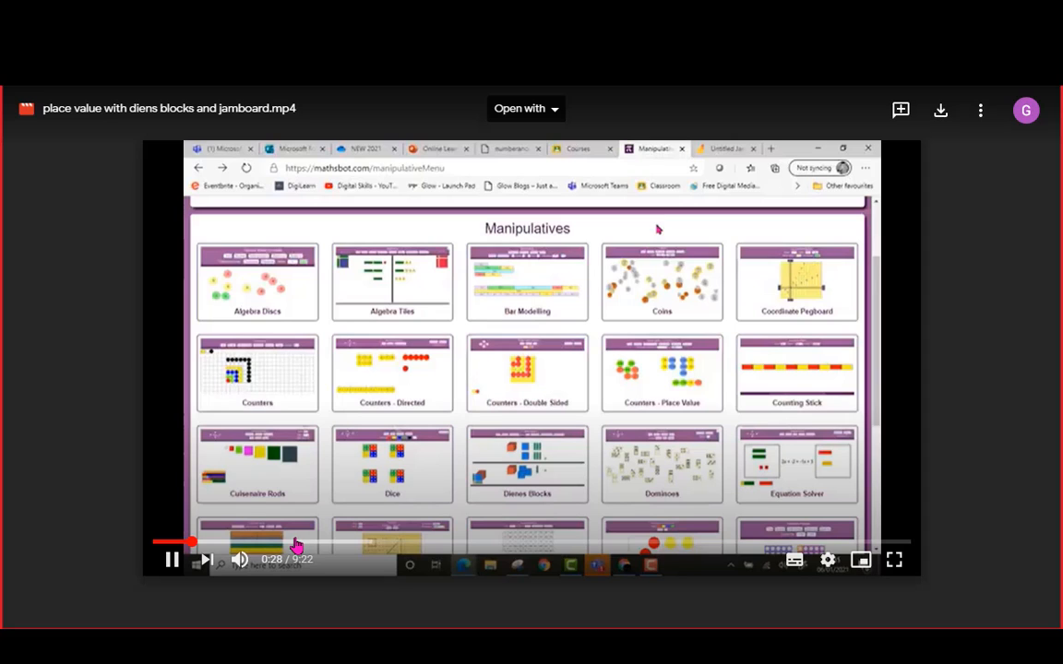
Skim the Dienes-blocks Jamboard video from 1:05 to 5:23 with sound muted, then close the preview
click(240, 544)
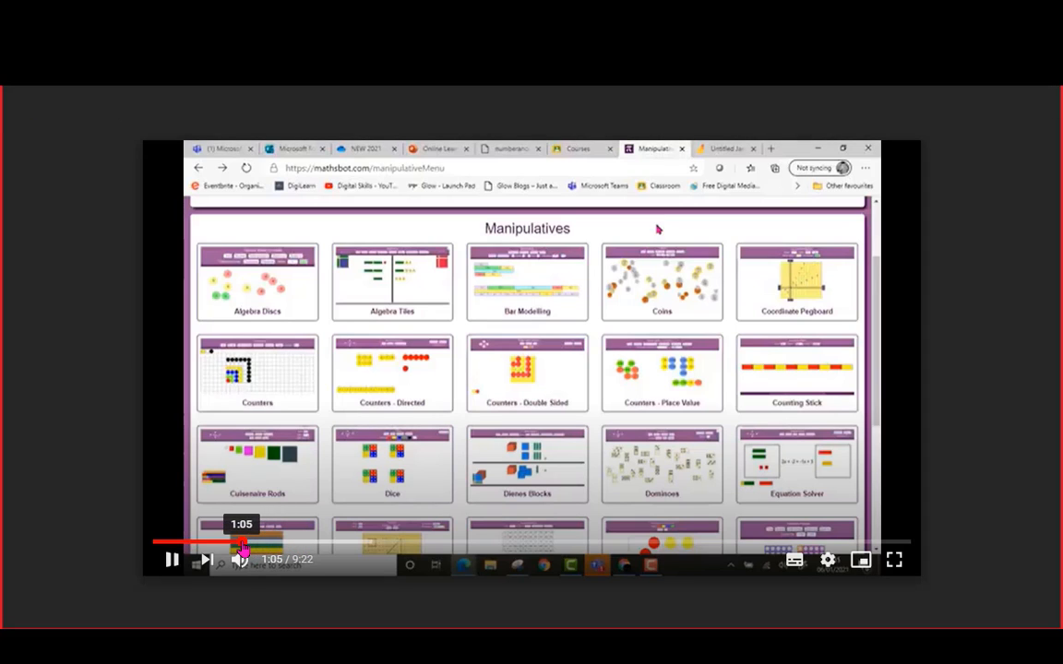
click(323, 543)
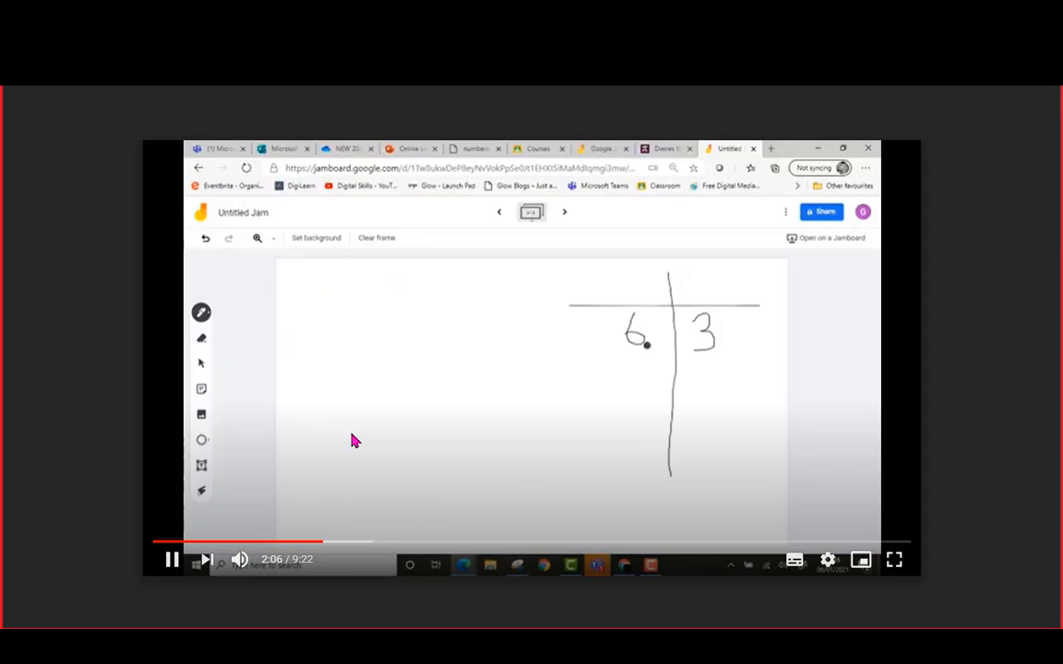
click(239, 559)
click(379, 543)
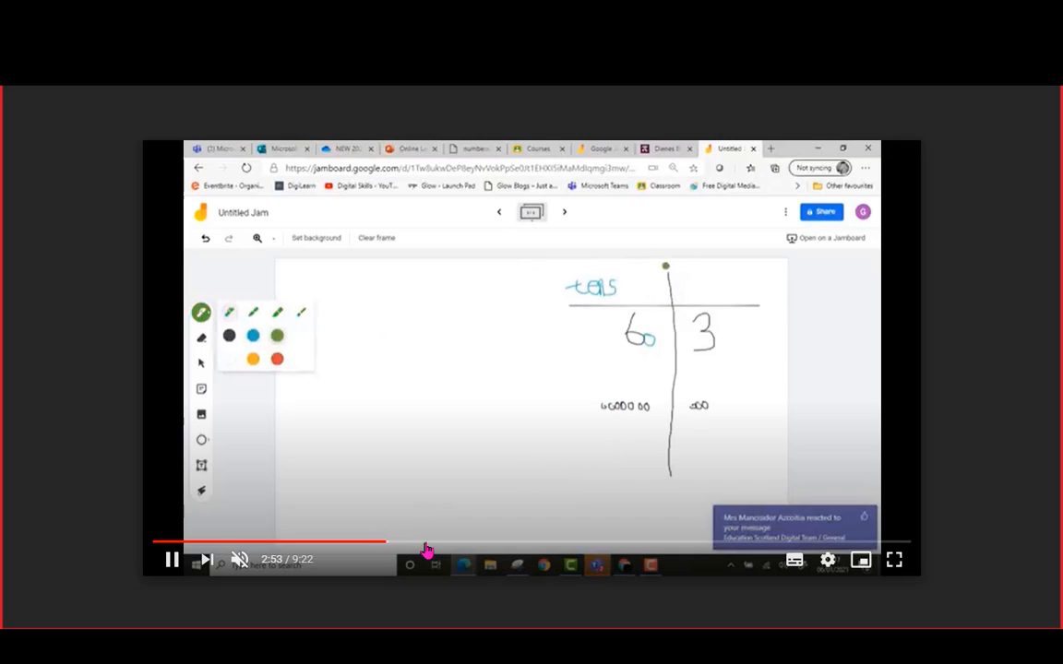
click(429, 543)
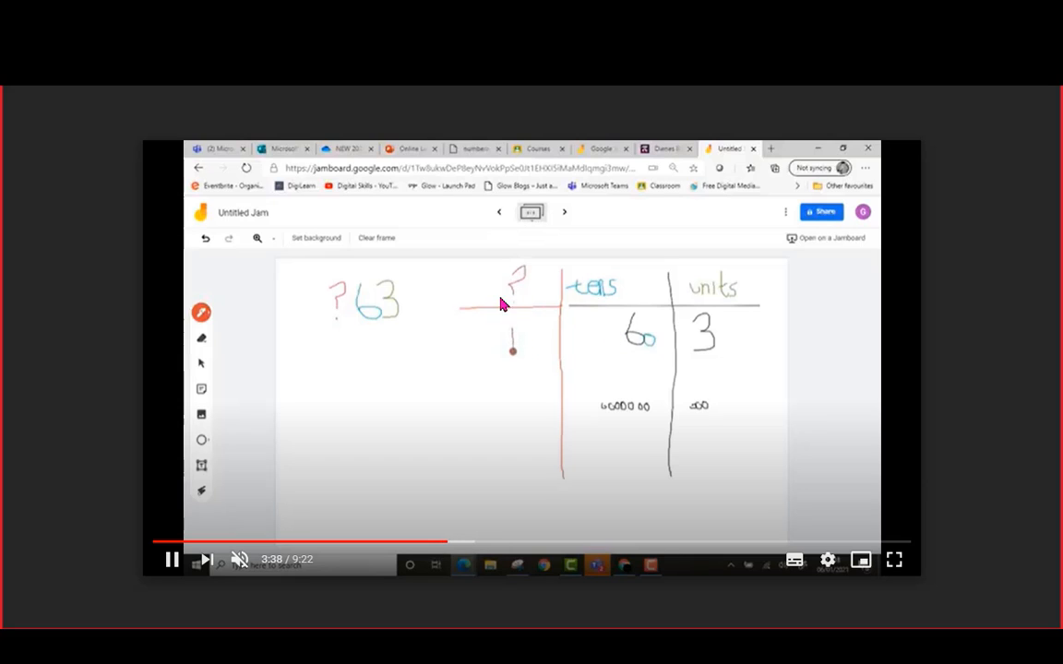
click(541, 545)
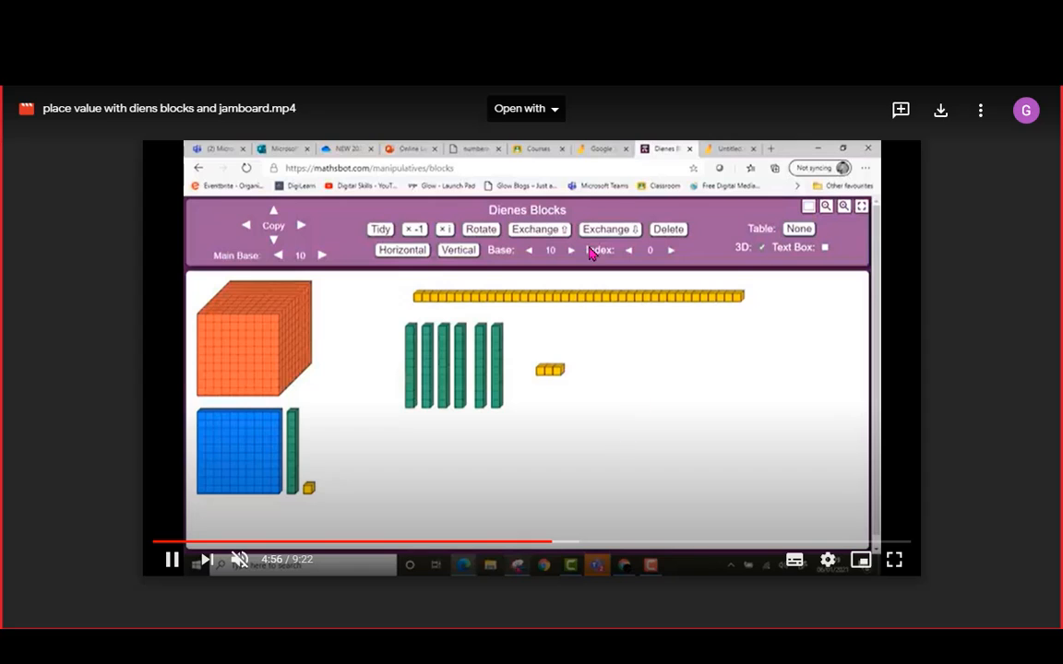
click(588, 541)
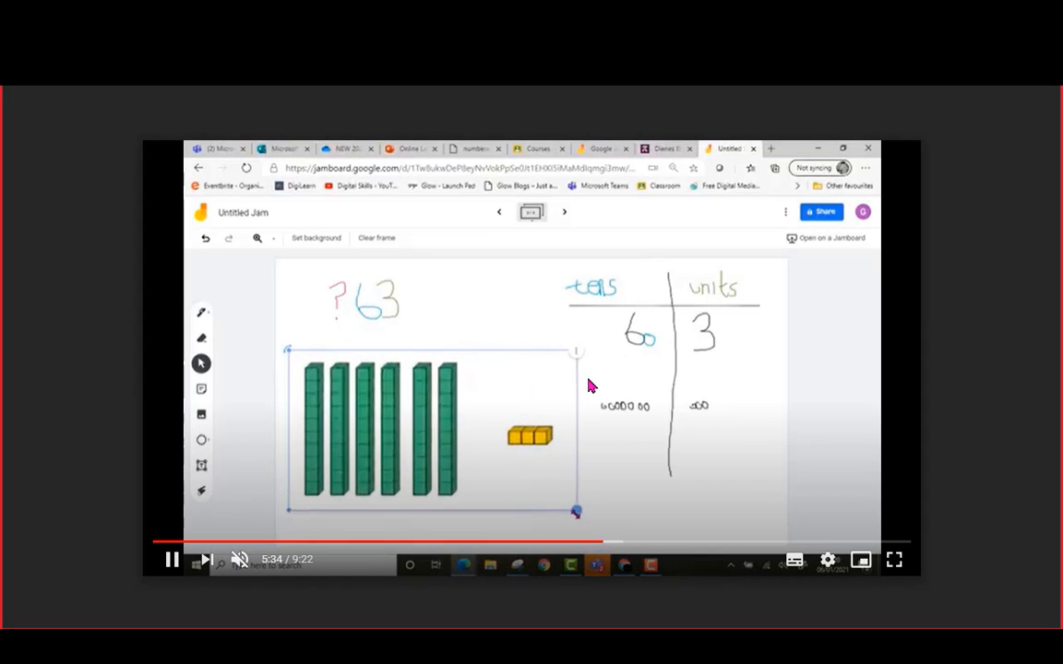
key(ctrl+w)
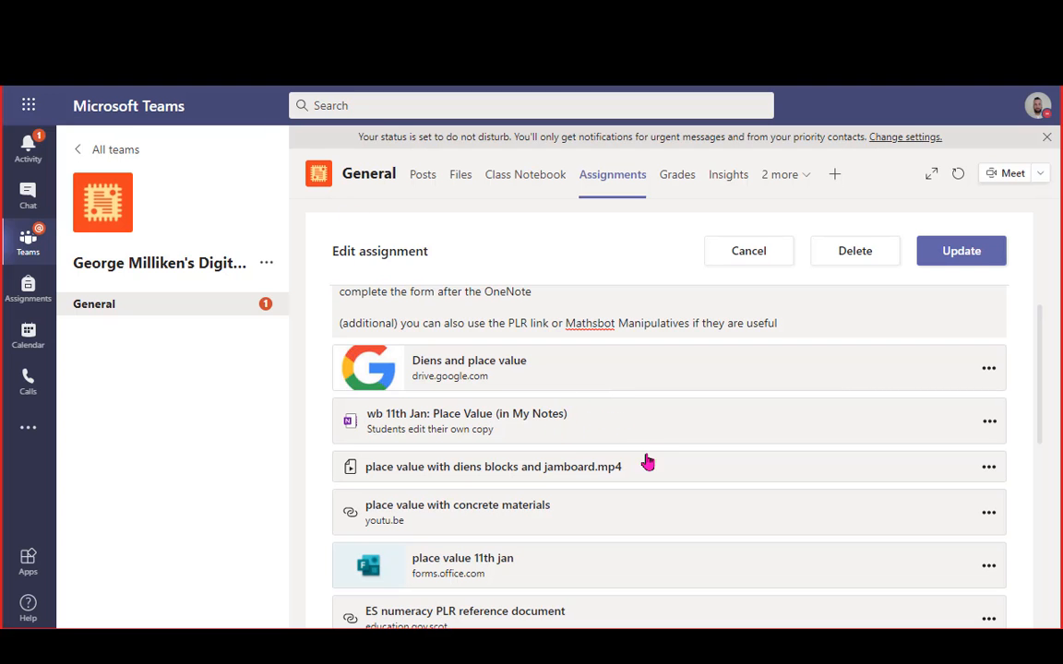
Play the 'place value with legumes' YouTube clip muted and cancel the Up Next autoplay
click(574, 510)
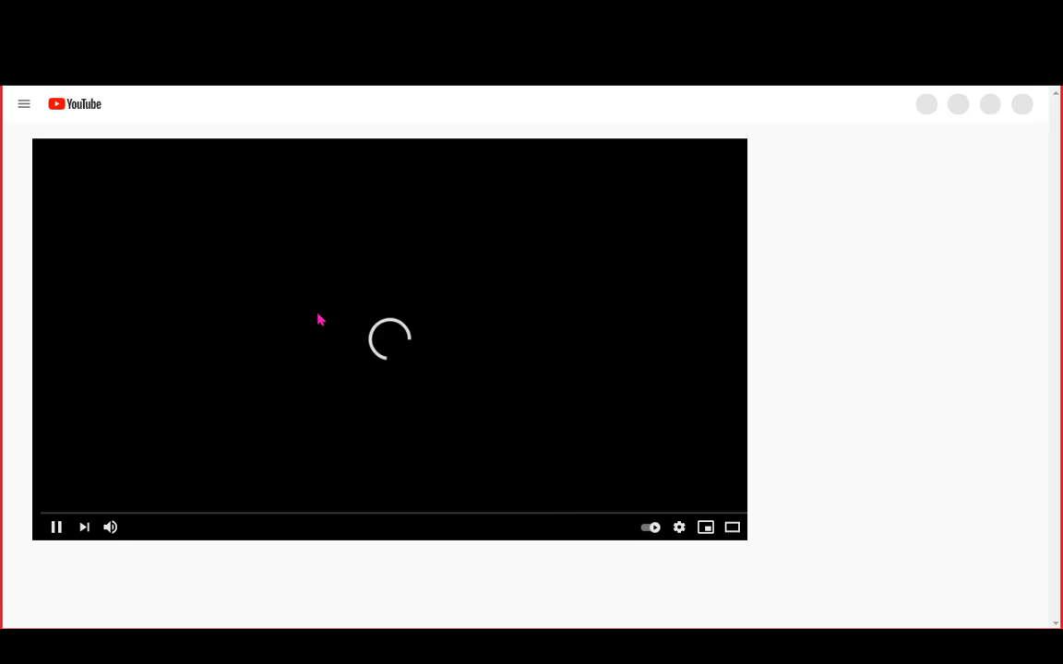
click(110, 528)
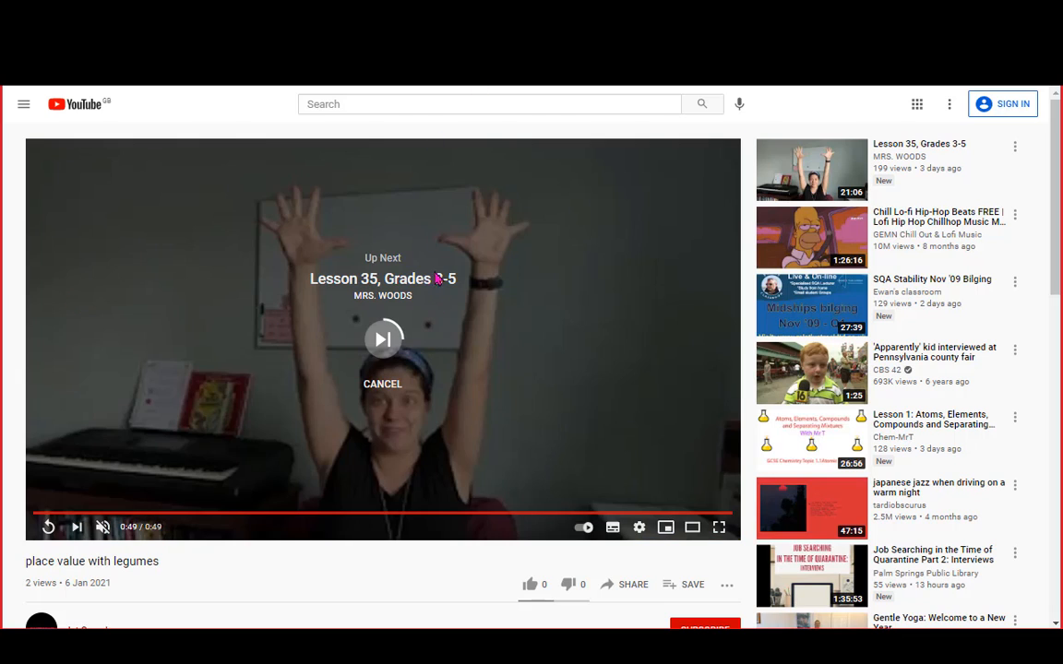
click(395, 385)
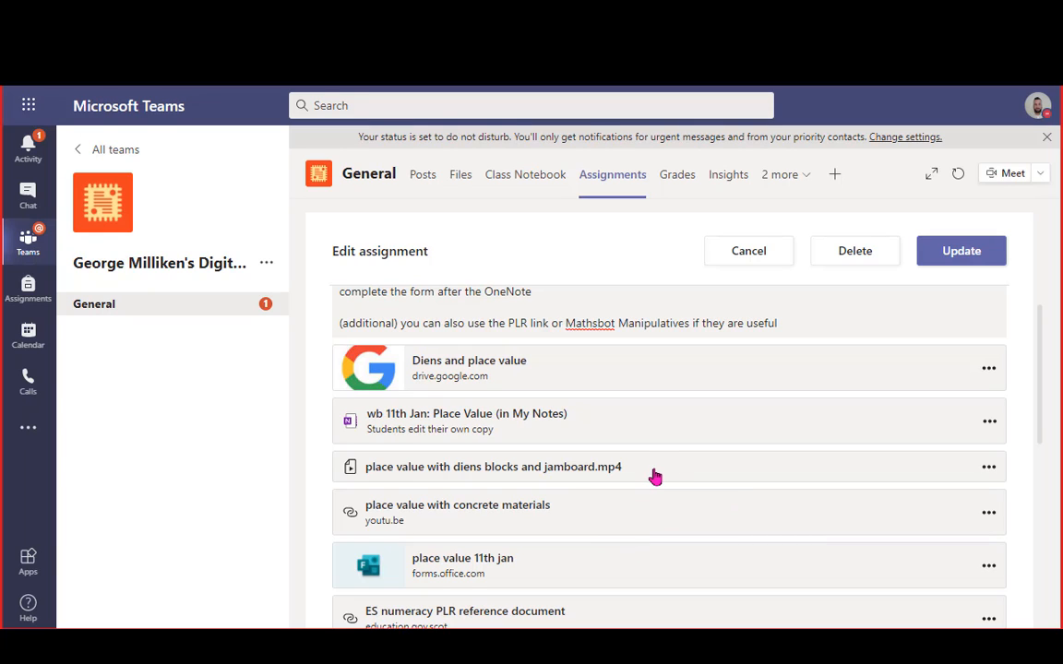
Open the ES numeracy PLR PDF and search 'pla' to reach the place value examples on pages 21–22
scroll(657, 496, down, 1)
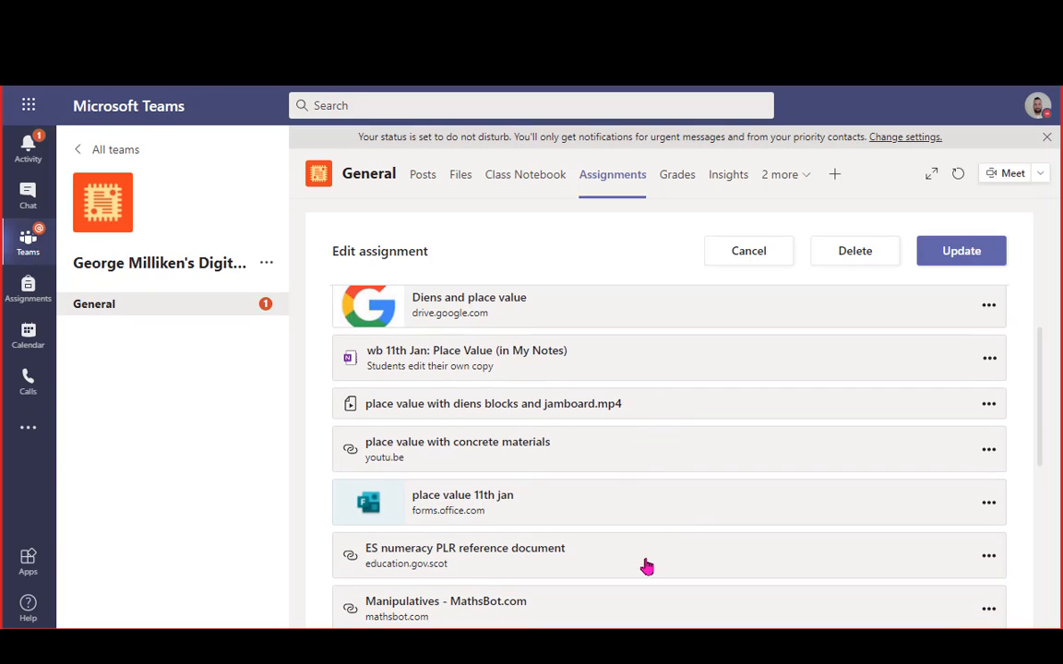
click(503, 562)
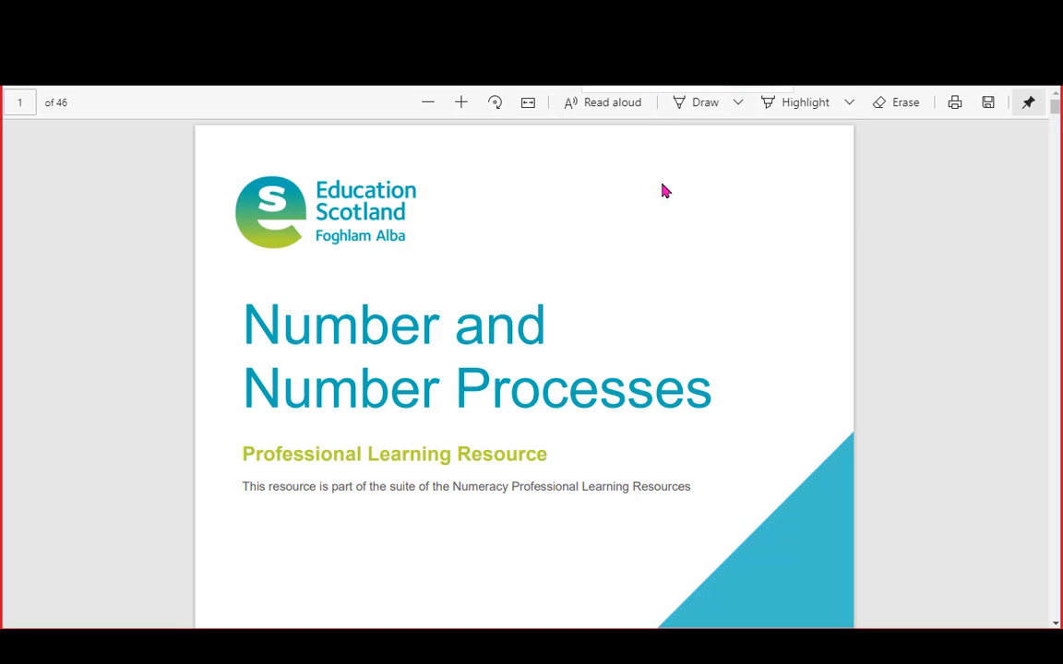
text(pla)
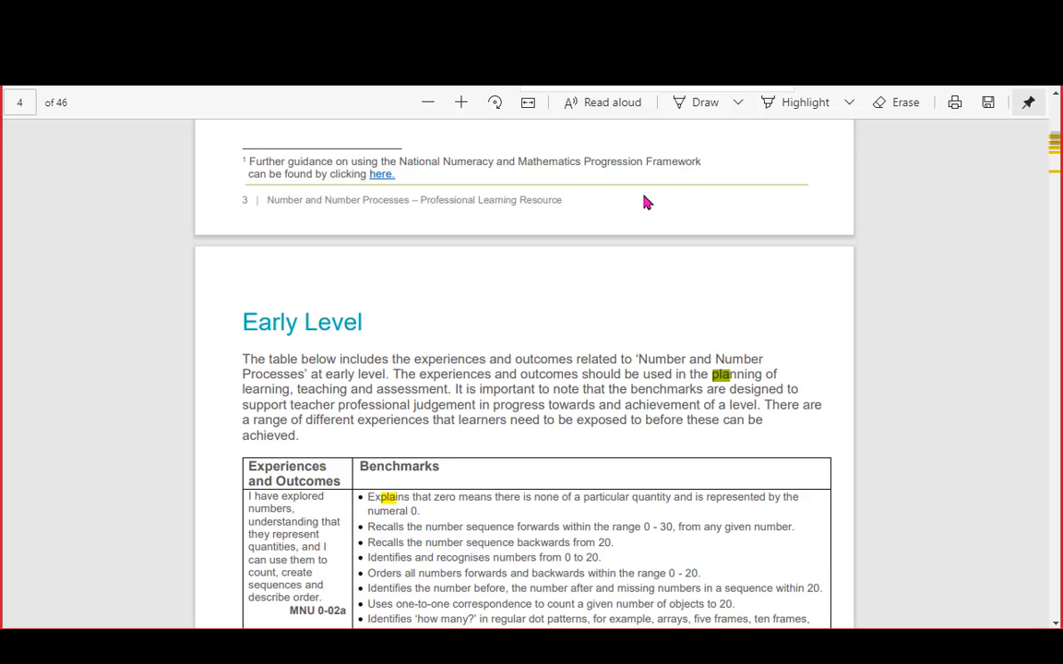
key(Return)
key(Return)
key(Return)
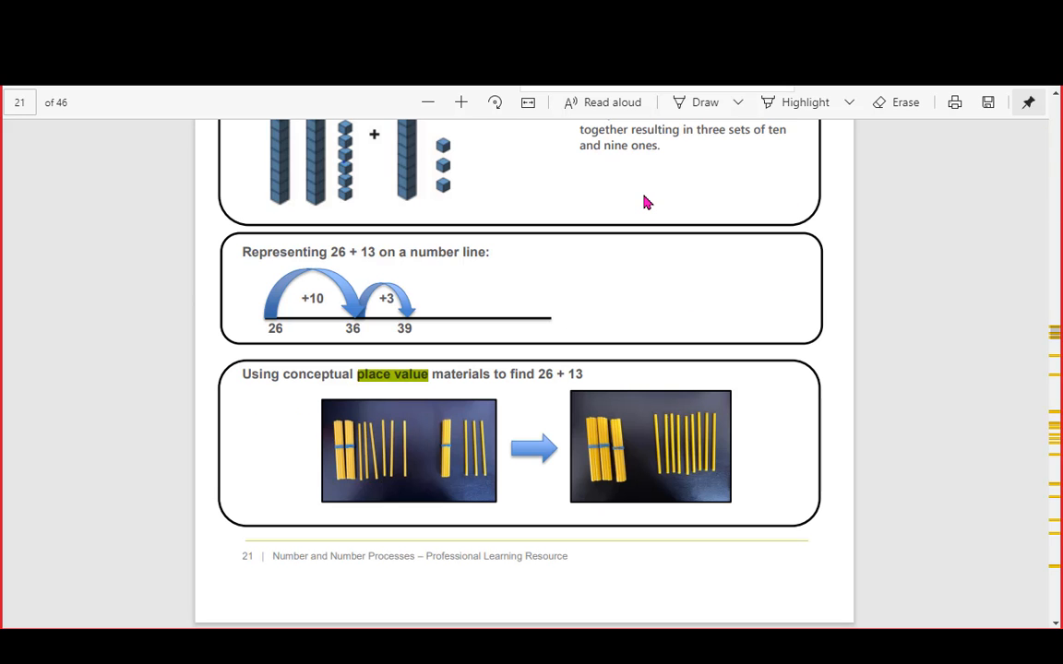
scroll(481, 218, down, 2)
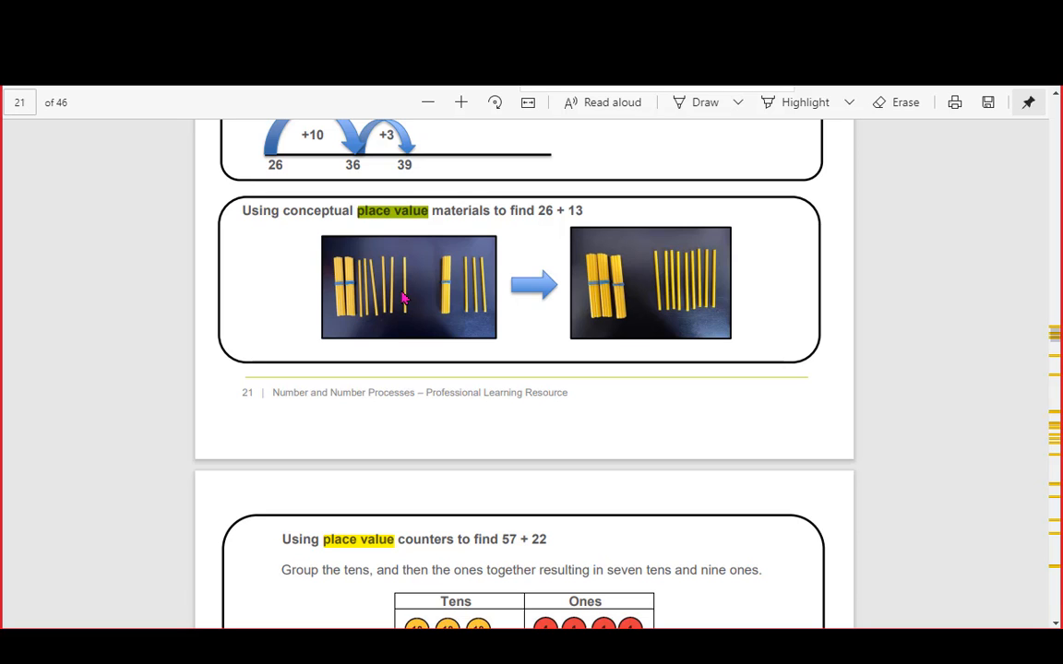
scroll(403, 298, down, 4)
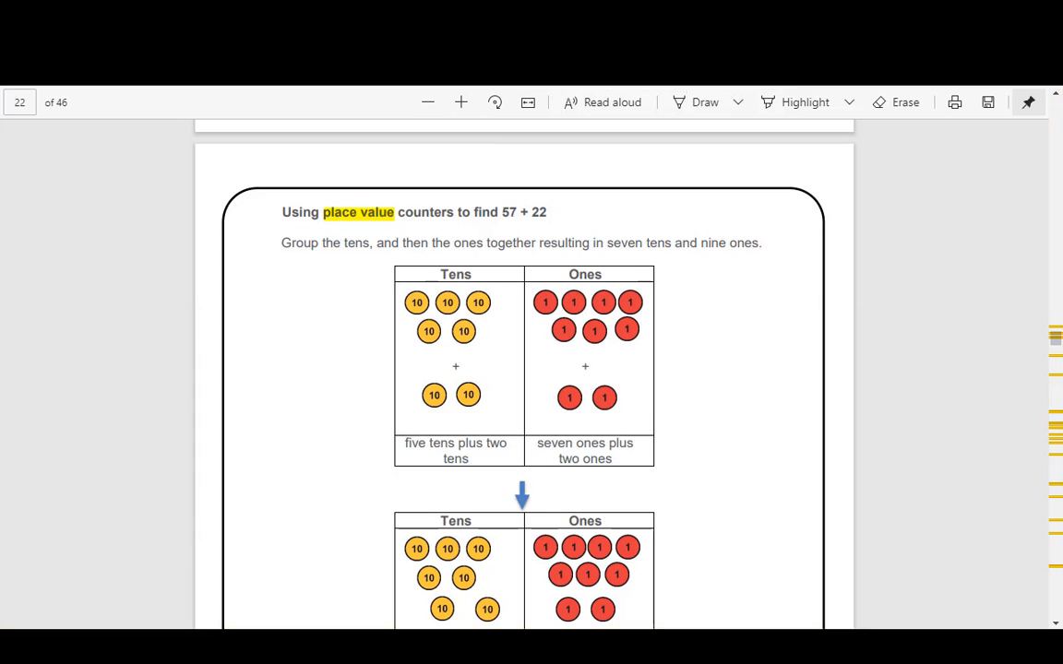
key(ctrl+shift+Tab)
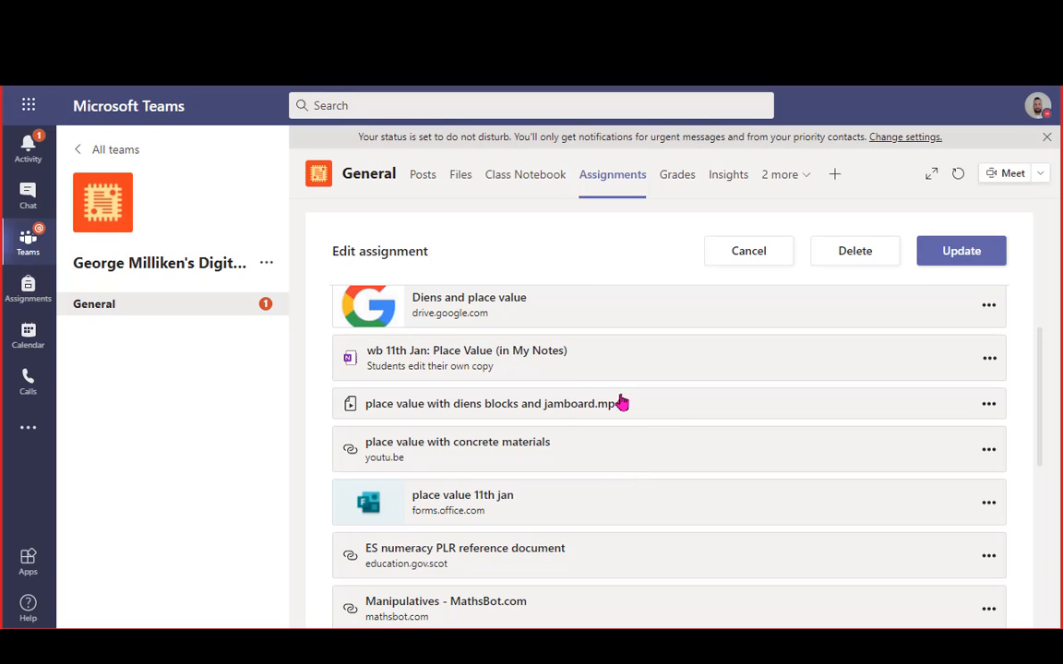
Scroll the Edit assignment form from the Instructions down through the attached resources
scroll(516, 403, up, 3)
scroll(465, 427, down, 5)
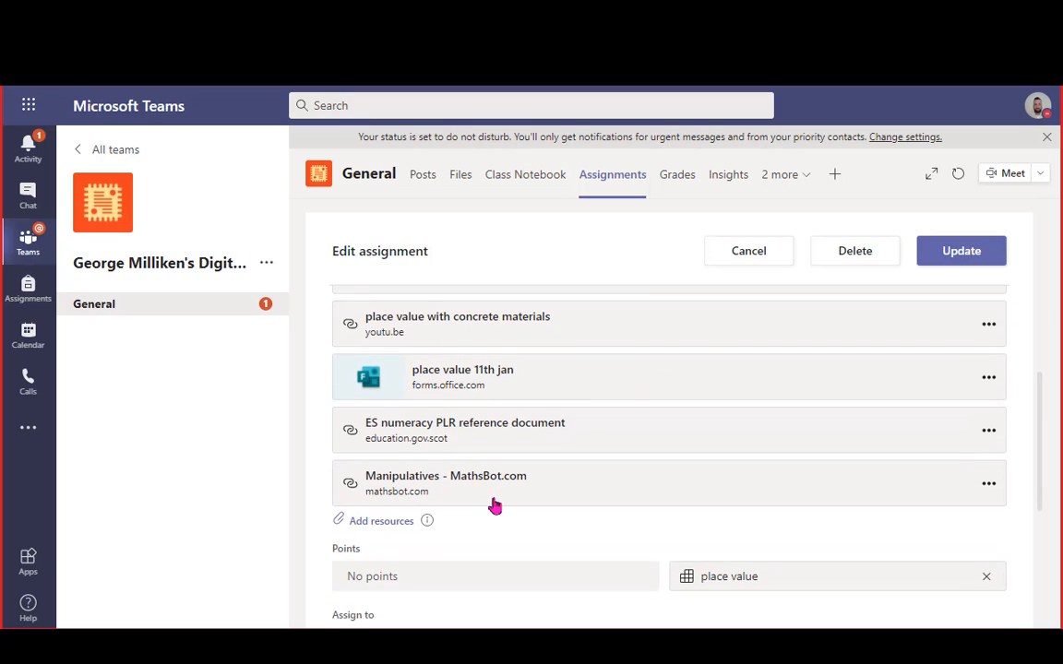
scroll(467, 458, up, 5)
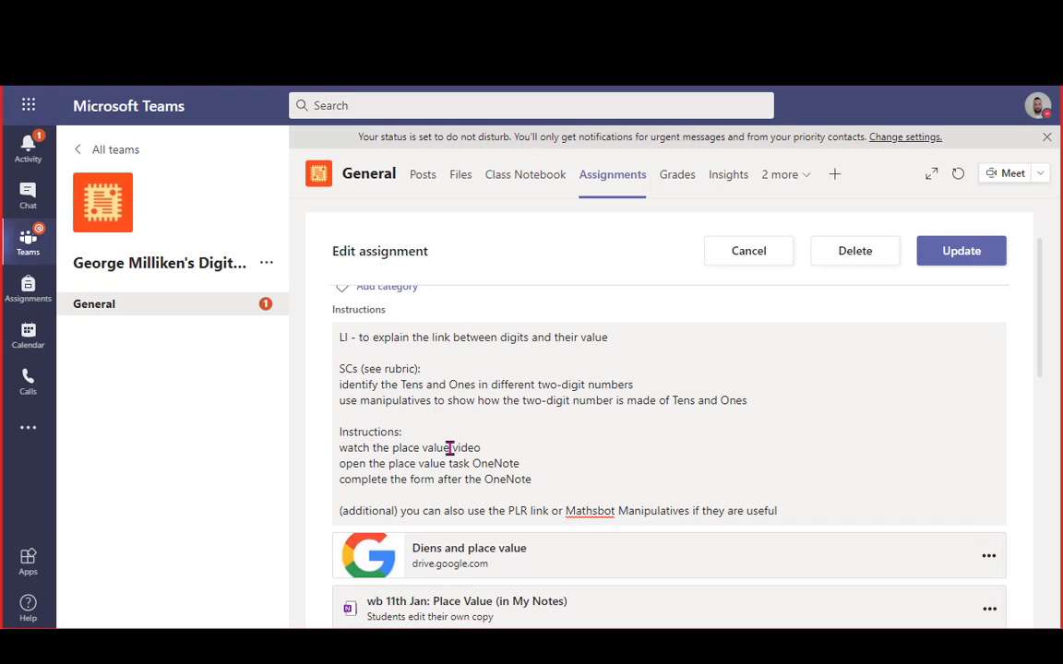
scroll(505, 572, down, 1)
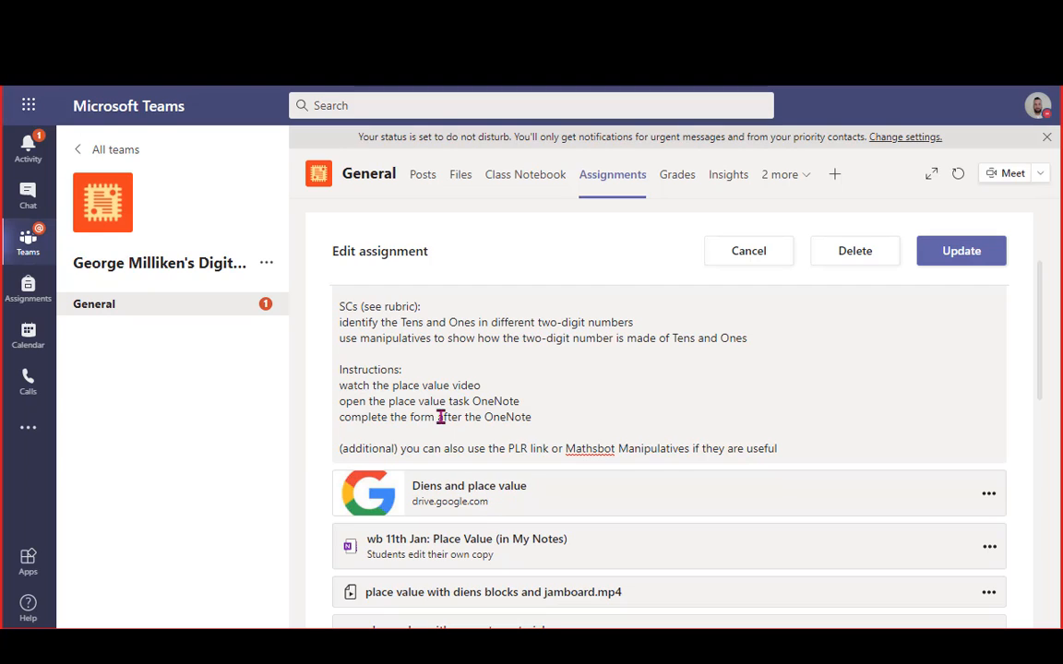
scroll(546, 405, down, 1)
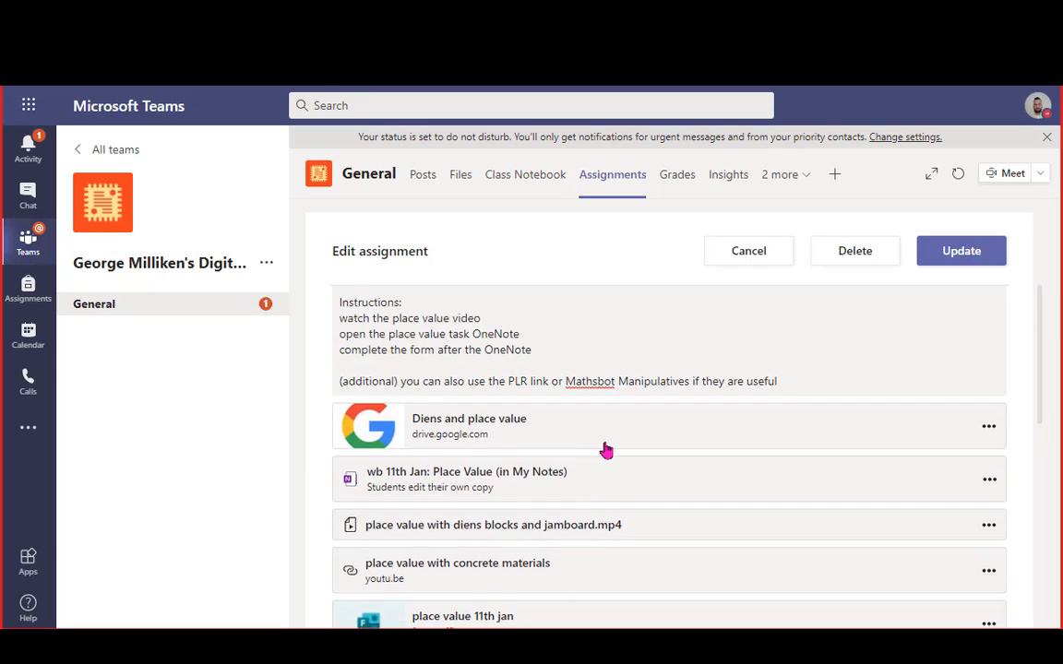
scroll(475, 455, down, 3)
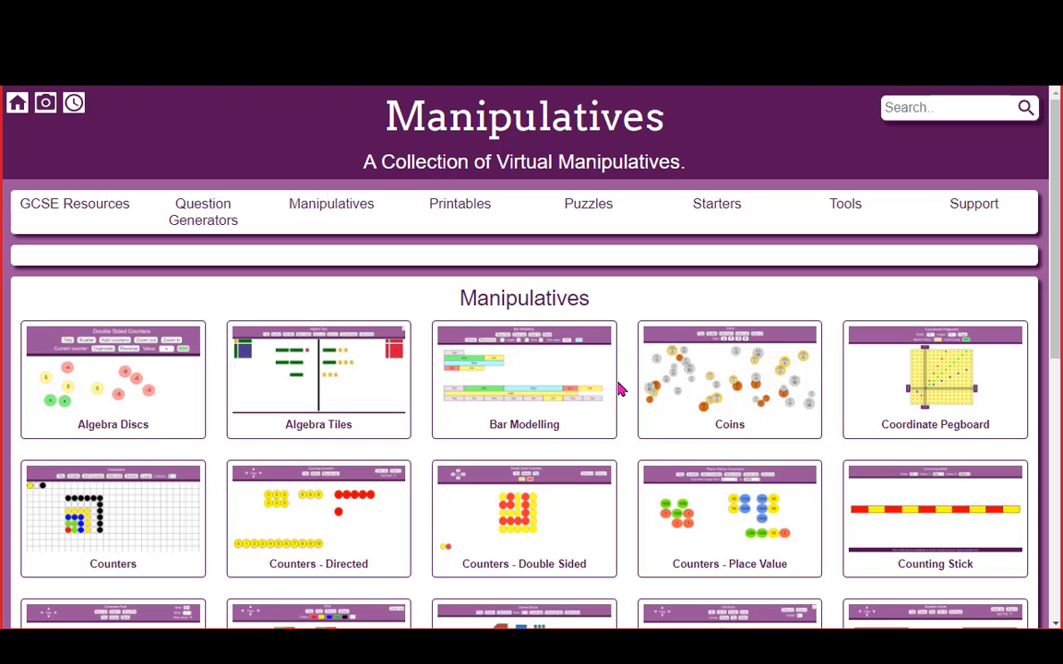
Open MathsBot's Dienes Blocks and drag a unit cube and a ten rod onto the canvas
scroll(621, 387, down, 3)
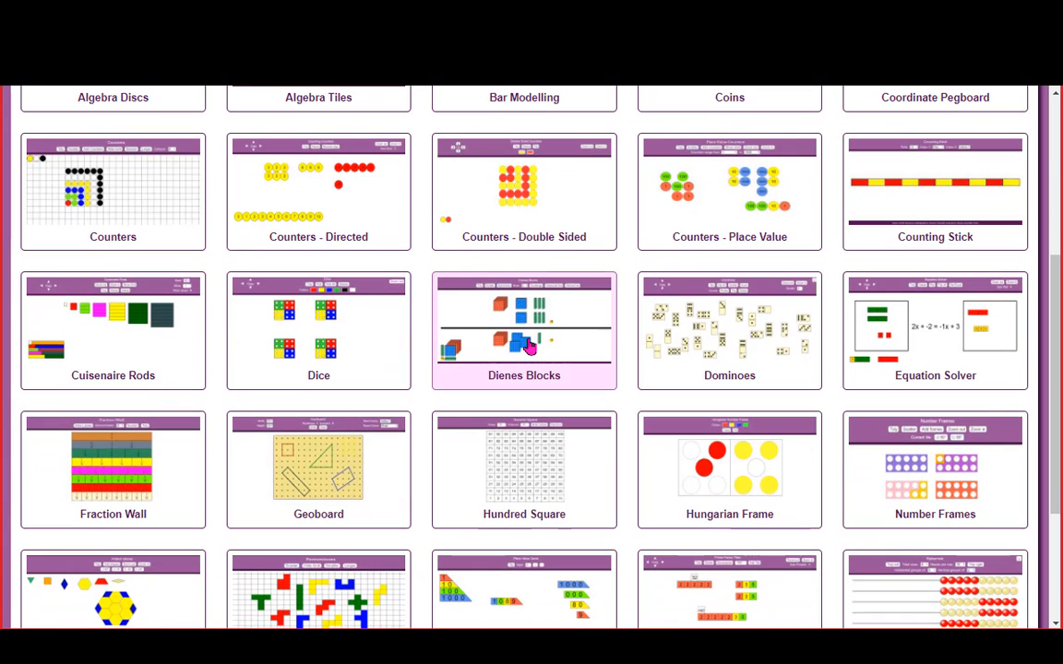
click(618, 387)
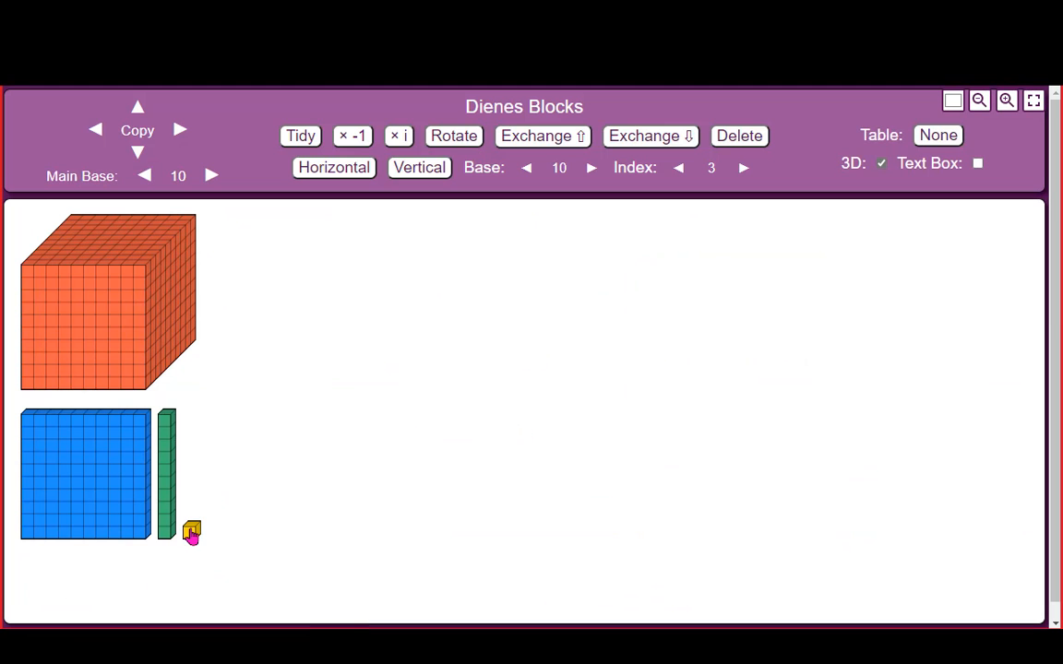
drag(191, 532, 791, 358)
drag(166, 503, 558, 366)
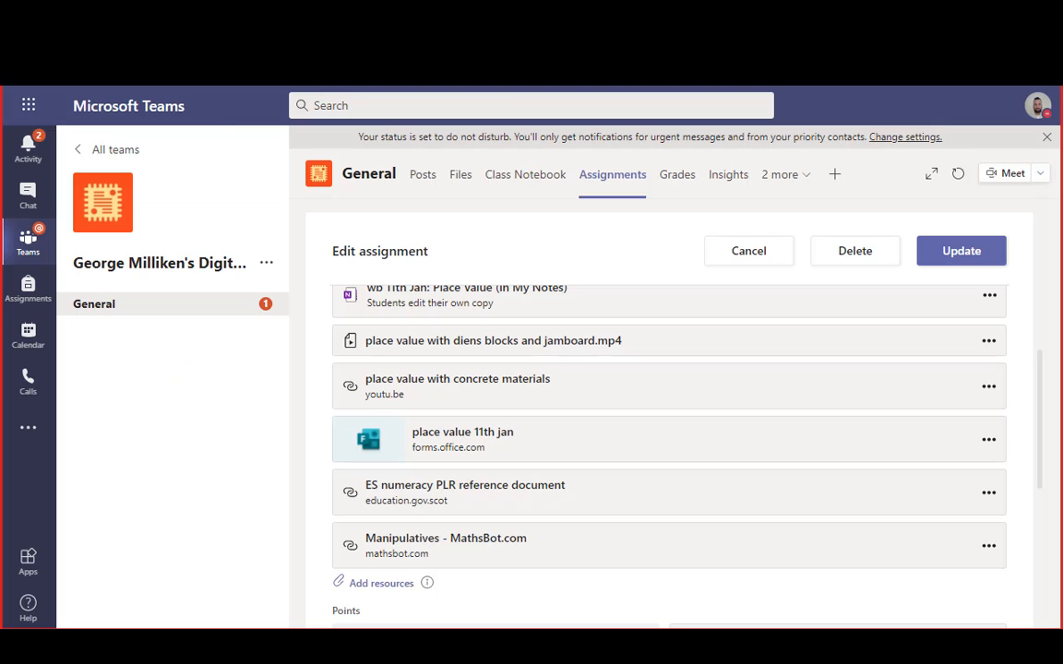
Preview the wb 11th Jan: Place Value OneNote resource, then switch to the Class Notebook tab
scroll(534, 389, up, 3)
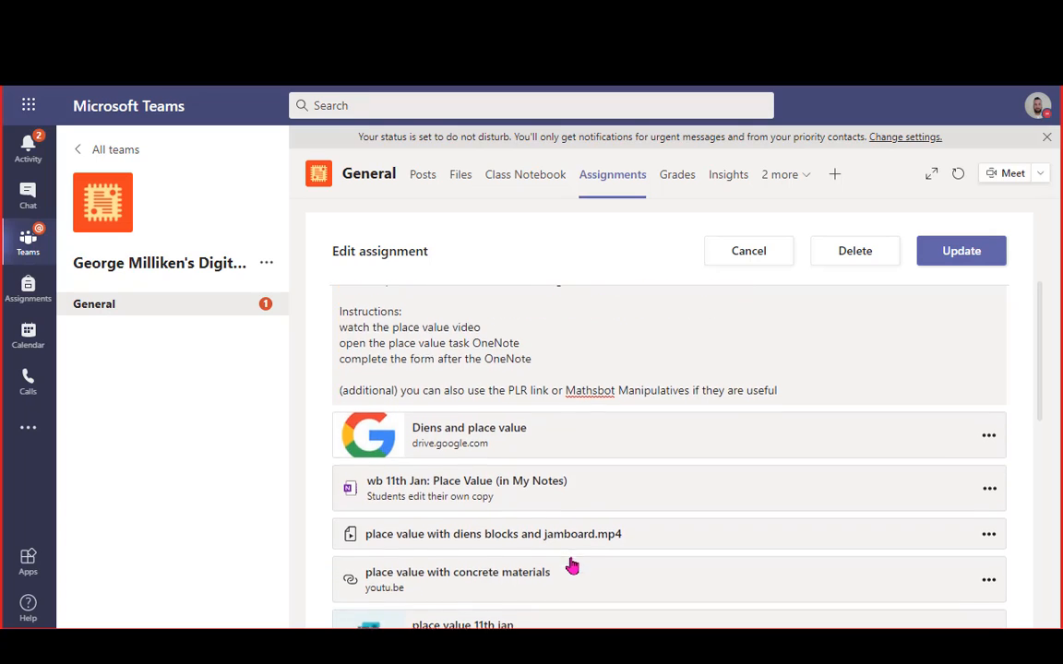
click(547, 478)
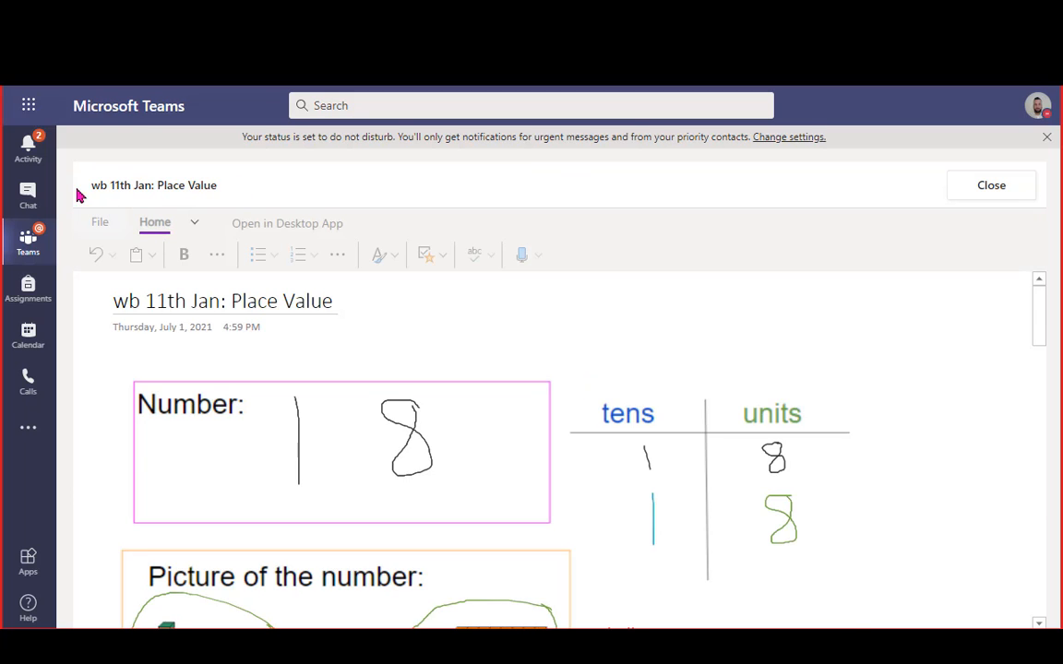
click(29, 105)
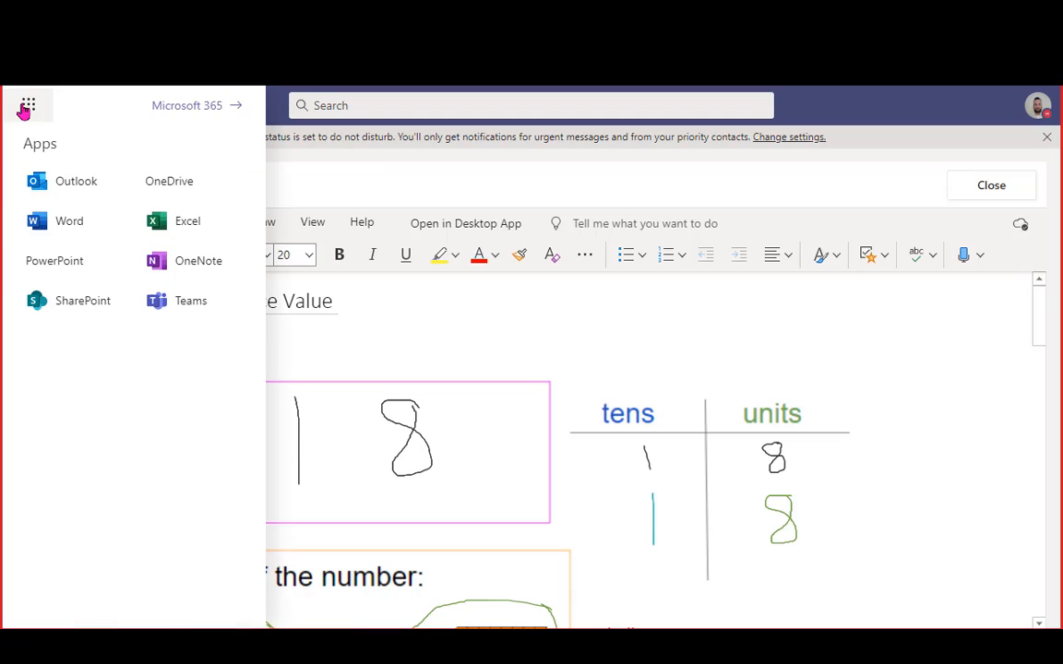
click(178, 310)
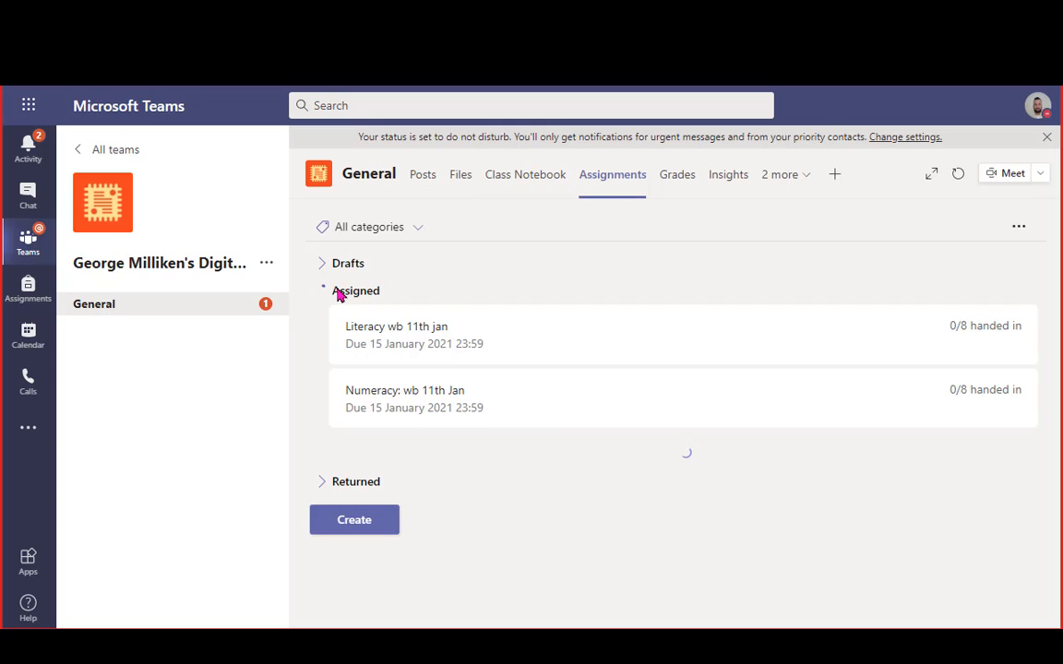
click(509, 188)
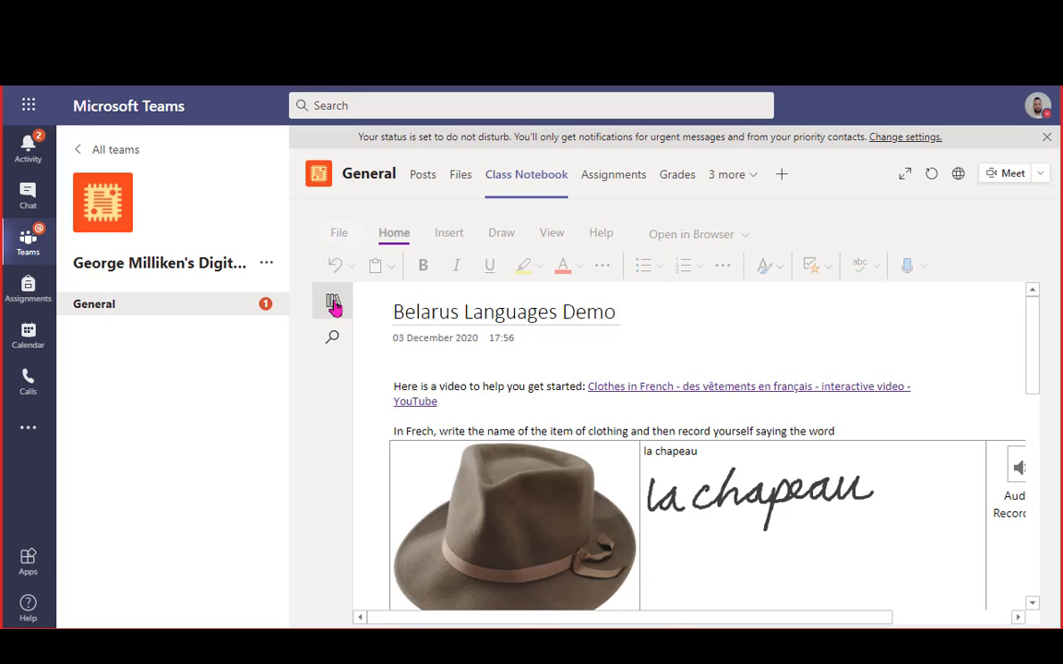
Open the wb 11th Jan: Place Value page in the numeracy and maths section
click(333, 305)
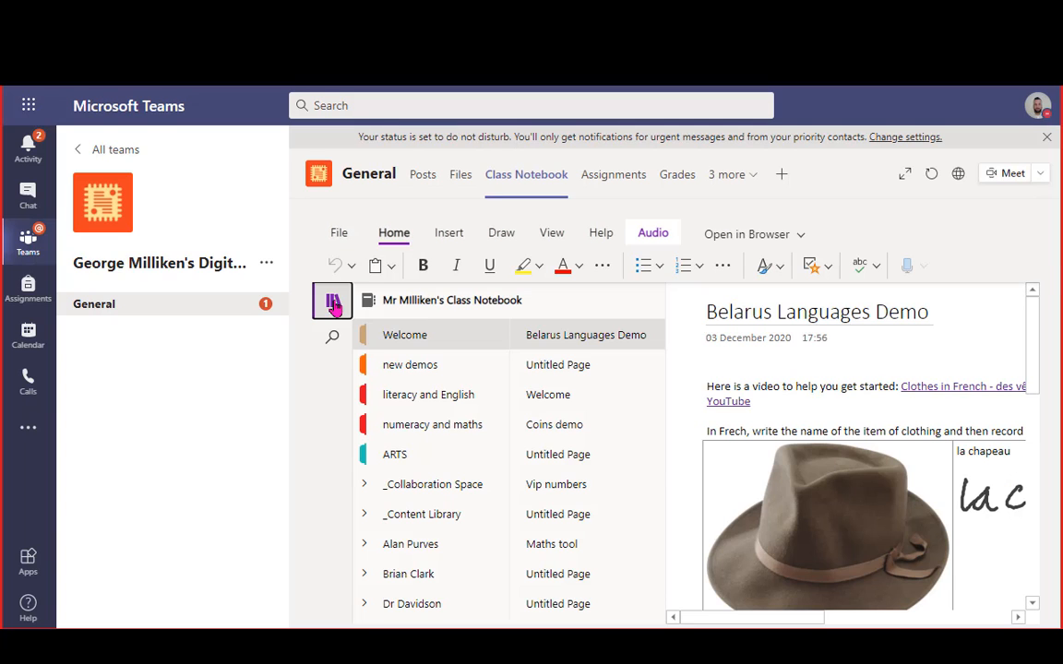
click(430, 424)
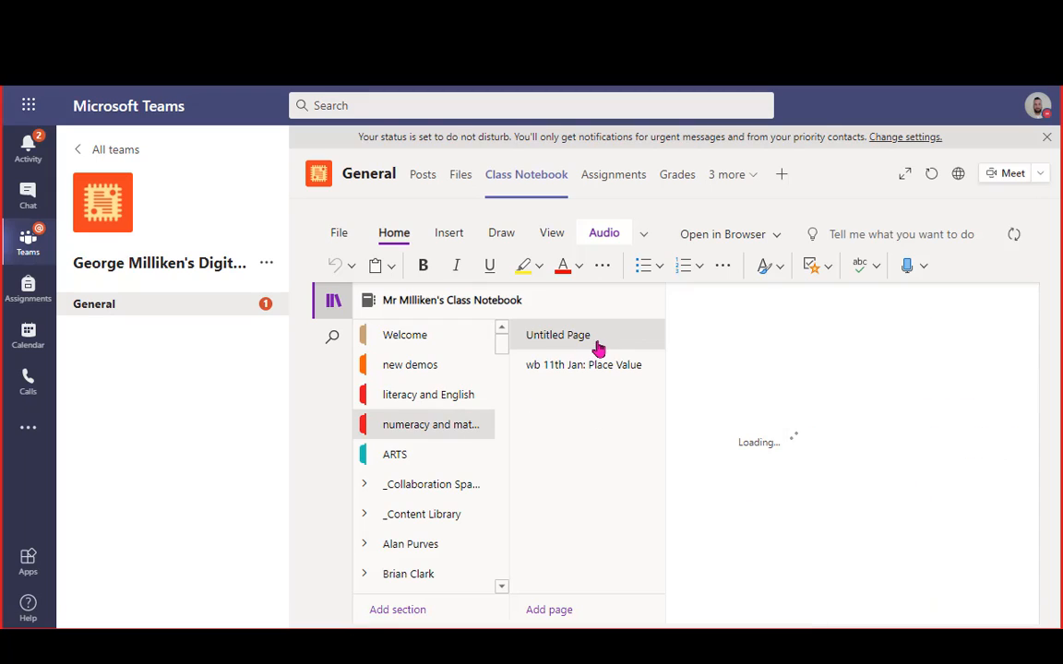
click(602, 366)
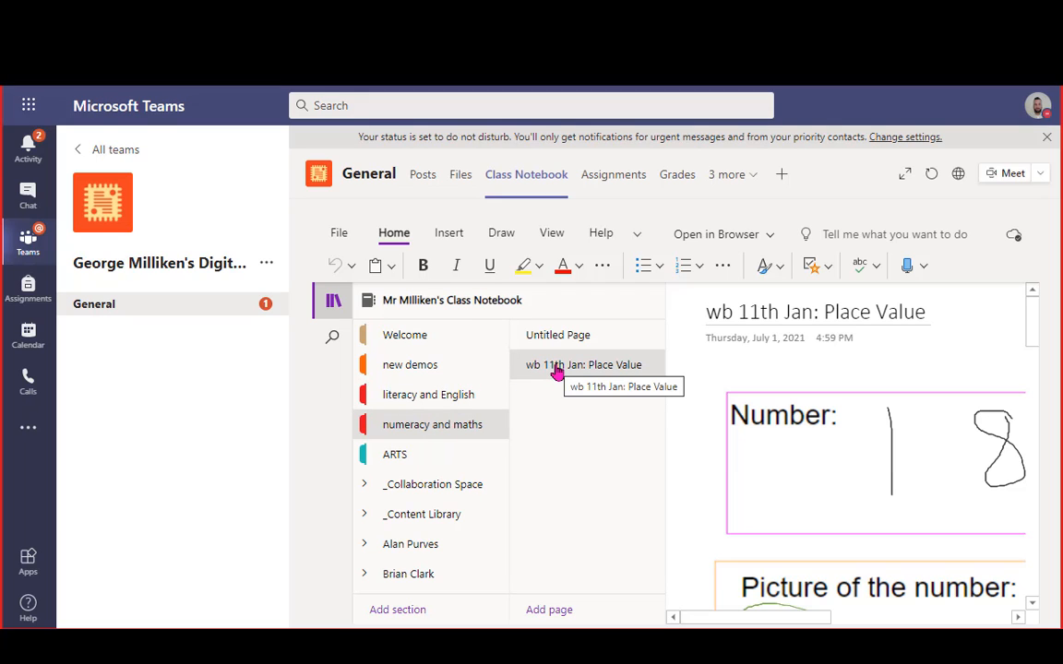
scroll(806, 483, down, 2)
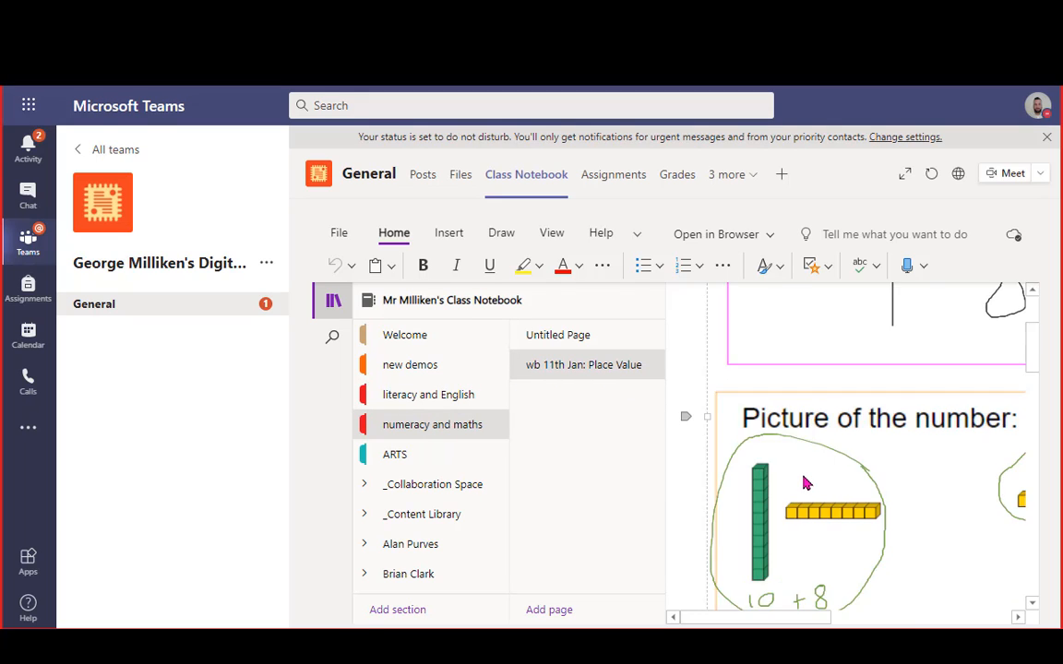
click(804, 482)
scroll(661, 463, up, 3)
scroll(614, 434, down, 1)
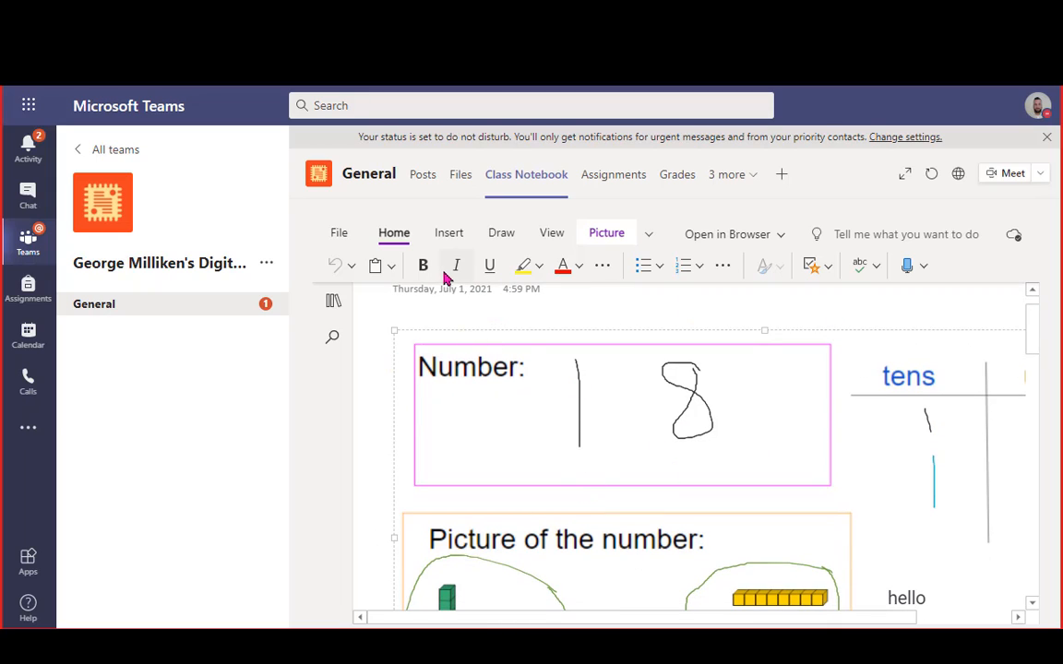
Look through the notebook's Insert and Draw tools, then return to the Home formatting tools
click(451, 234)
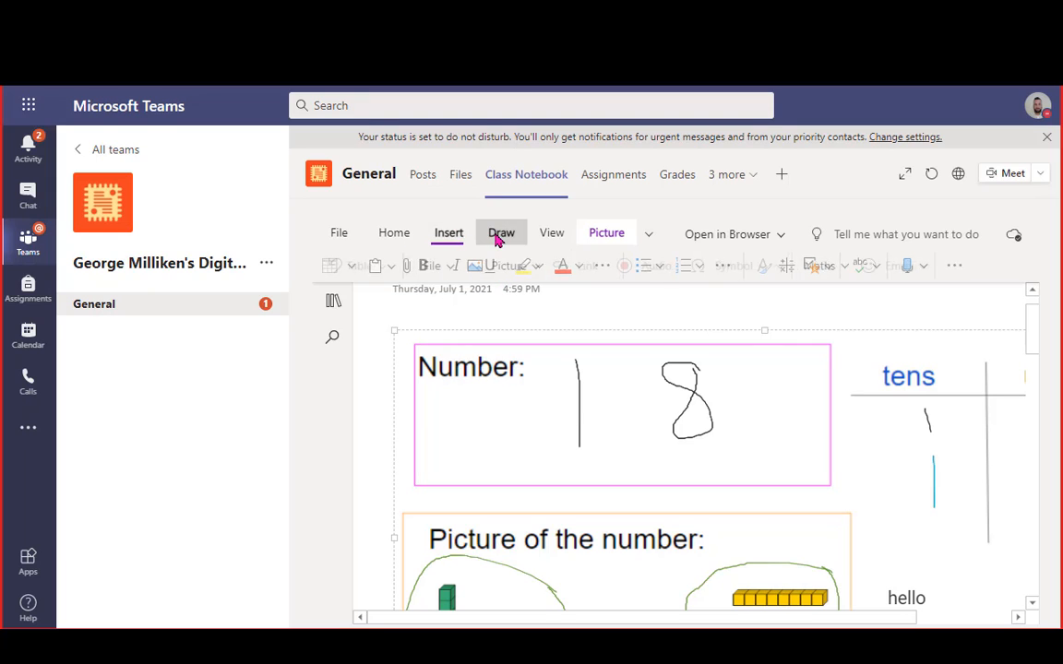
click(499, 236)
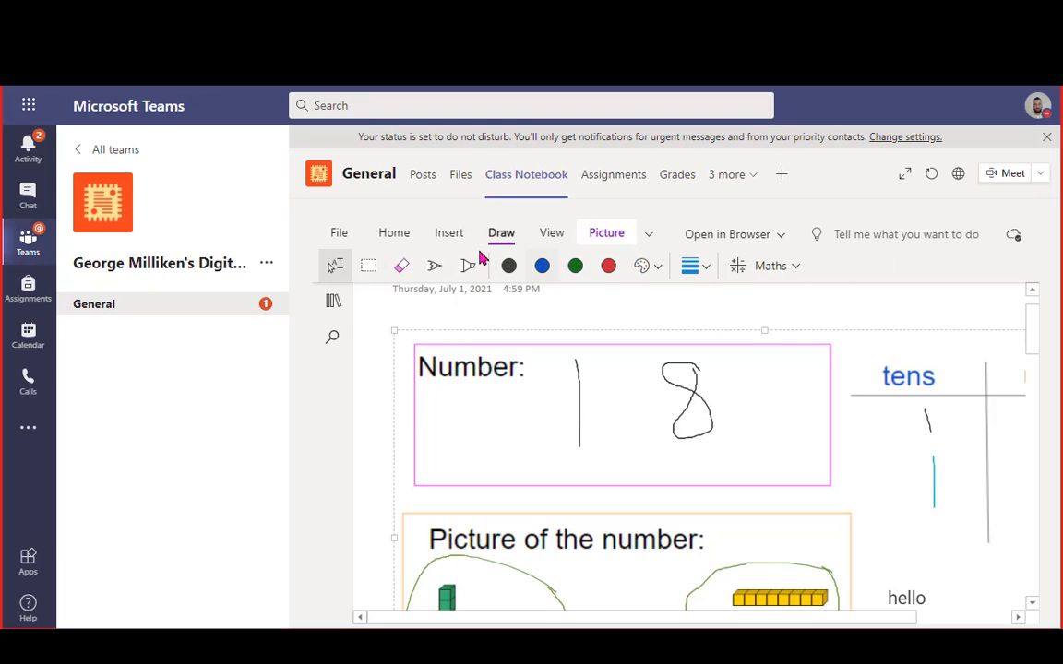
click(395, 234)
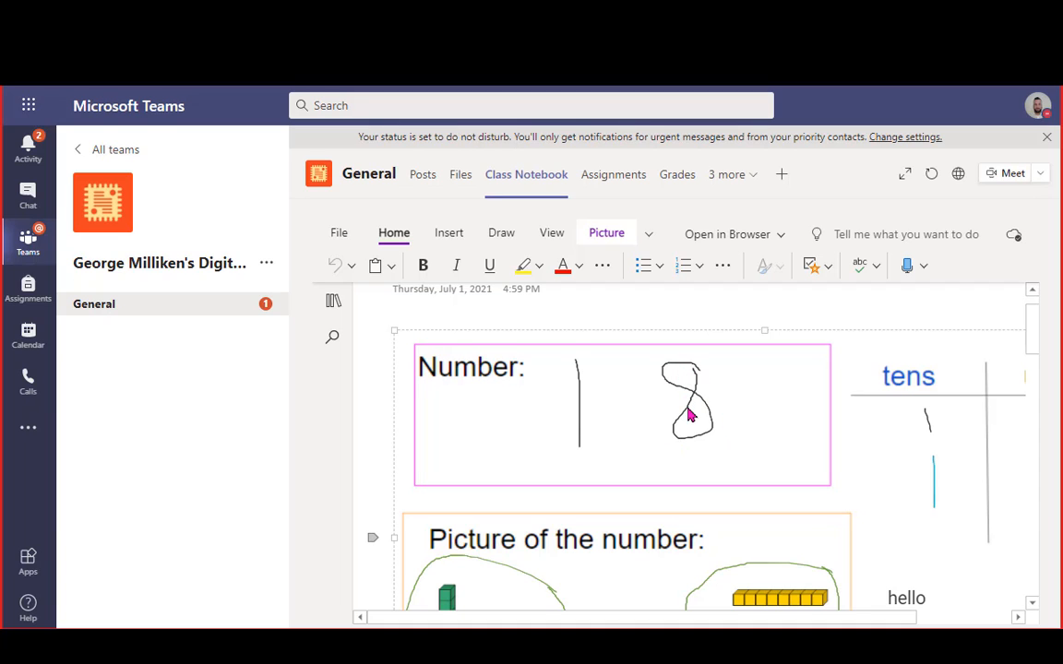
scroll(687, 415, down, 2)
scroll(693, 415, up, 1)
drag(660, 620, 745, 622)
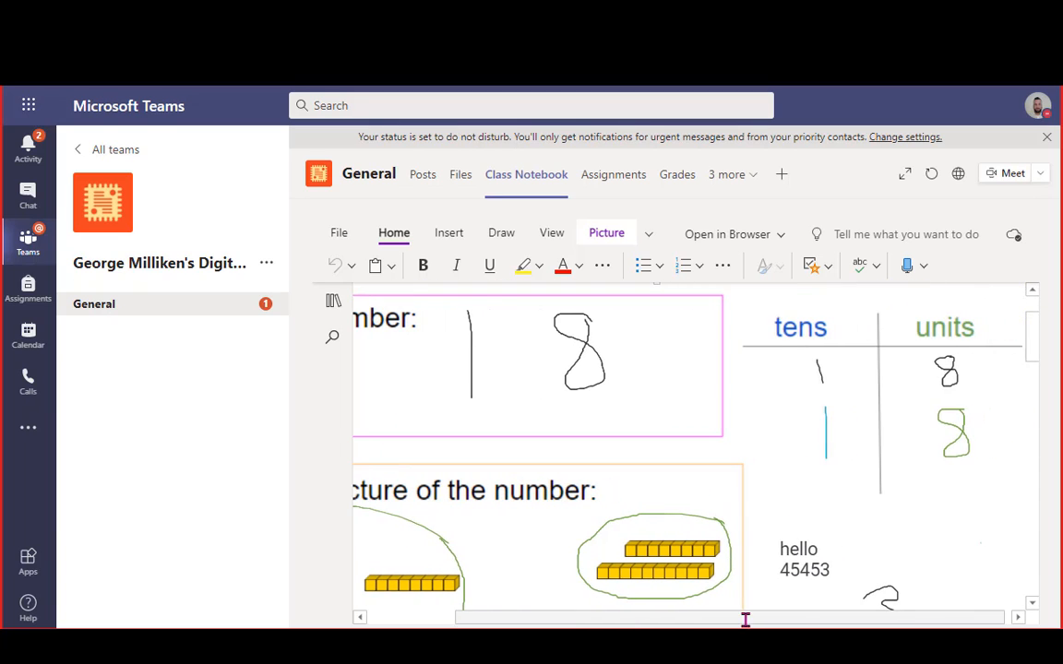
Expand the Class Notebook to fill the window and scroll through the page
click(904, 176)
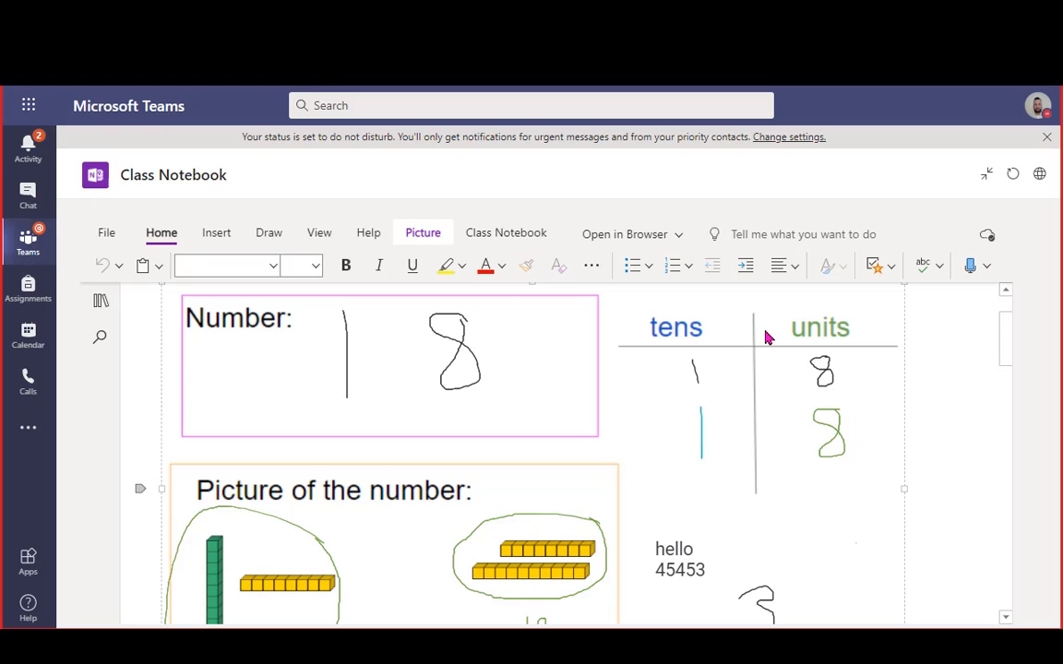
scroll(765, 337, down, 2)
scroll(650, 368, up, 1)
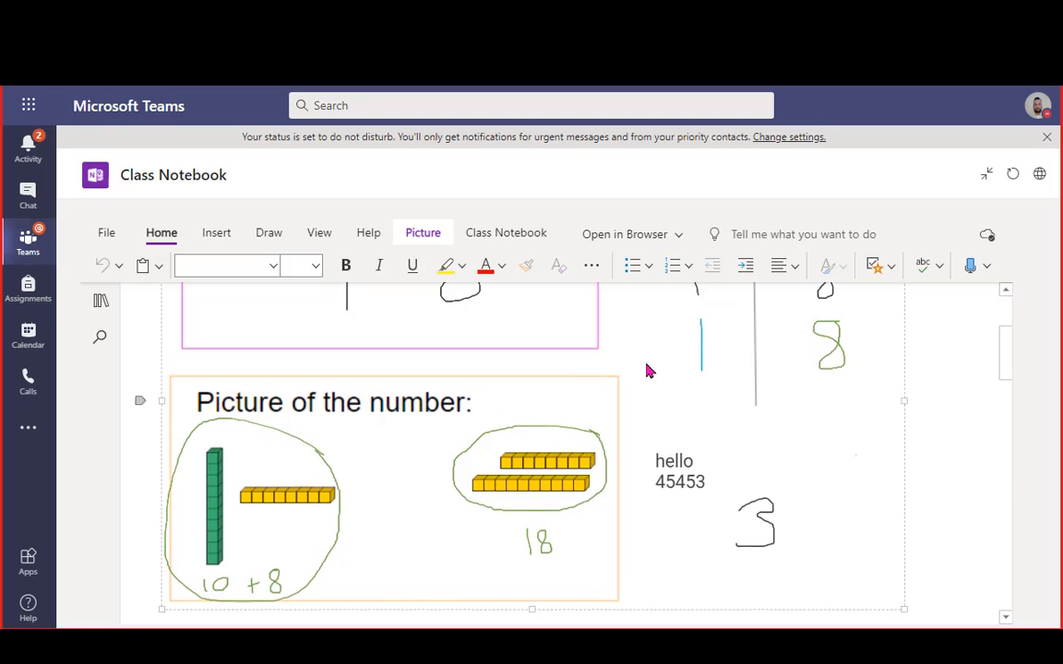
scroll(341, 443, down, 2)
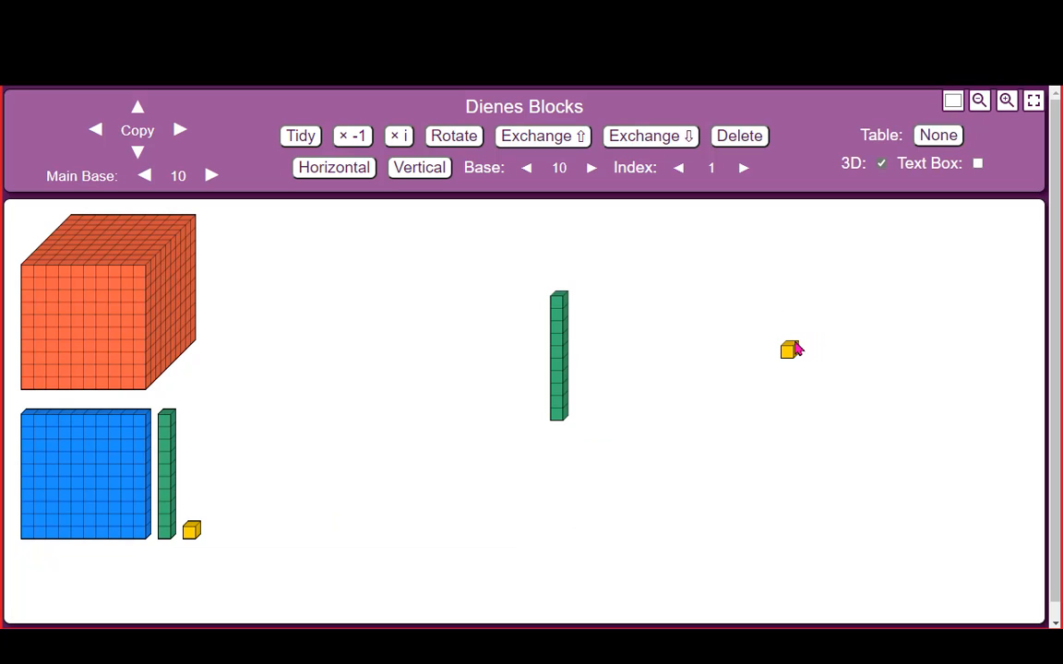
Move the ten-rod left and copy the yellow unit cube into a row of ten
drag(558, 362, 371, 411)
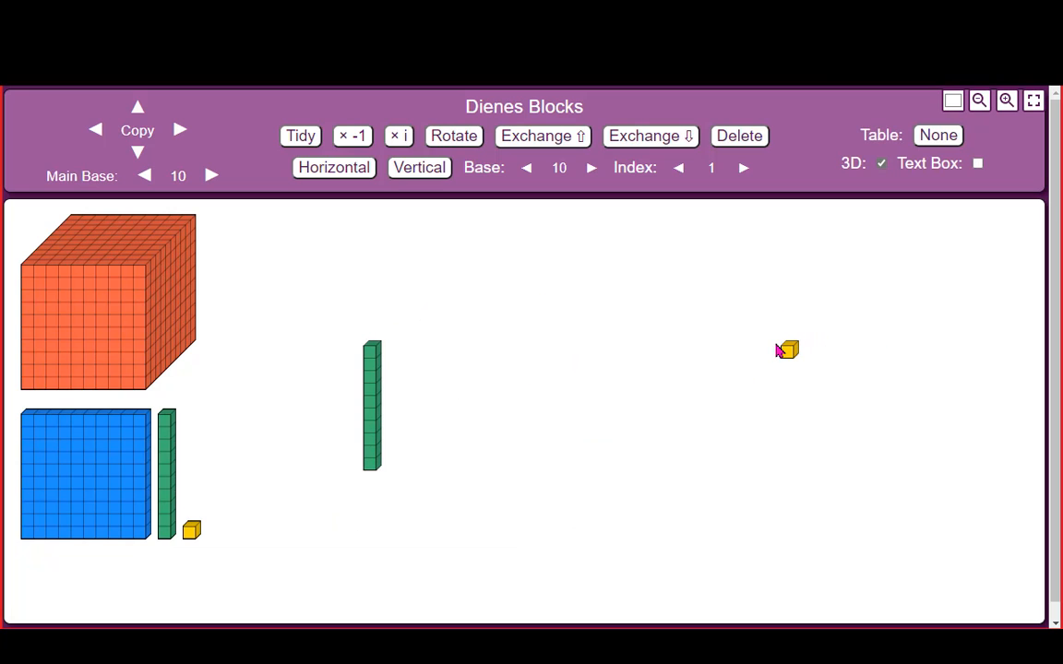
drag(777, 351, 784, 281)
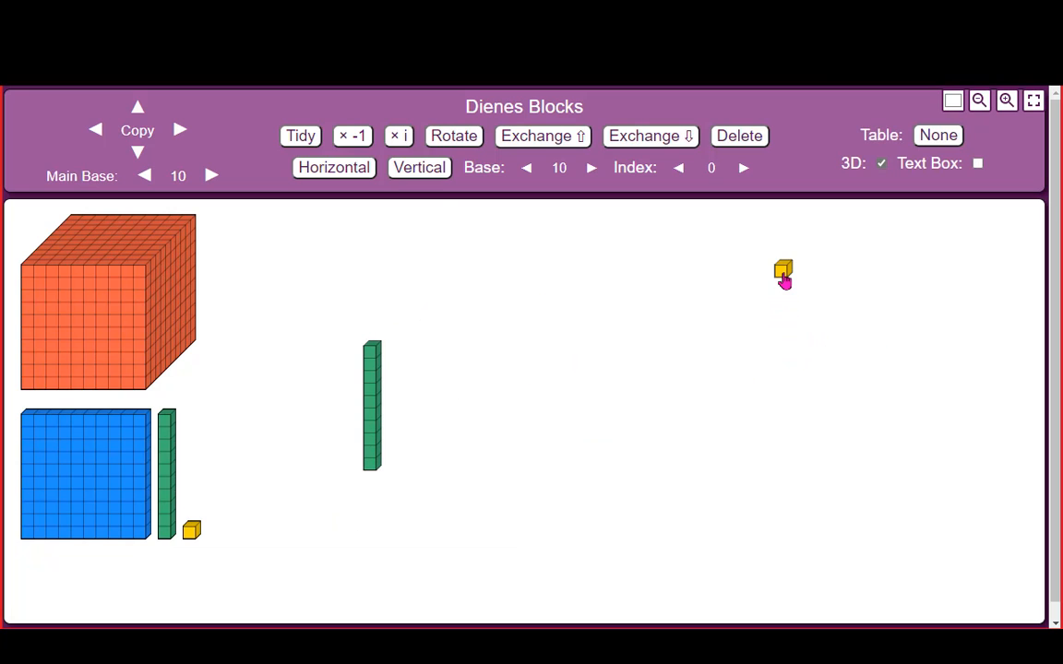
click(96, 133)
click(96, 132)
click(96, 132)
click(96, 133)
click(96, 133)
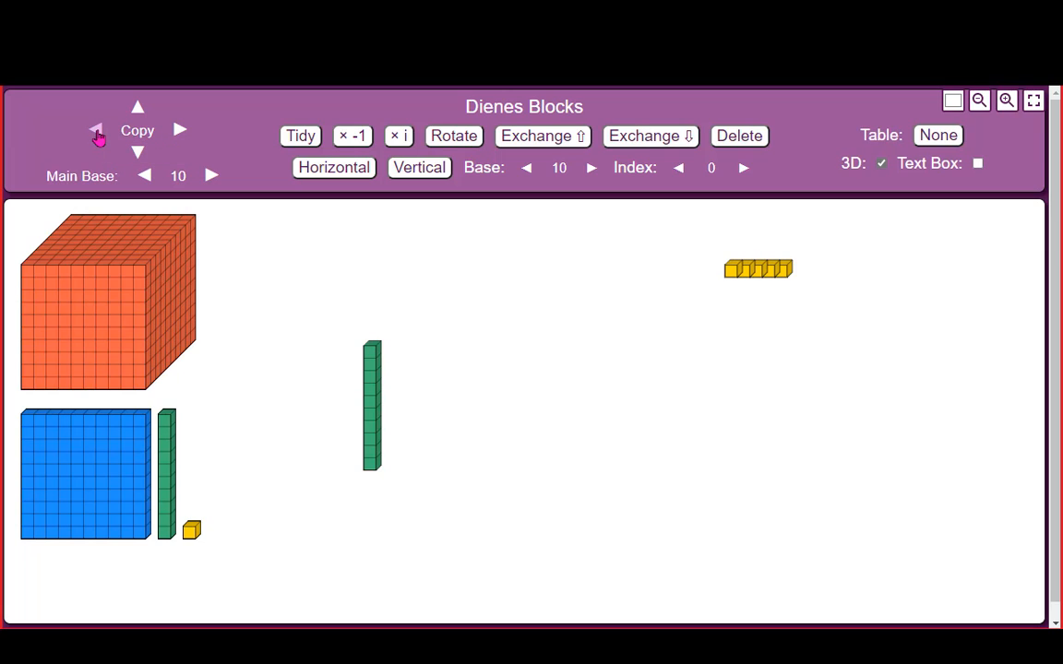
click(96, 133)
click(96, 132)
click(96, 133)
click(96, 133)
click(96, 133)
click(97, 133)
click(97, 133)
click(97, 133)
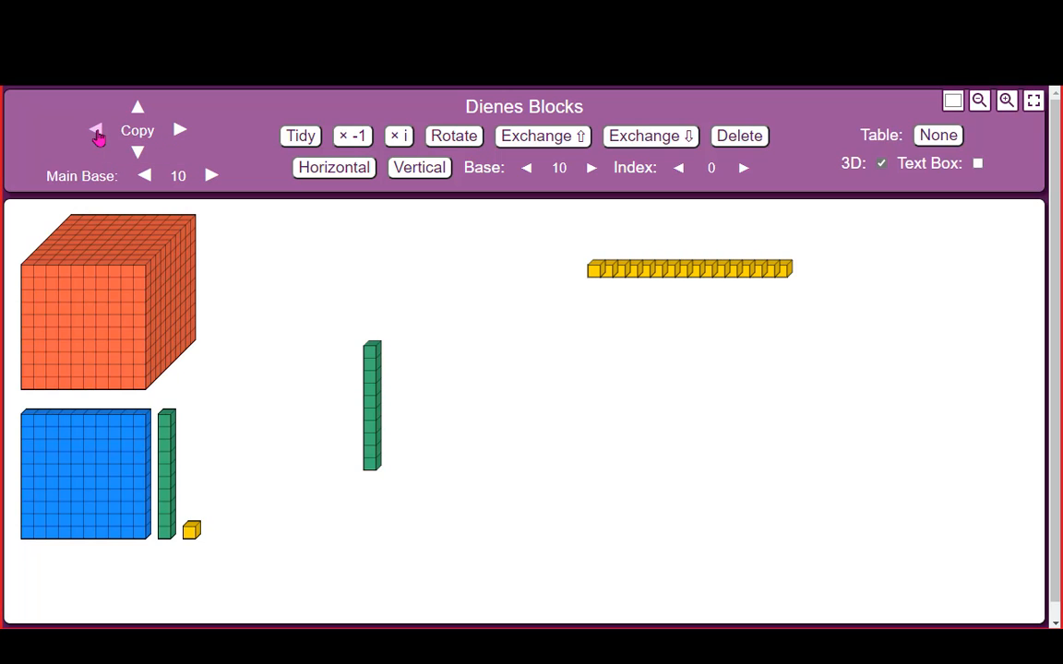
click(97, 133)
click(97, 133)
click(97, 133)
click(97, 132)
click(97, 135)
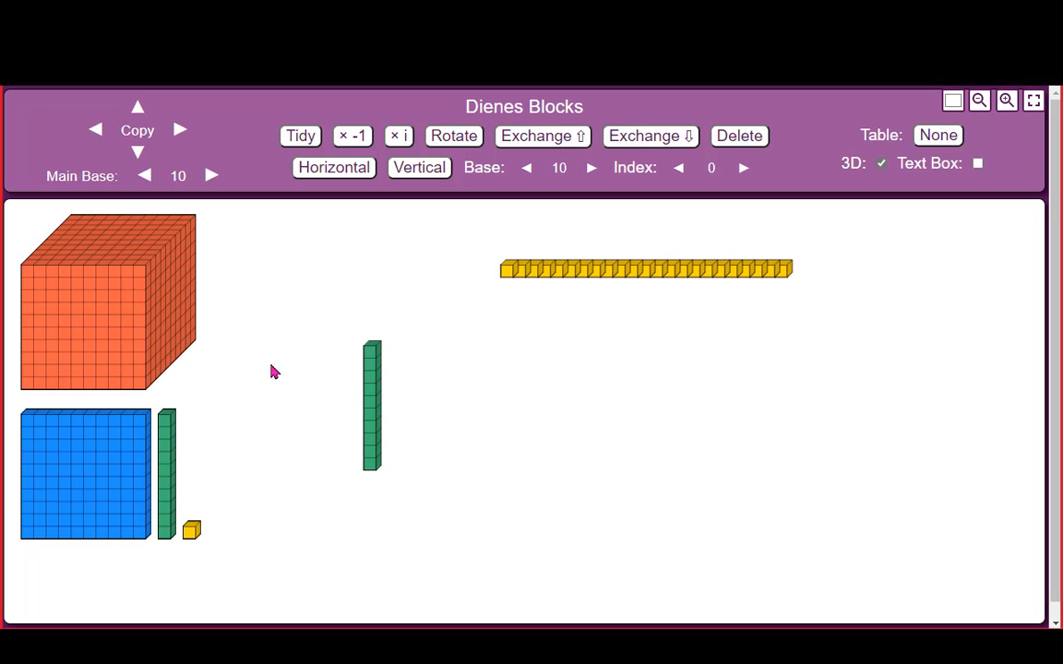
Add a short lower row of unit cubes and place the ten-rod beside it
drag(369, 422, 368, 460)
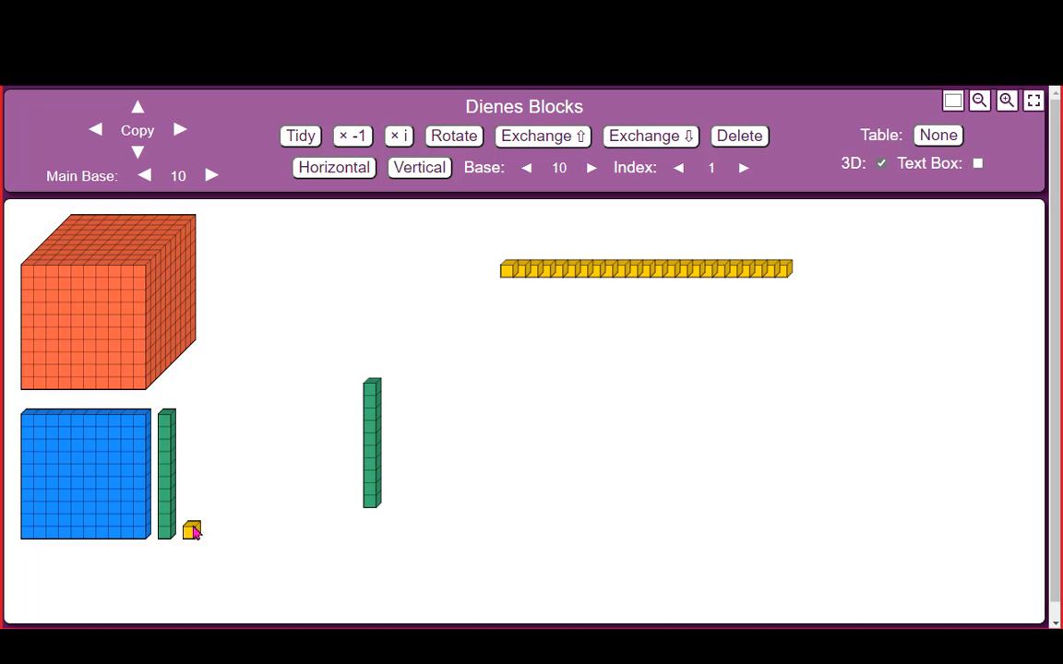
drag(193, 535, 620, 459)
click(96, 134)
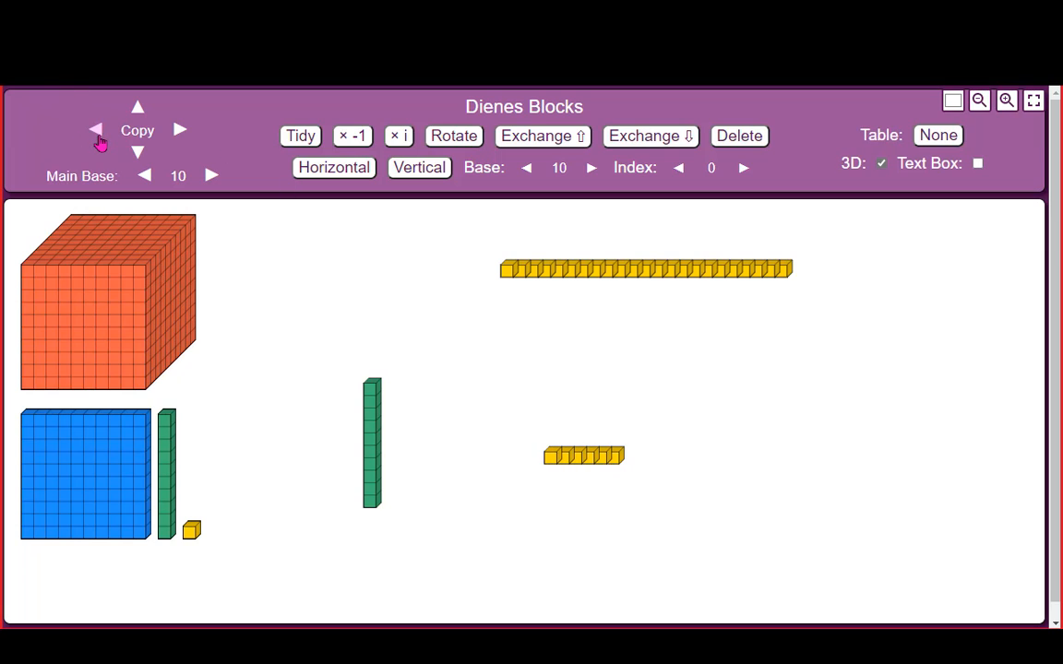
click(98, 137)
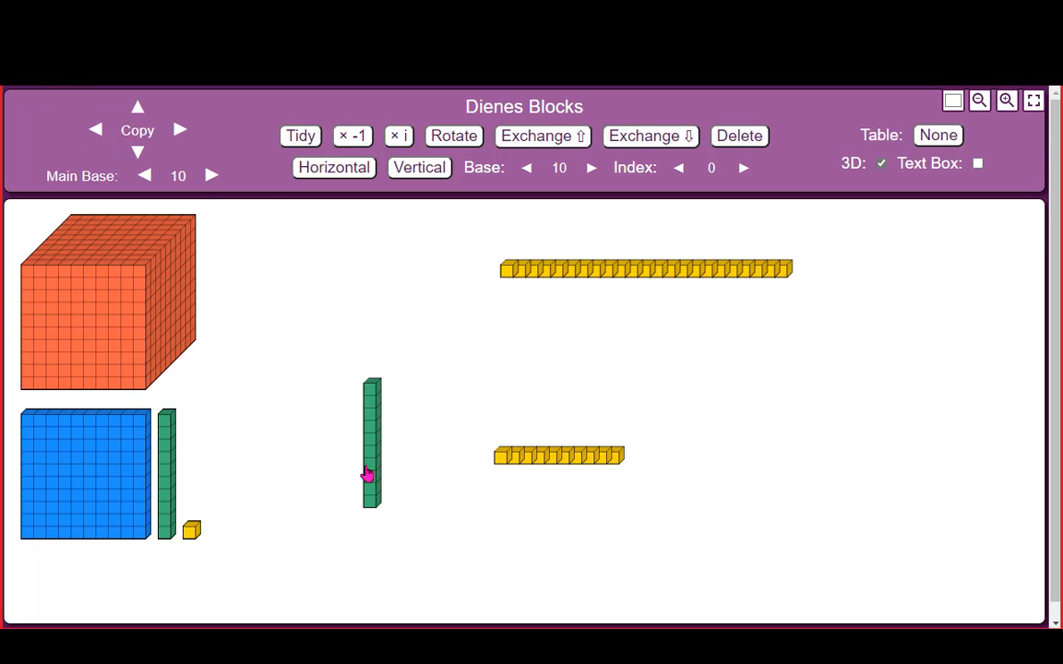
drag(368, 477, 508, 507)
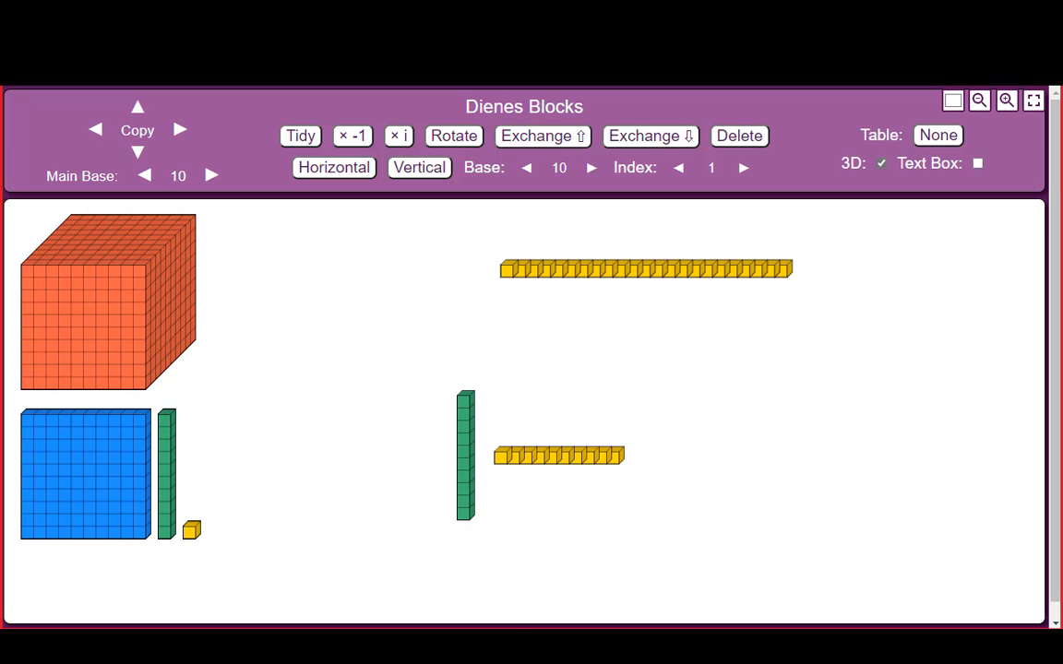
click(543, 643)
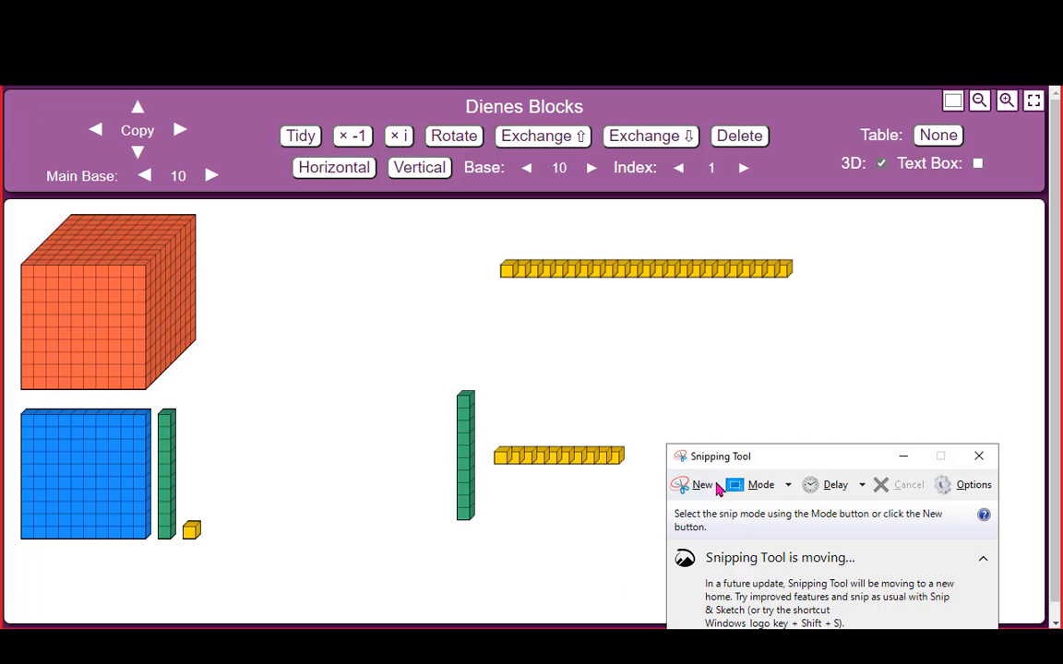
Snip the ten-rod and unit-cube row with Snipping Tool and copy the image to the clipboard
key(super)
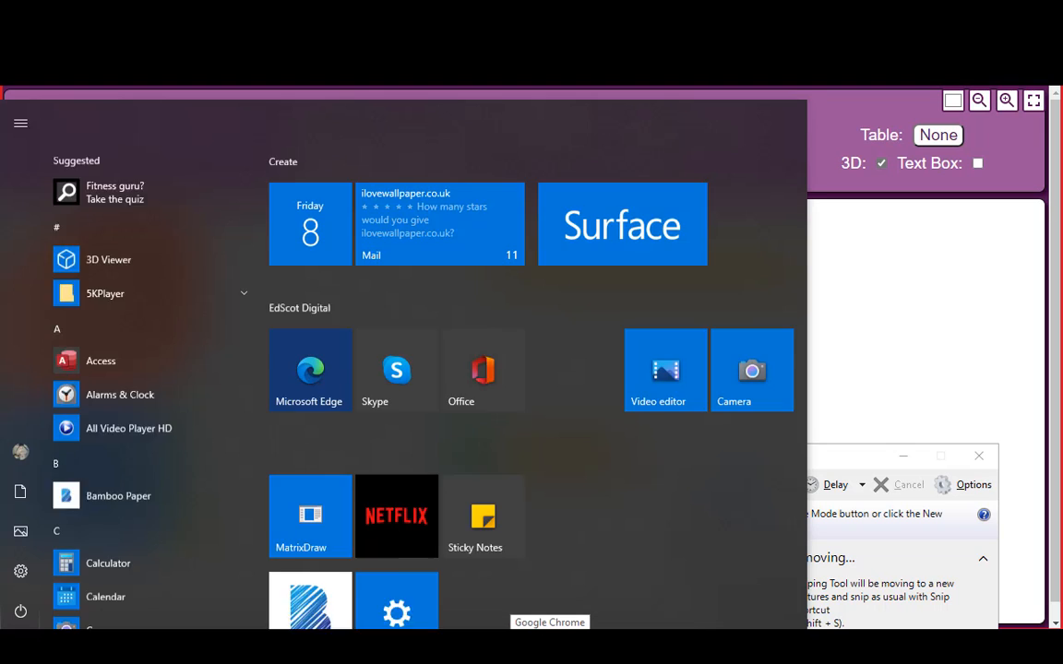
text(snippin)
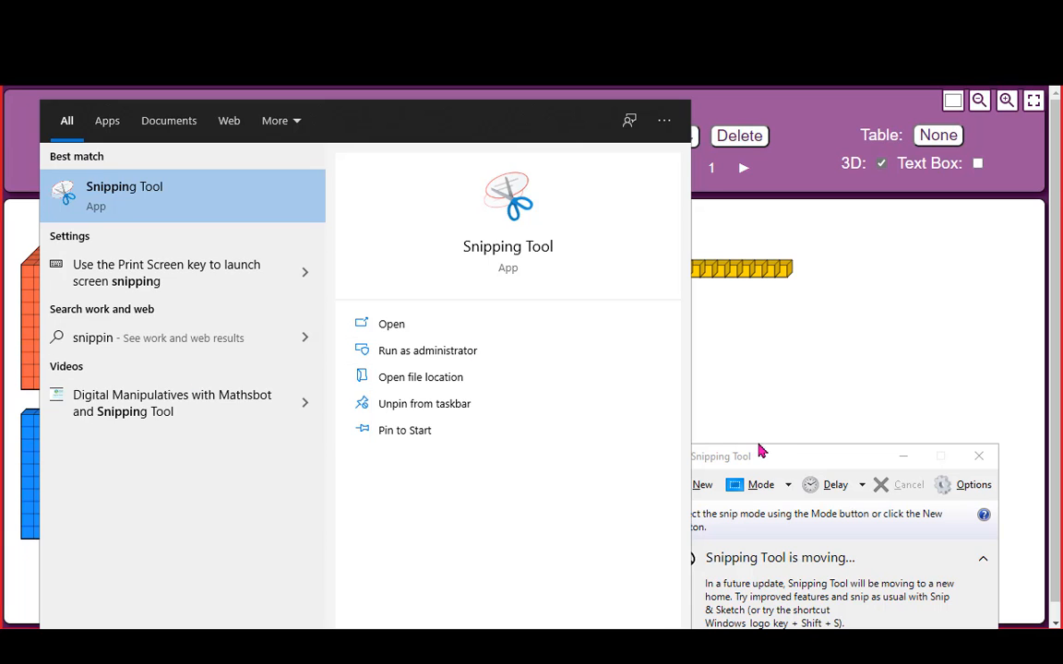
click(771, 454)
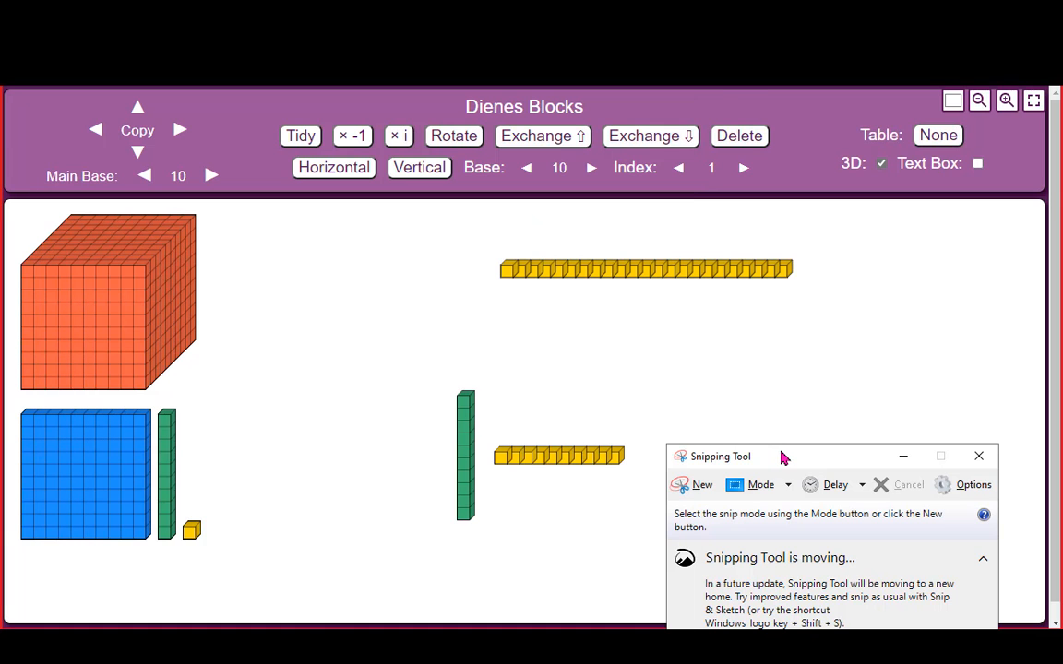
click(694, 491)
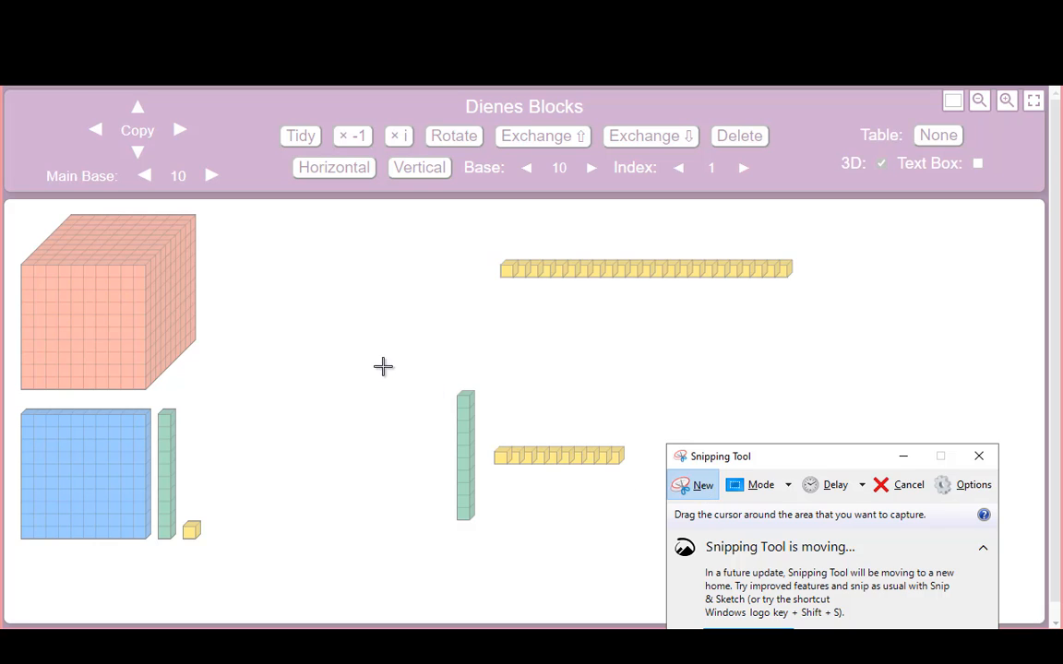
drag(411, 366, 674, 544)
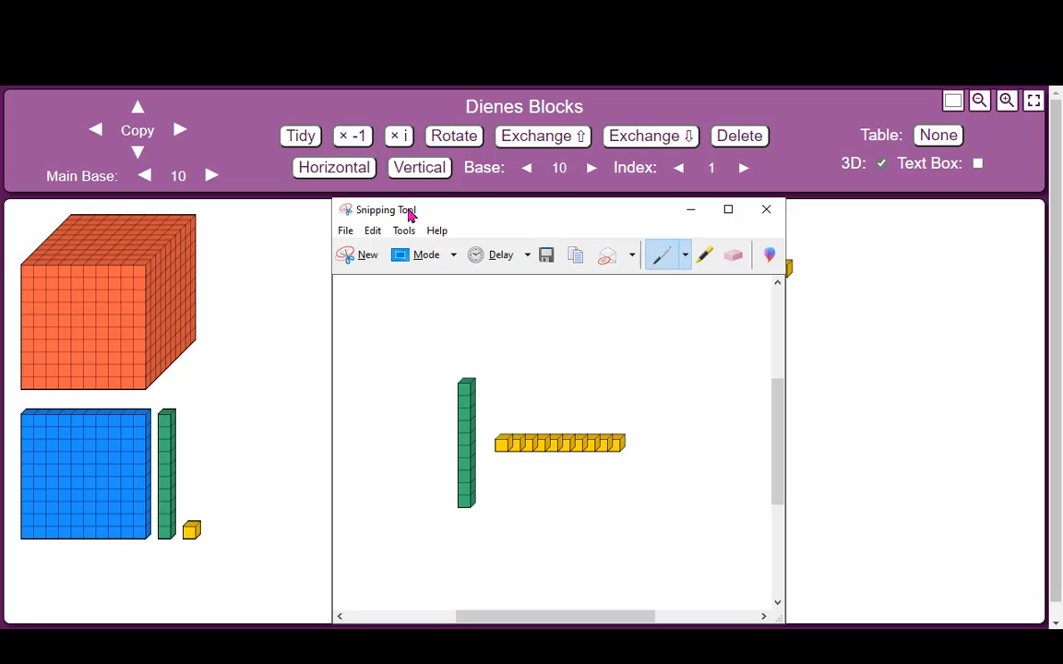
click(370, 231)
click(401, 250)
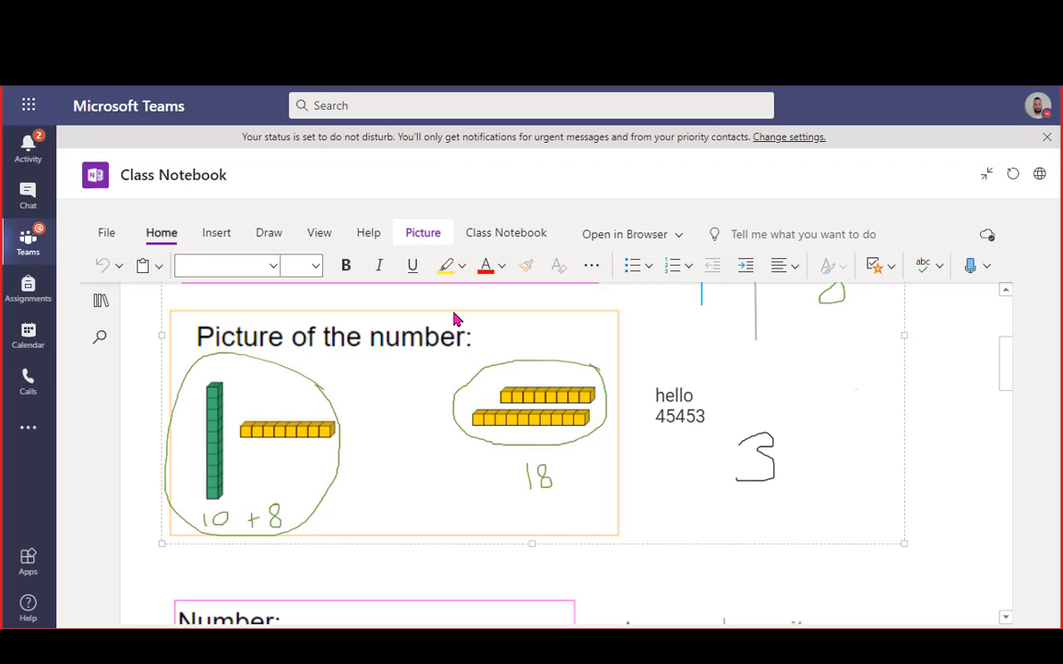
Place the snipped base-ten image in a new note area on the notebook page
scroll(412, 471, up, 1)
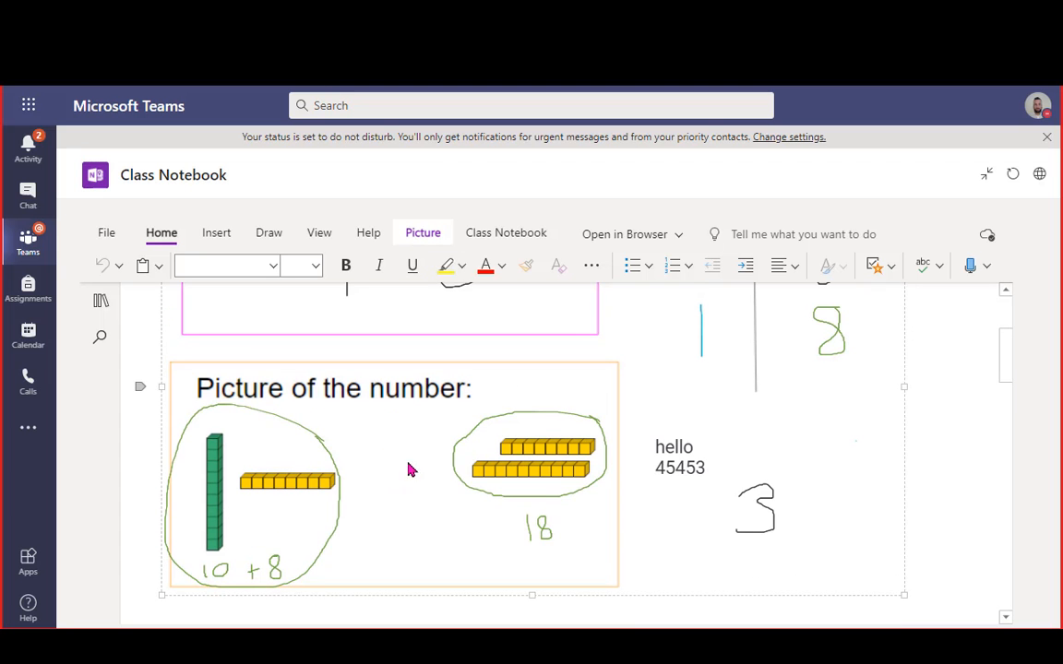
click(965, 451)
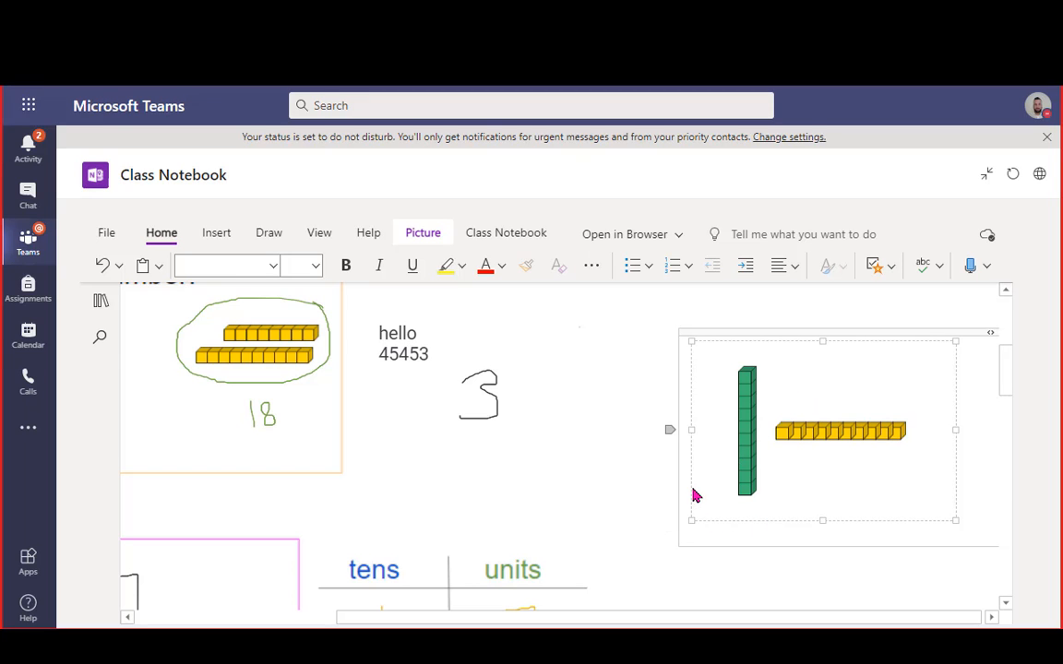
mouse_move(766, 336)
mouse_down()
mouse_move(237, 320)
mouse_move(428, 446)
mouse_move(752, 350)
mouse_up()
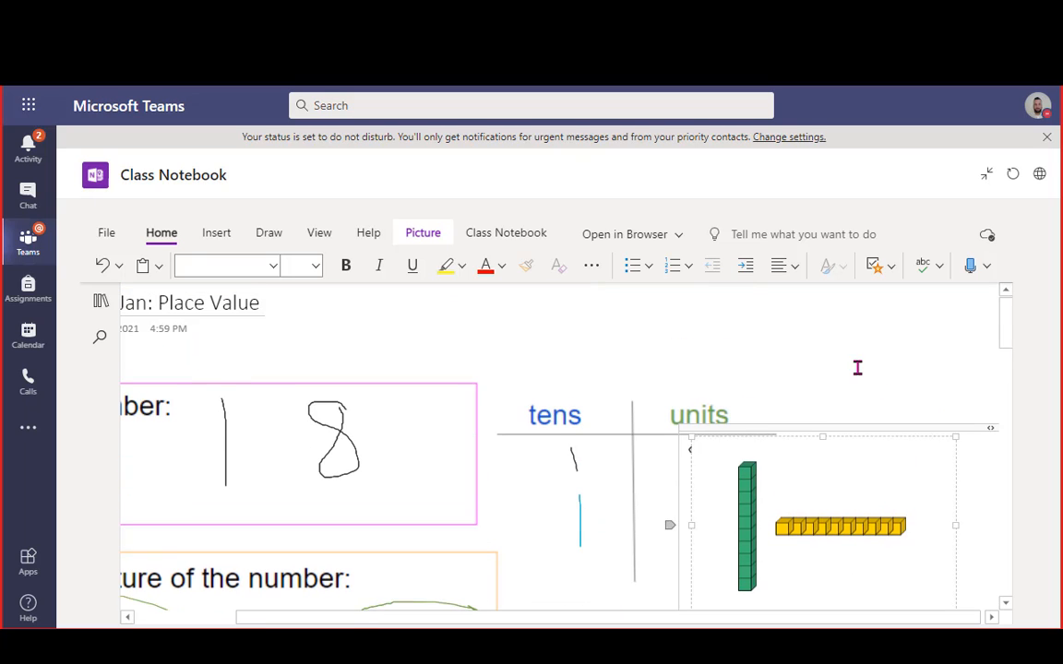
drag(859, 430, 569, 451)
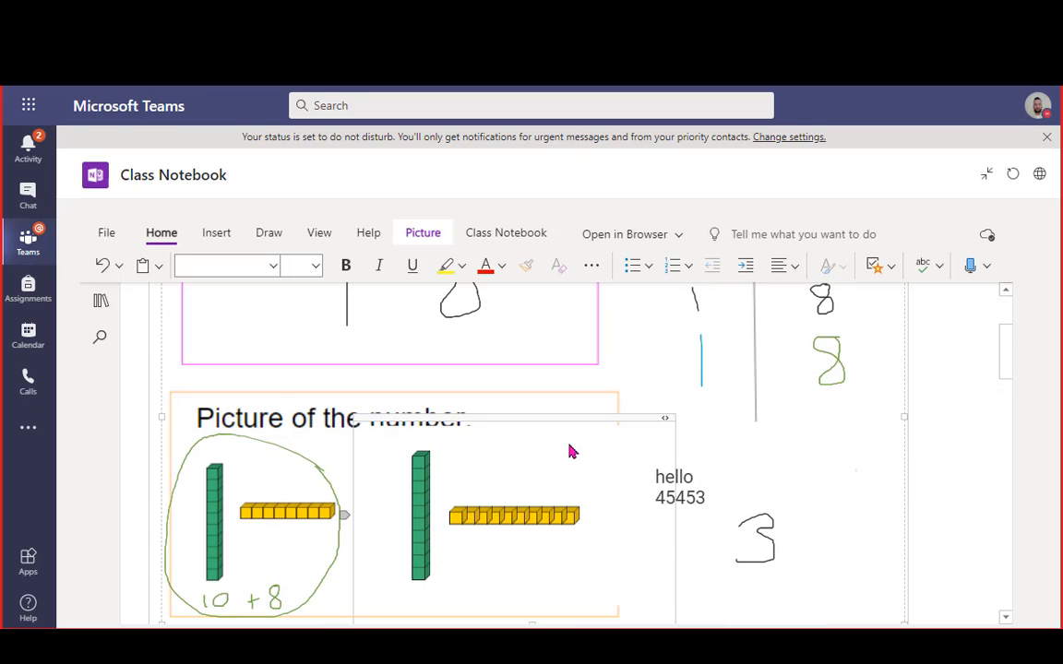
scroll(414, 422, down, 2)
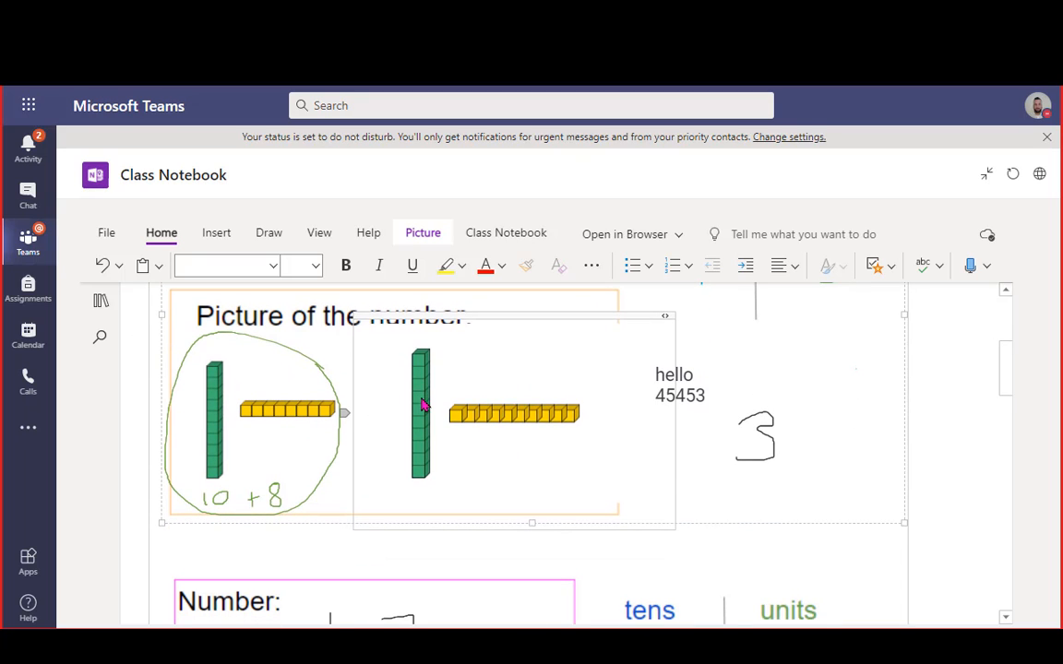
Move the base-ten picture into the 17 'Picture of the number' box and shrink it
click(542, 320)
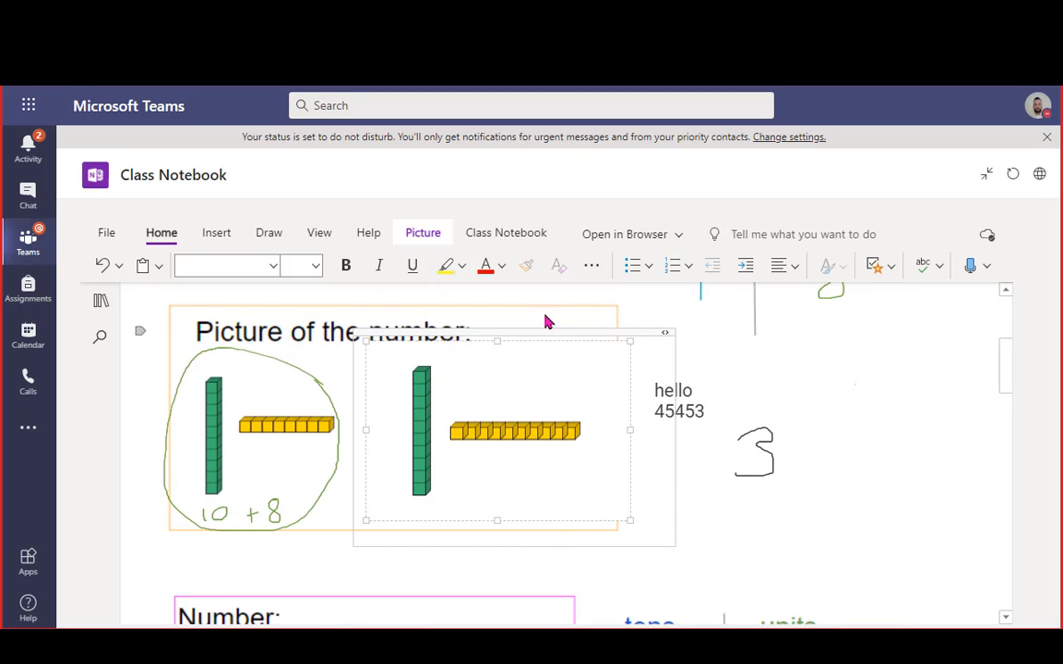
drag(549, 330, 369, 393)
click(411, 479)
scroll(446, 574, down, 1)
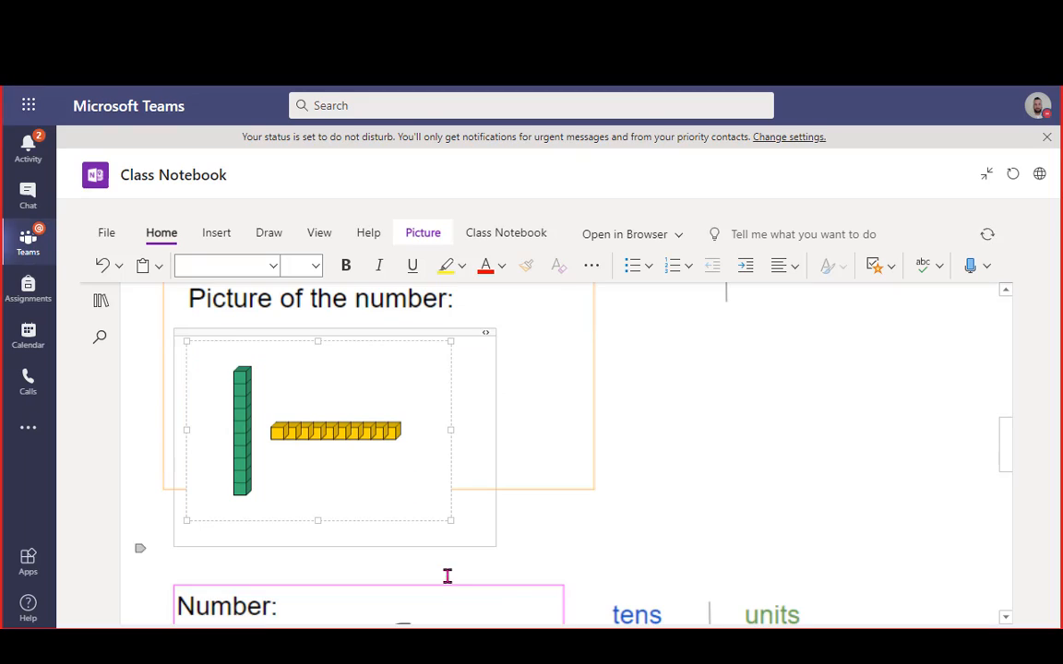
drag(446, 516, 328, 450)
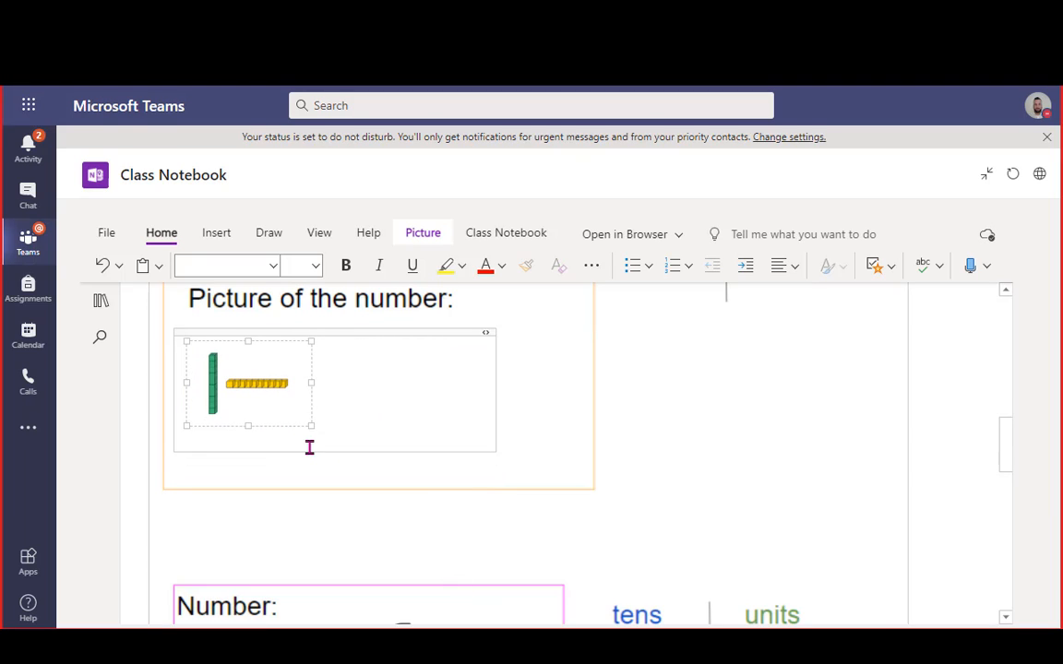
scroll(388, 378, up, 2)
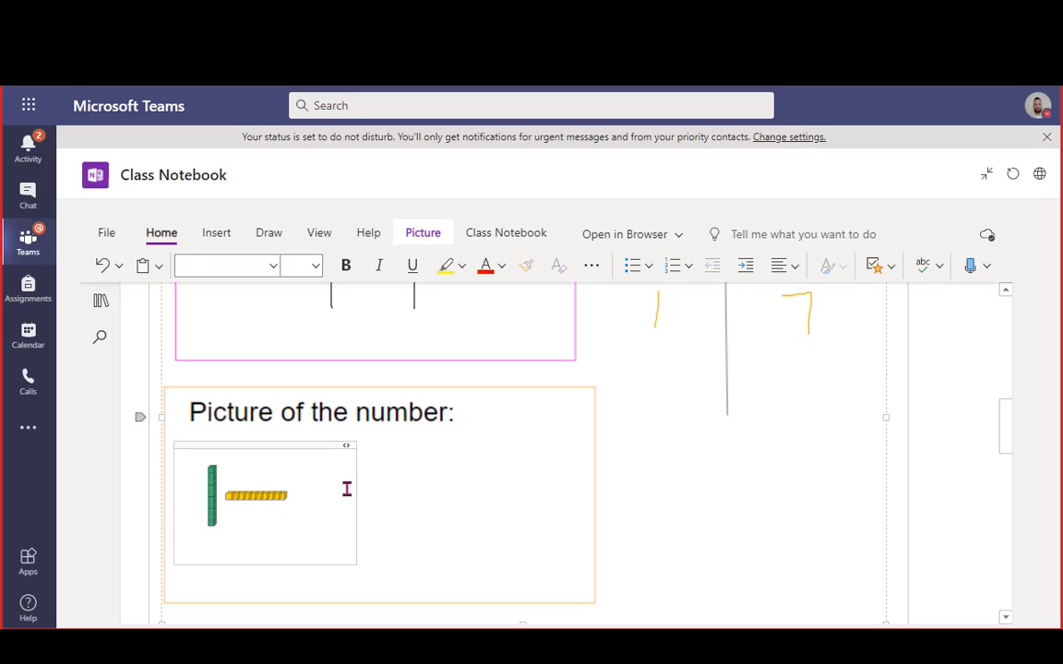
scroll(522, 489, up, 3)
scroll(517, 494, down, 1)
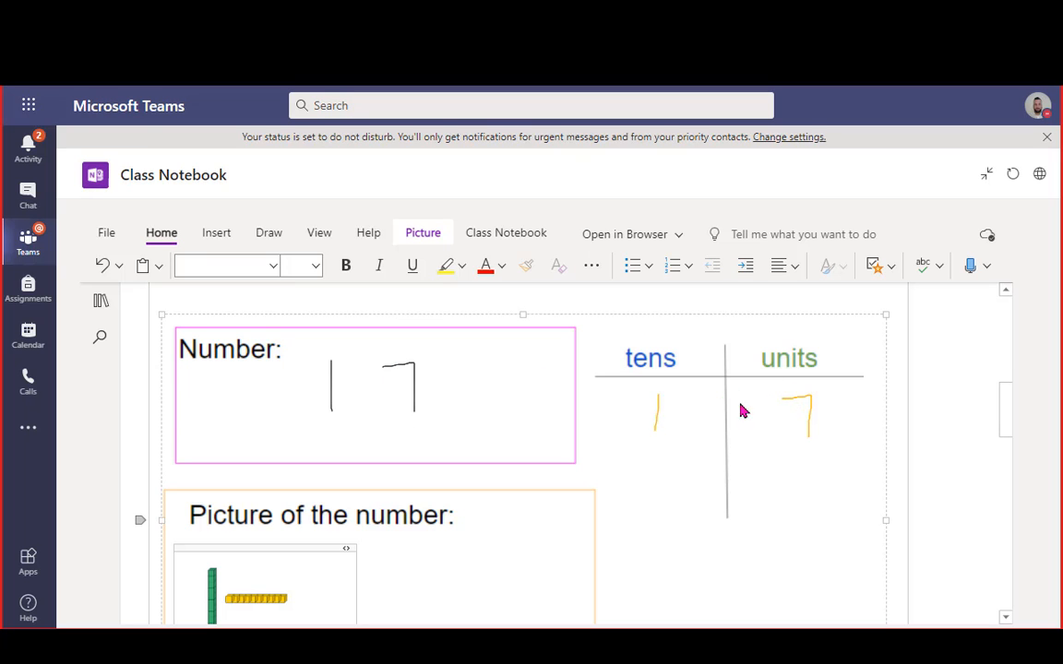
Paste a copy of the blank Number and Picture of the number section below the last one
scroll(355, 421, up, 3)
scroll(277, 421, up, 7)
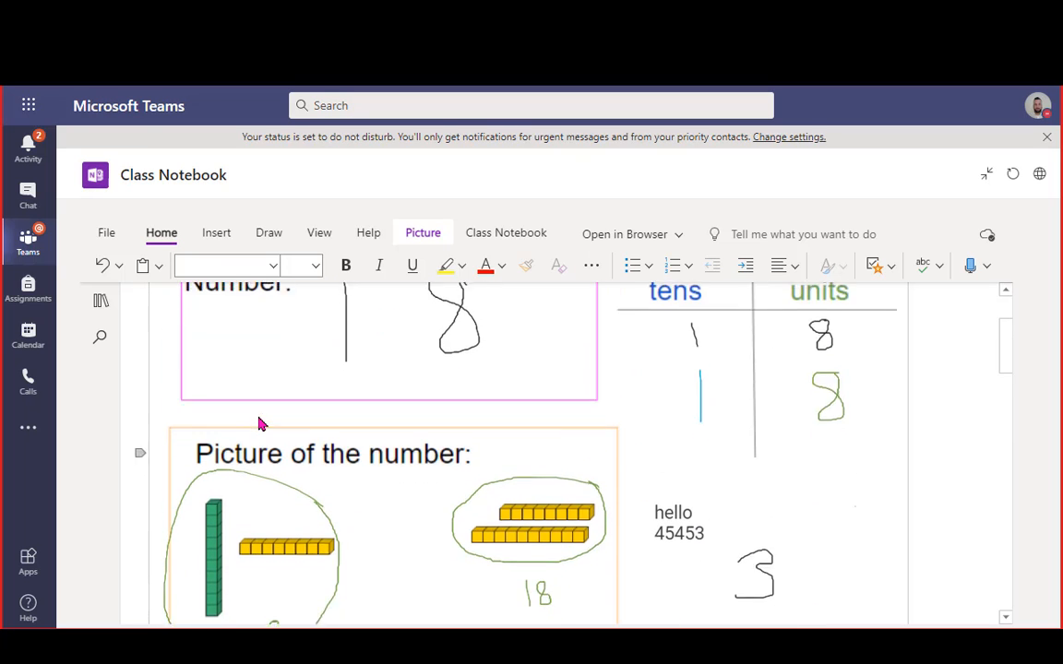
scroll(323, 506, down, 18)
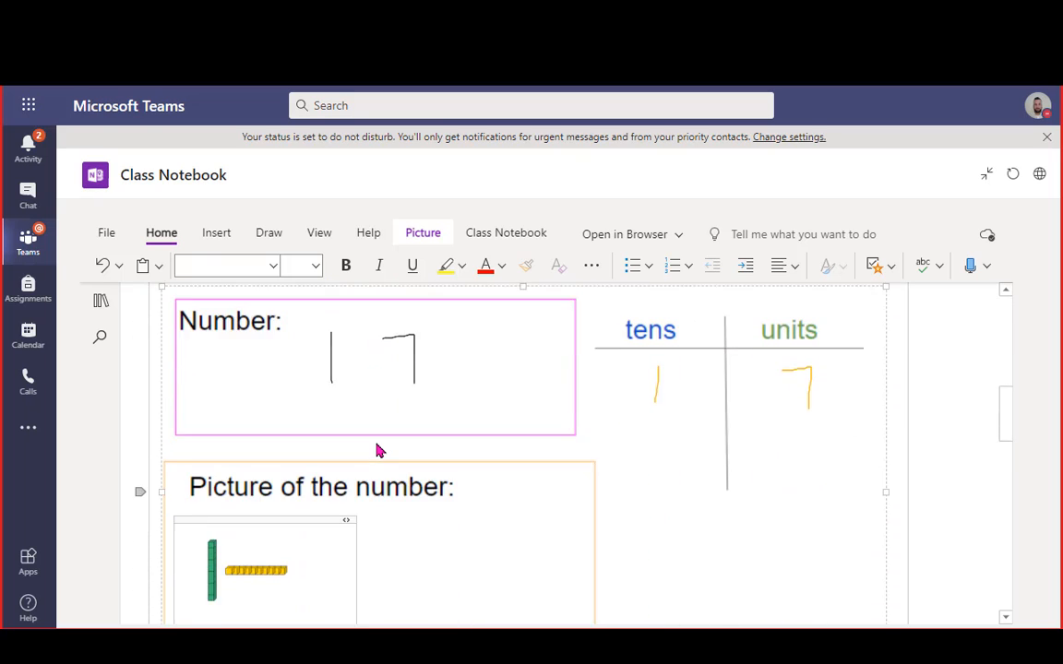
scroll(378, 449, down, 8)
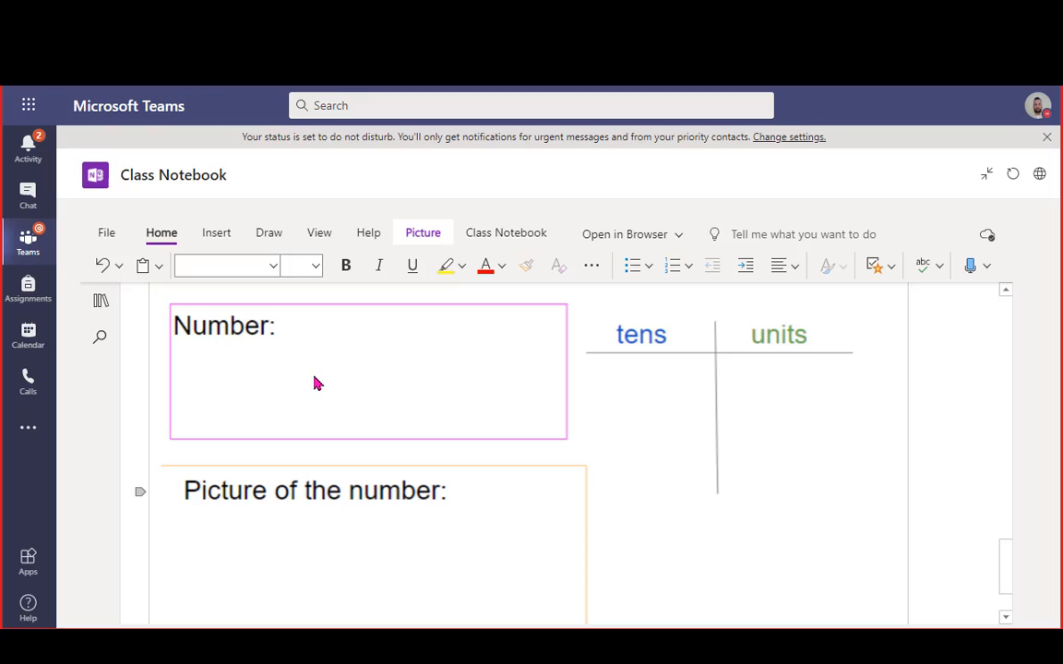
scroll(309, 380, down, 1)
scroll(334, 422, up, 3)
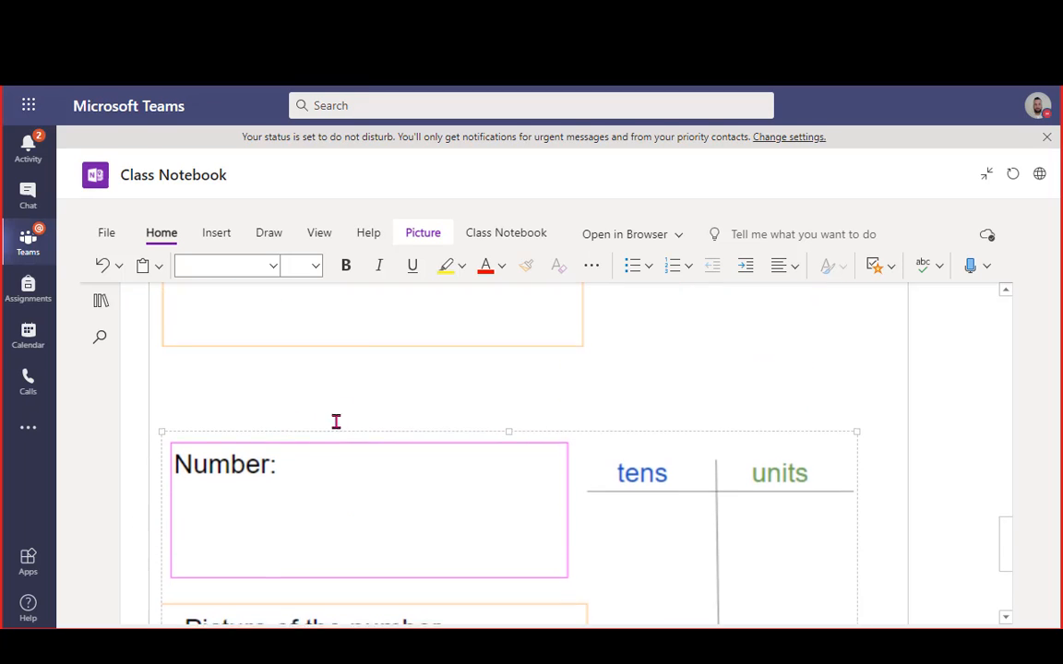
scroll(309, 453, down, 3)
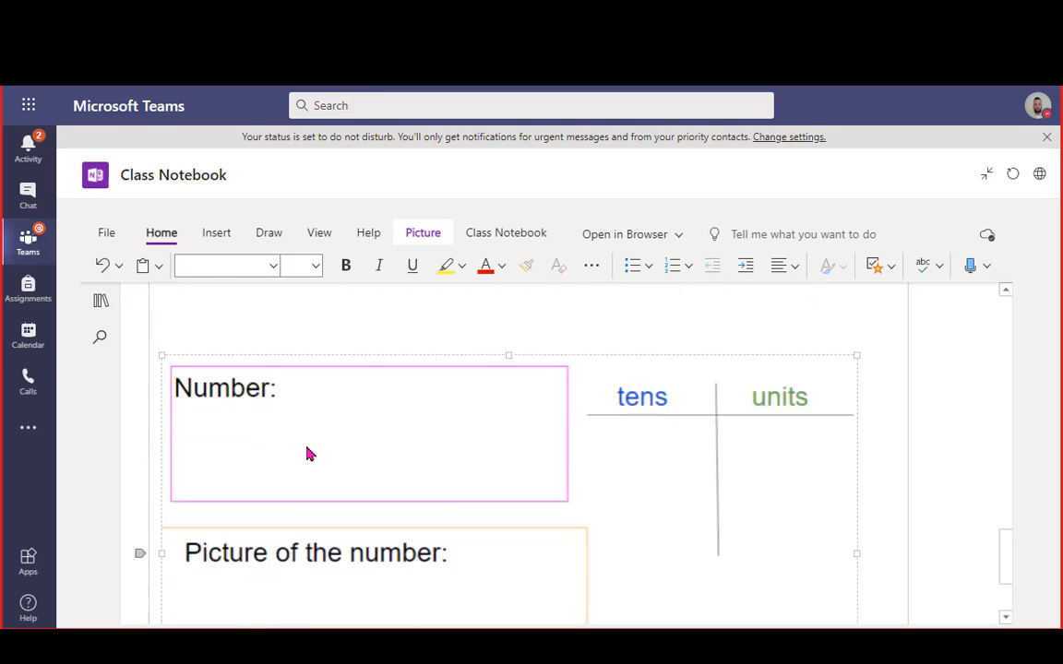
click(280, 606)
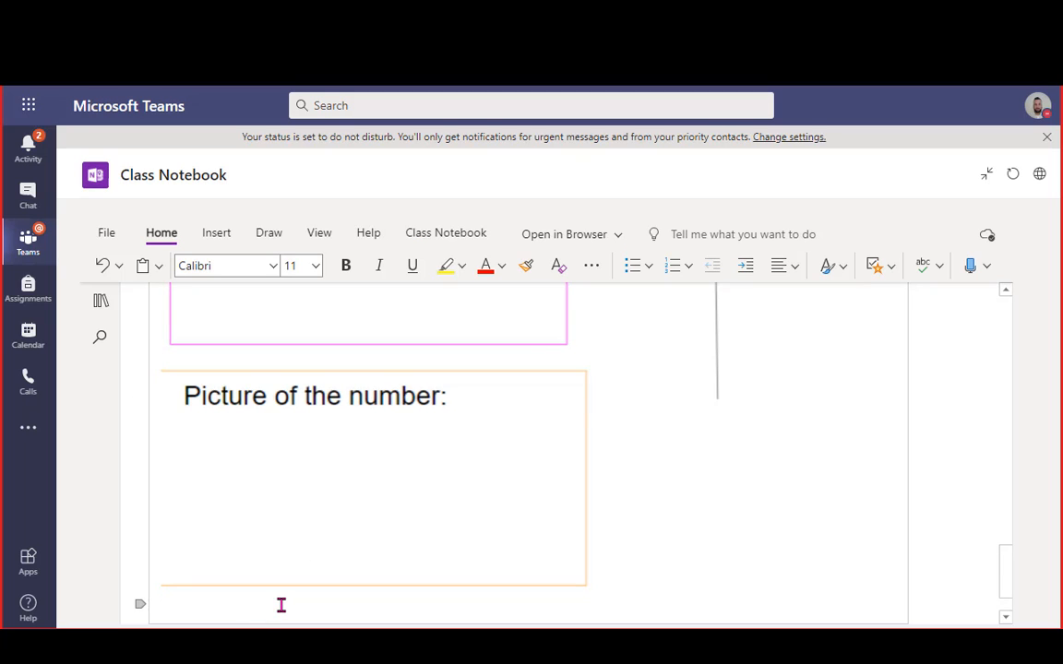
key(Return)
key(Return)
key(Return)
scroll(281, 605, down, 1)
key(Return)
key(Return)
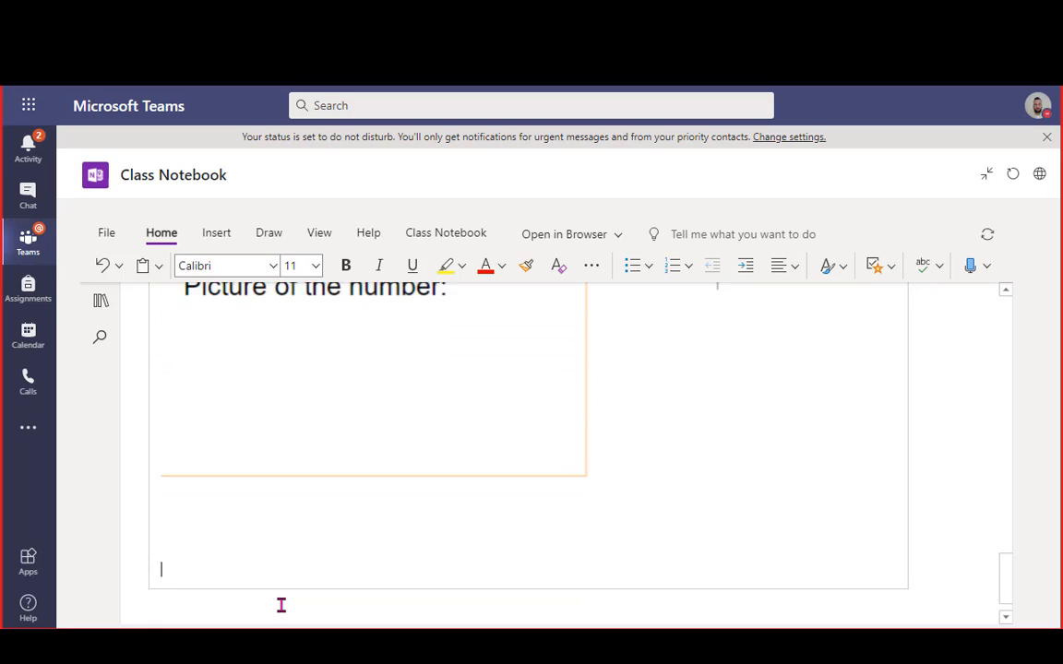
key(ctrl+v)
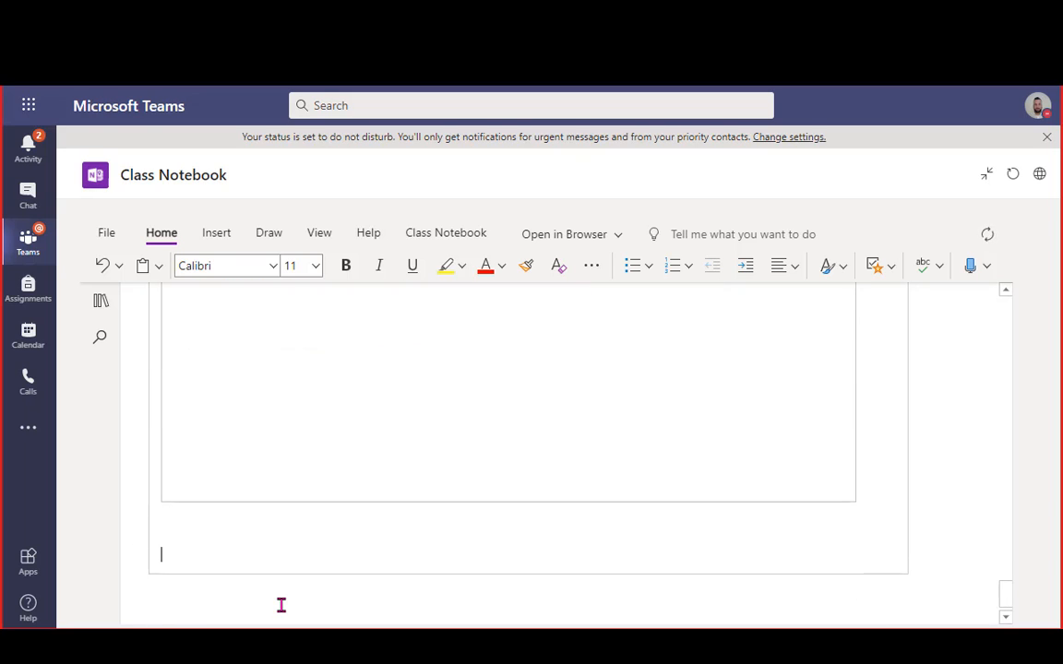
scroll(407, 493, up, 6)
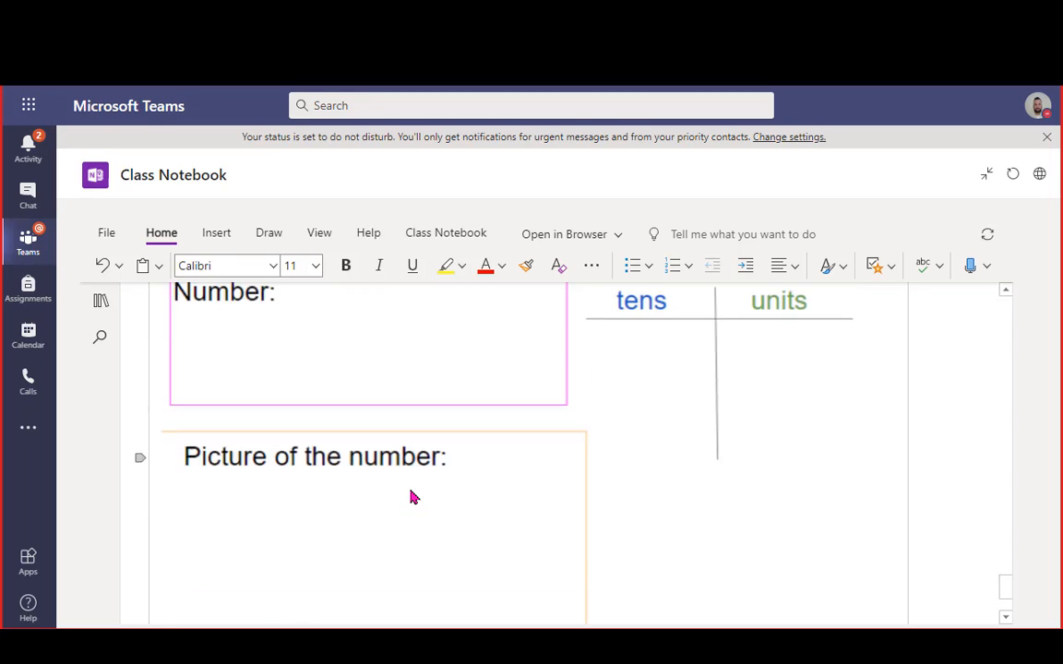
scroll(341, 510, down, 5)
scroll(306, 591, up, 5)
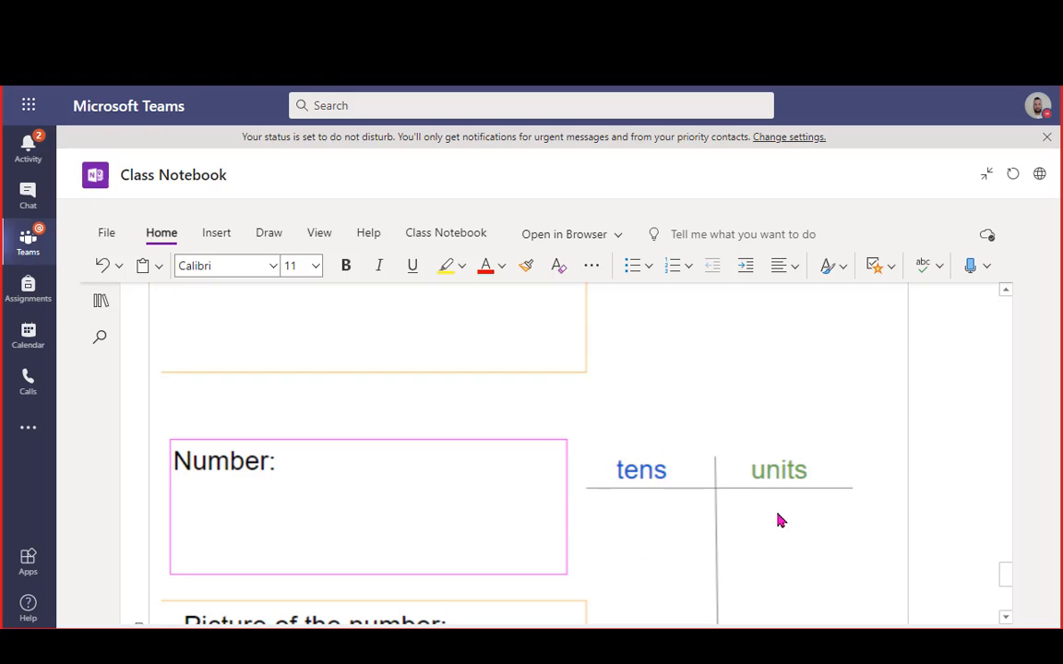
Ink an 'h' column with vertical and horizontal lines left of the tens and units table
click(269, 234)
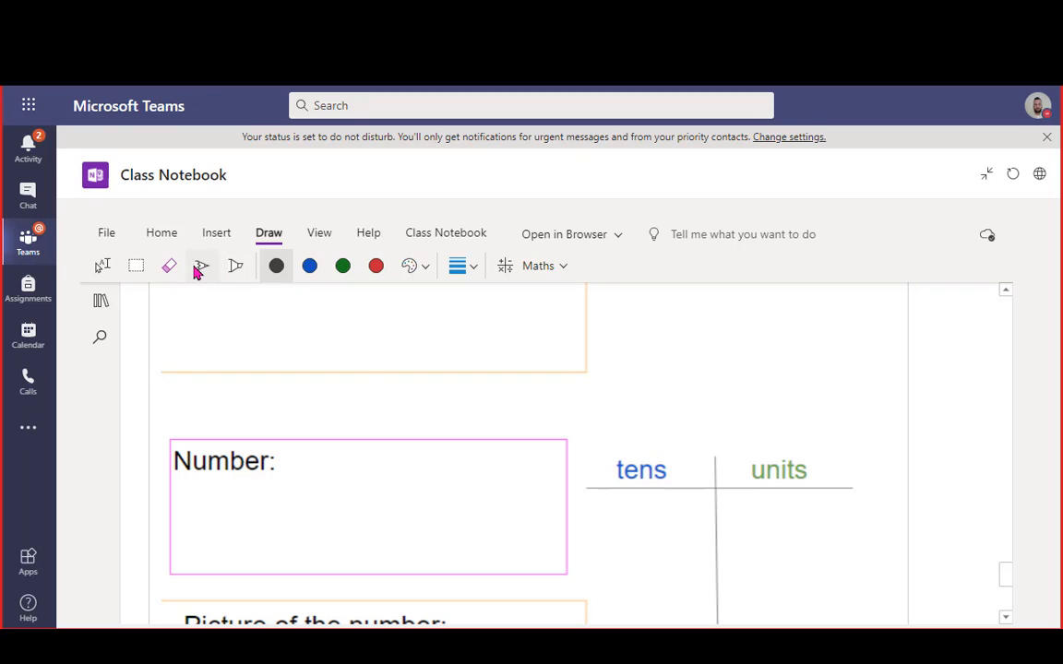
drag(587, 441, 577, 623)
drag(530, 472, 536, 486)
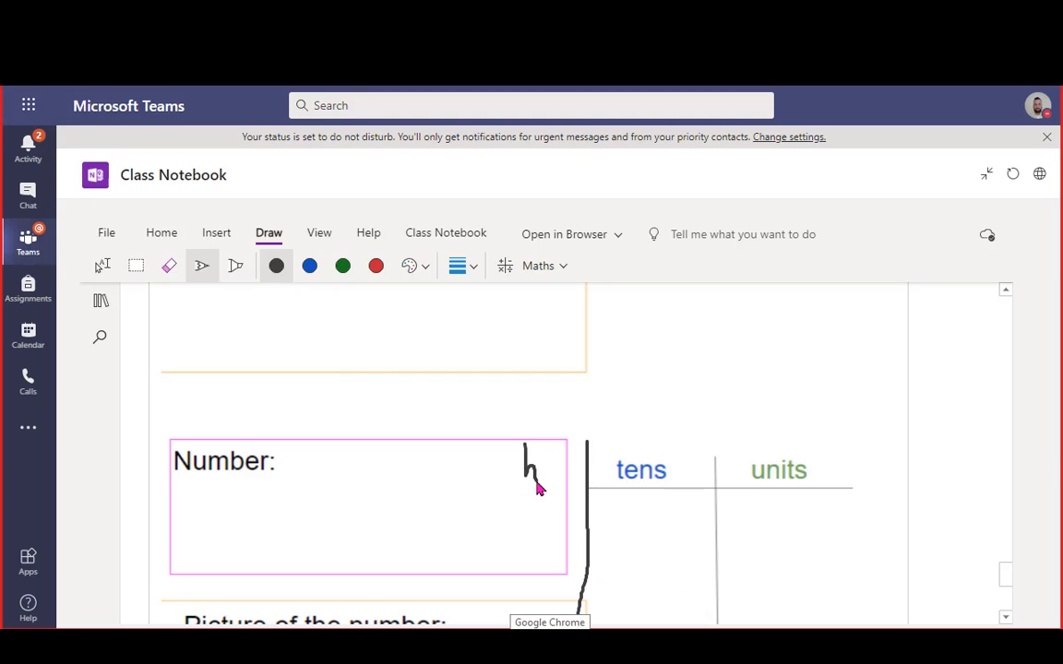
drag(493, 422, 497, 616)
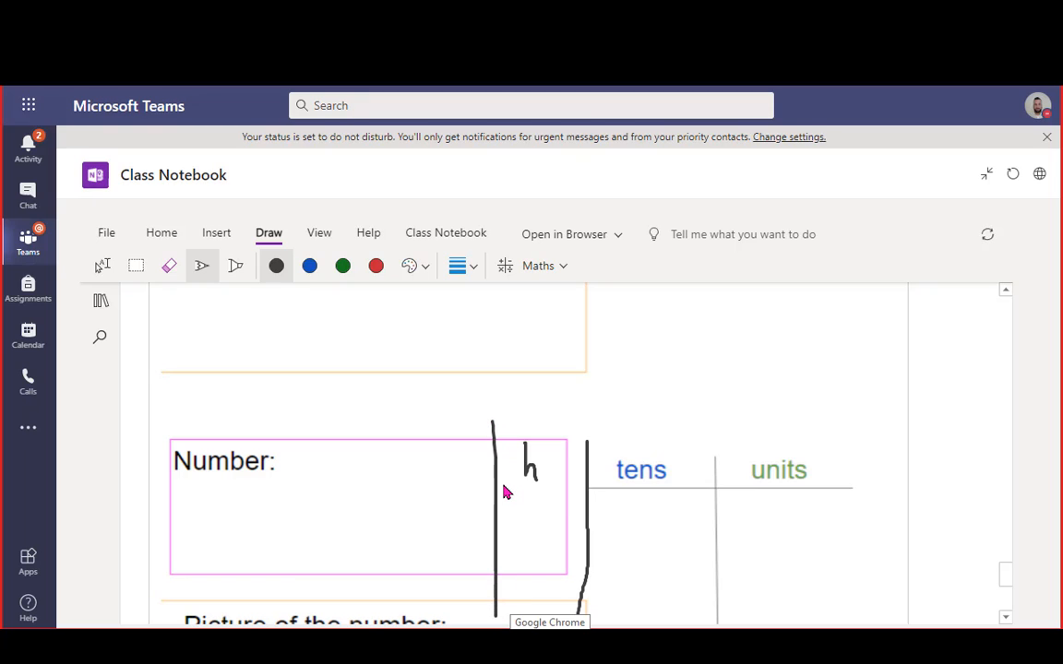
drag(499, 483, 589, 496)
click(212, 235)
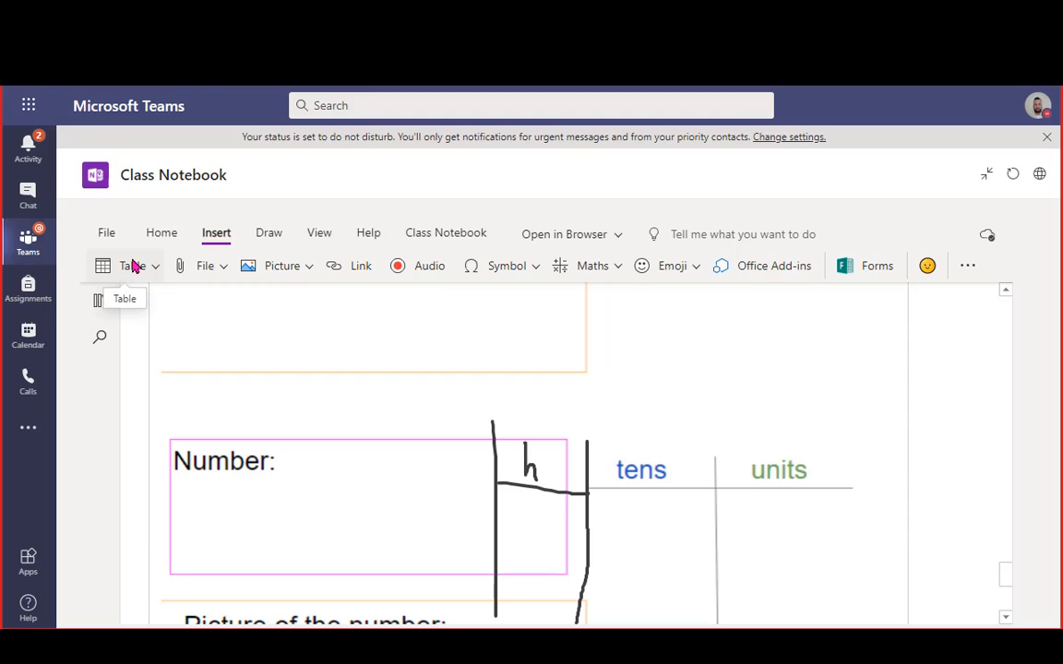
click(263, 234)
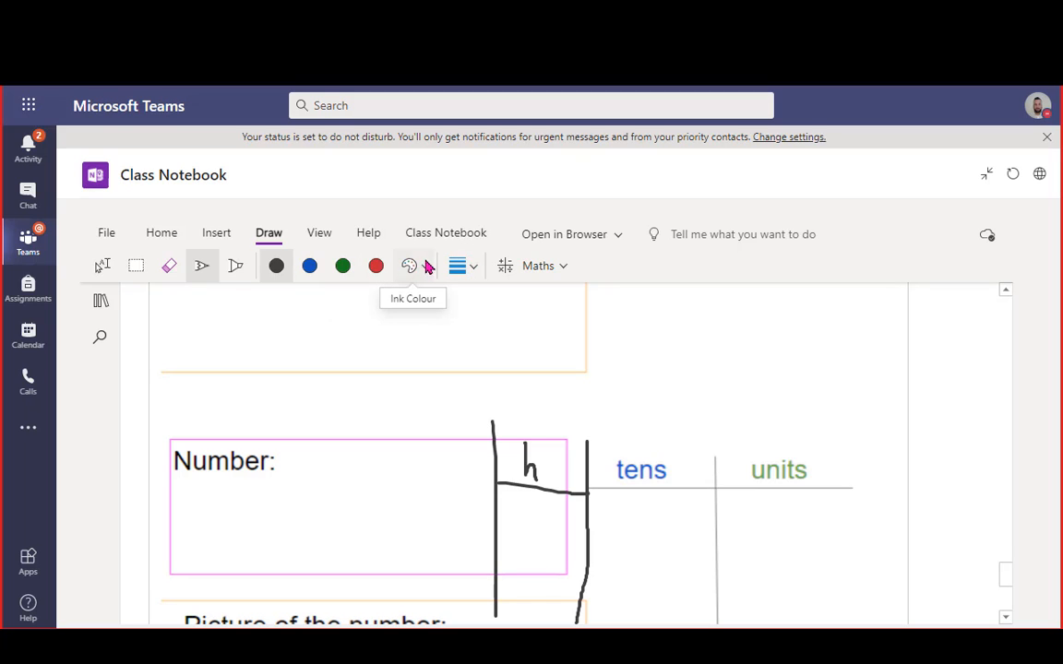
scroll(310, 371, up, 10)
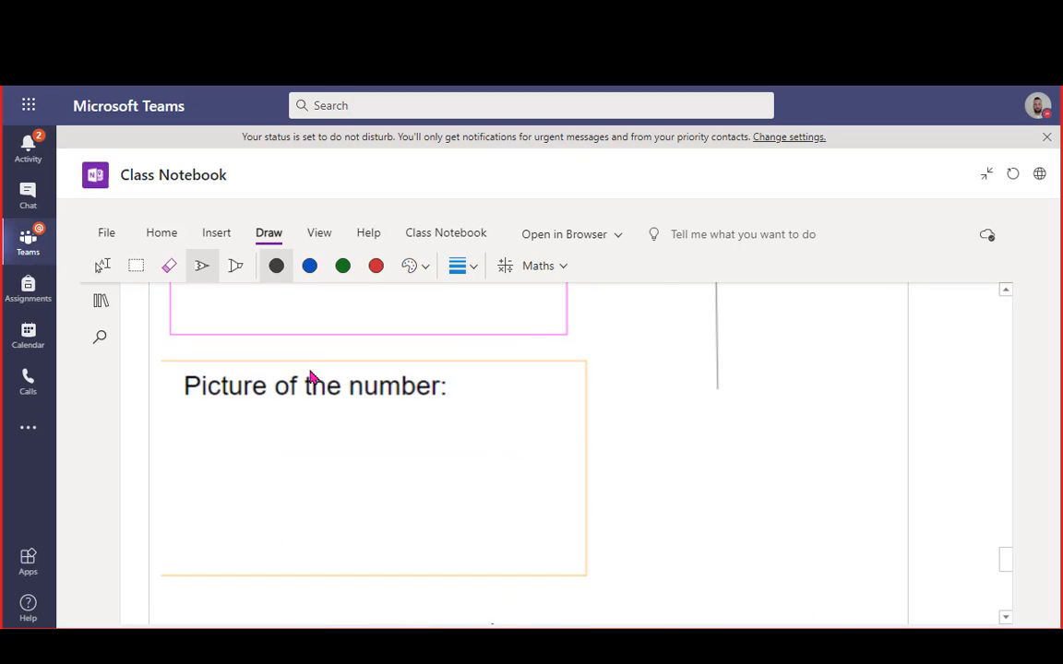
scroll(325, 382, up, 13)
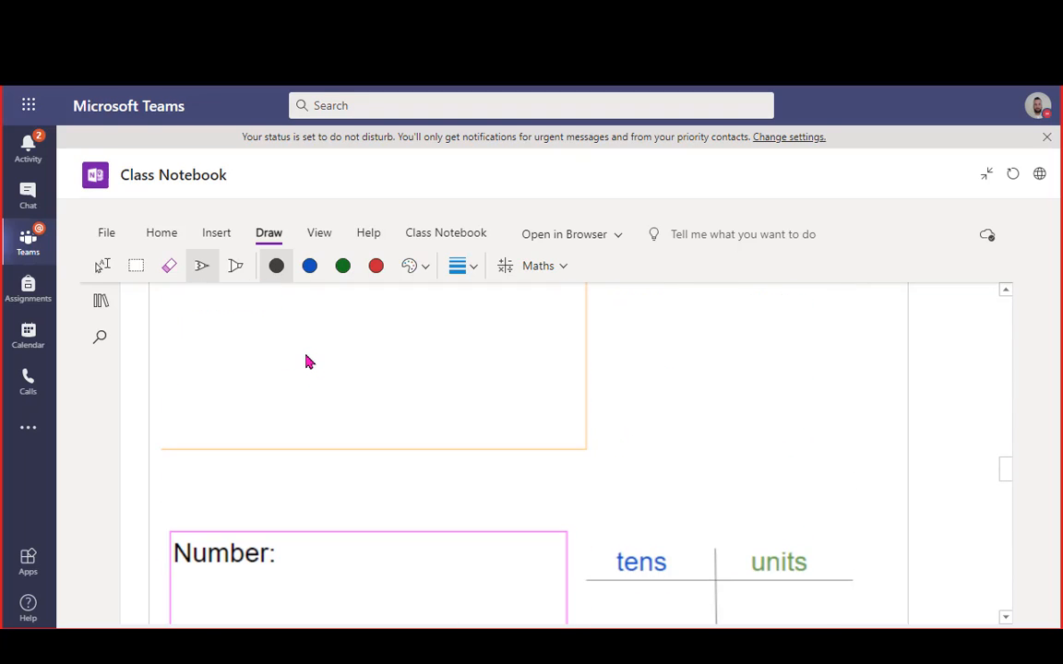
scroll(308, 362, up, 10)
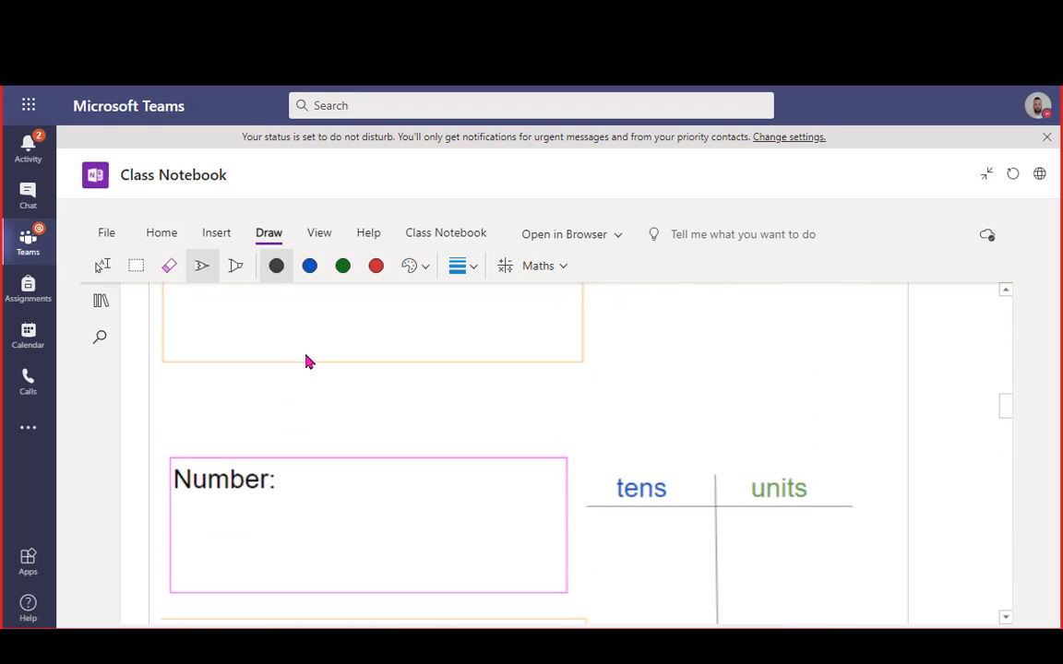
Type 'One ten and 7 ones' below the base-ten picture for 17, then reselect the black pen
click(212, 232)
click(281, 237)
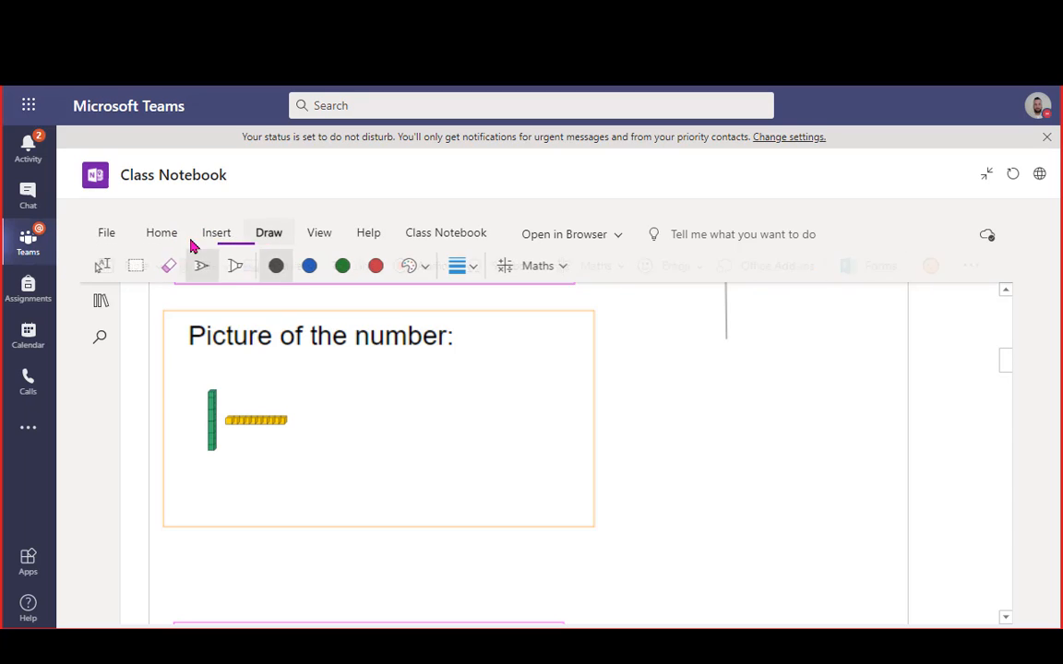
click(103, 266)
click(313, 412)
scroll(337, 420, down, 1)
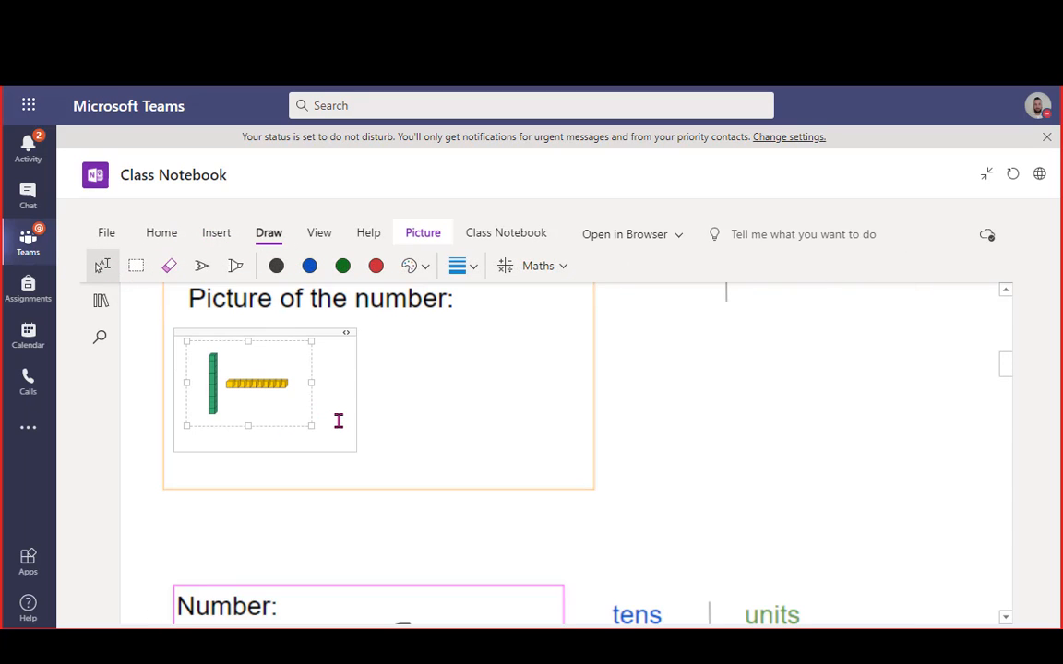
click(249, 438)
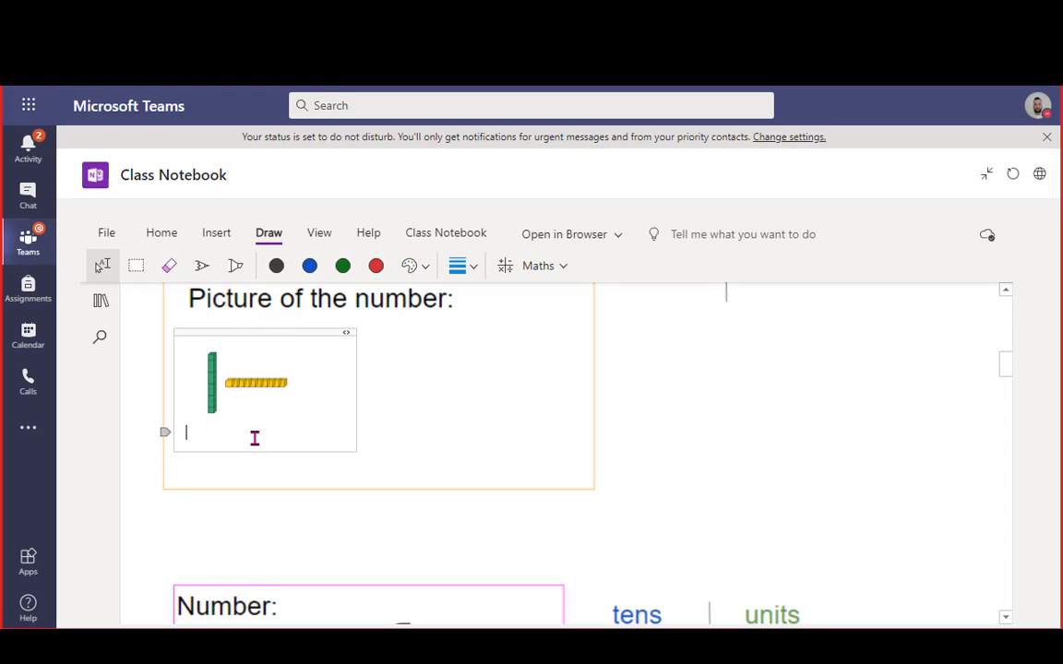
text(One ten and 7 ones)
click(205, 268)
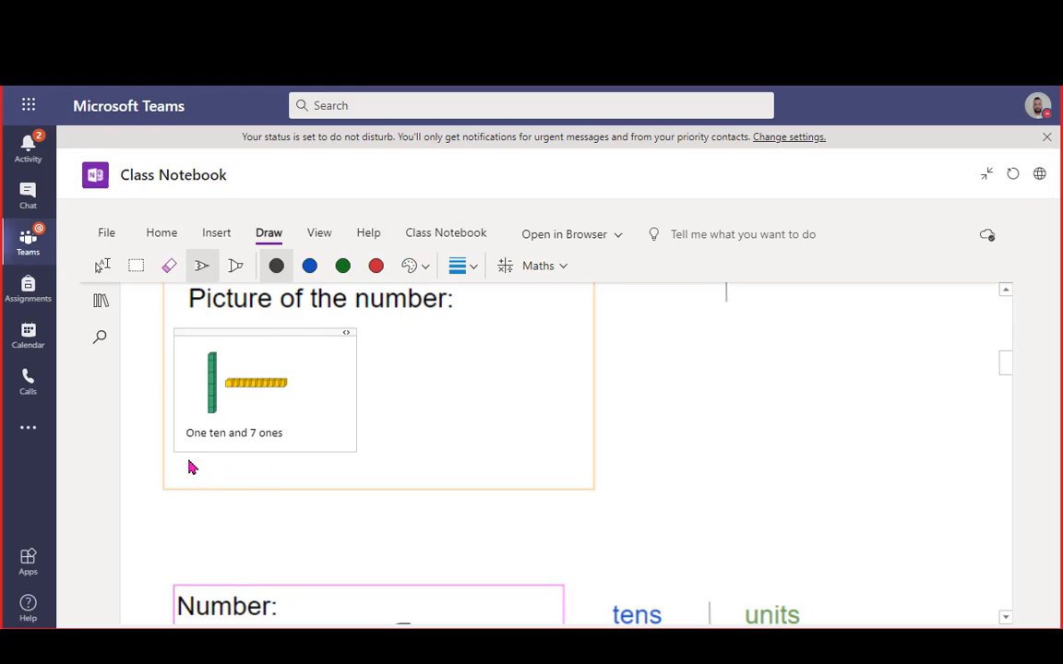
Handwrite 'one ten +' in black ink beneath the typed caption
mouse_move(192, 456)
mouse_down()
mouse_move(185, 465)
mouse_move(191, 456)
mouse_move(195, 469)
mouse_move(261, 459)
mouse_move(272, 467)
mouse_move(270, 447)
mouse_move(297, 469)
mouse_move(311, 454)
mouse_up()
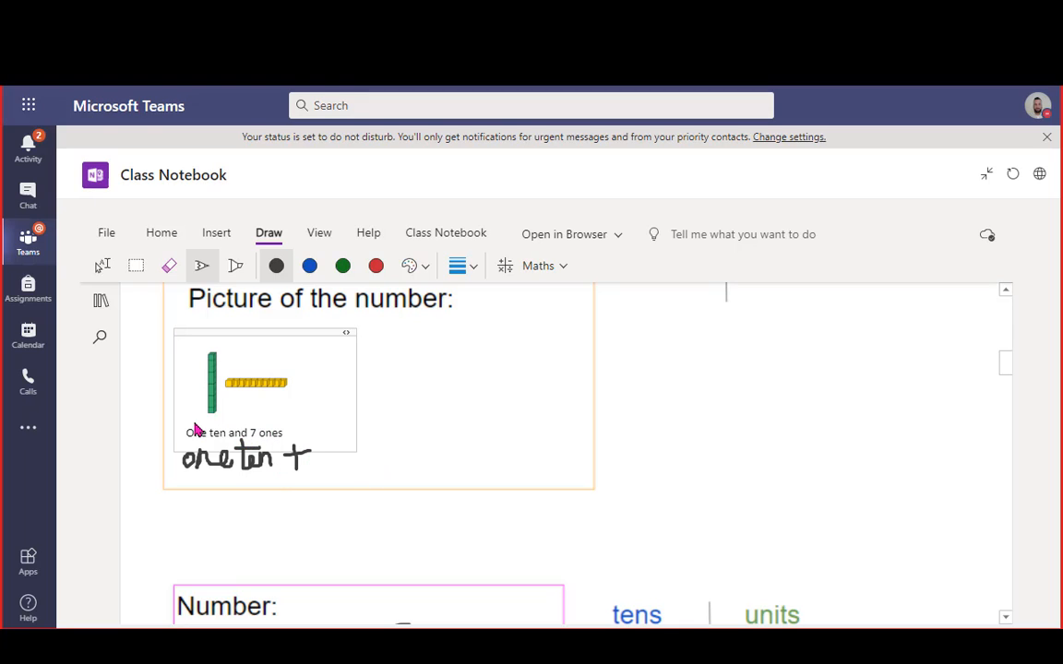
click(216, 233)
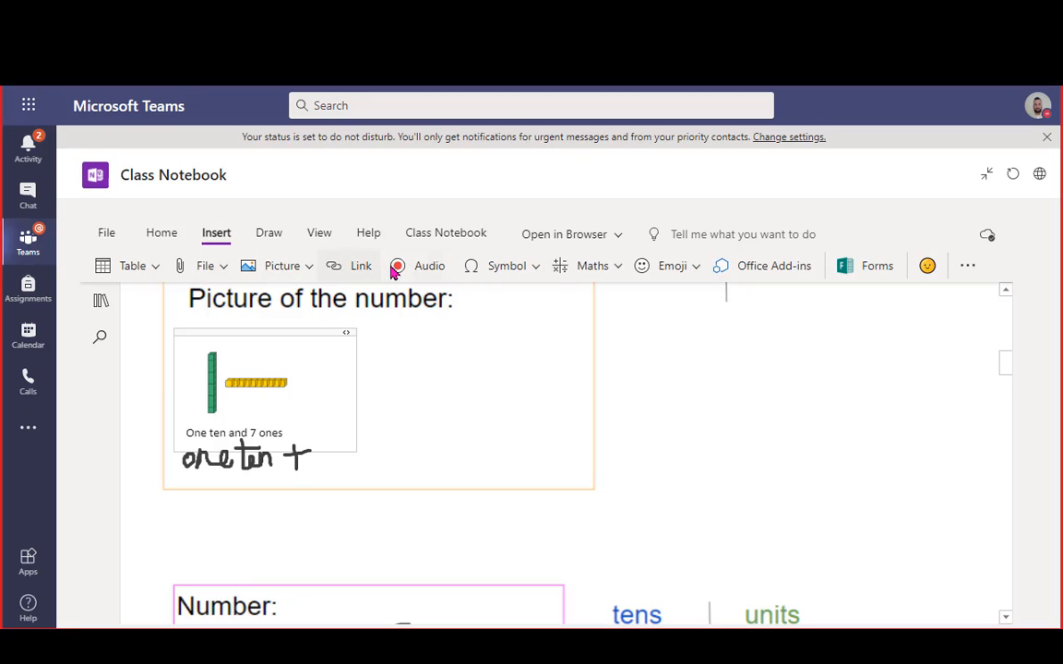
Record an audio explanation into the picture box and underline the handwritten 'one ten'
click(419, 269)
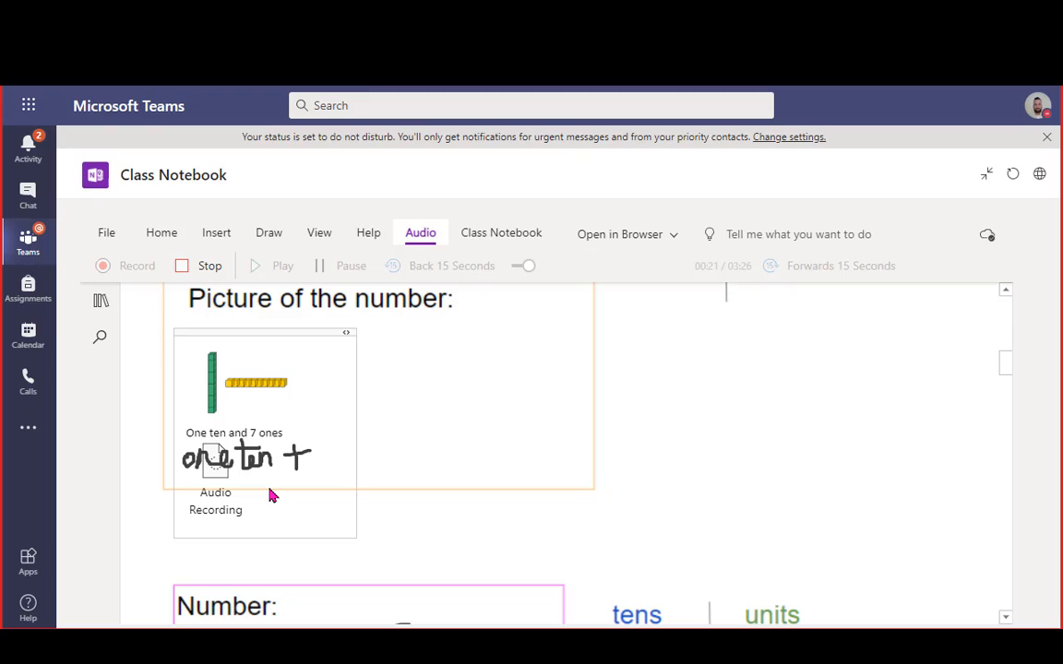
click(185, 267)
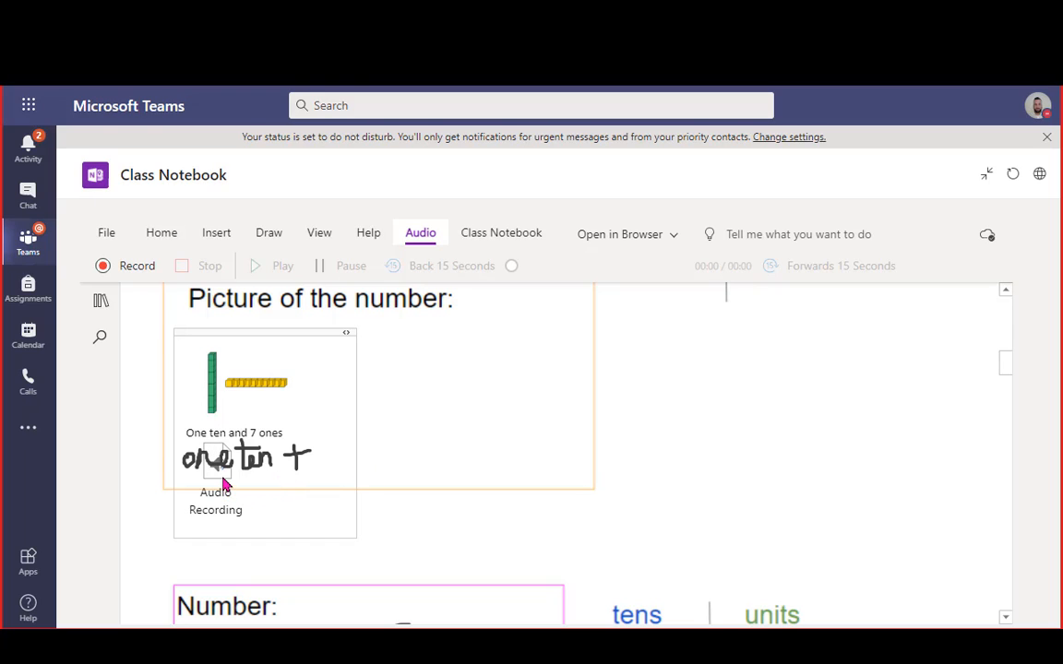
drag(215, 476, 273, 481)
click(216, 232)
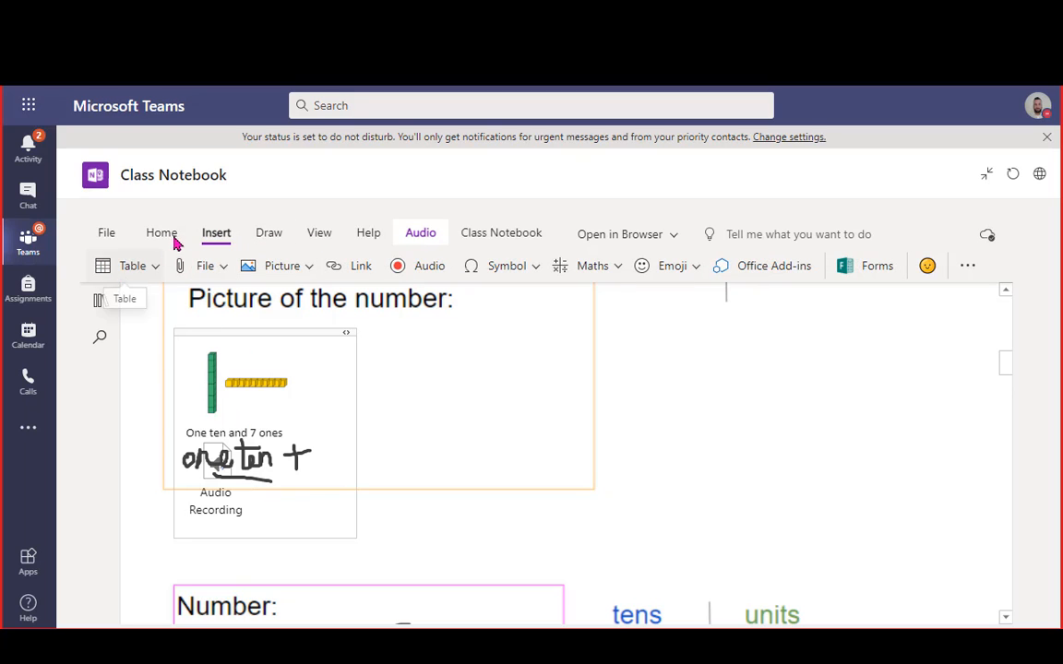
Select and deselect the audio recording and background template picture on the page
click(267, 234)
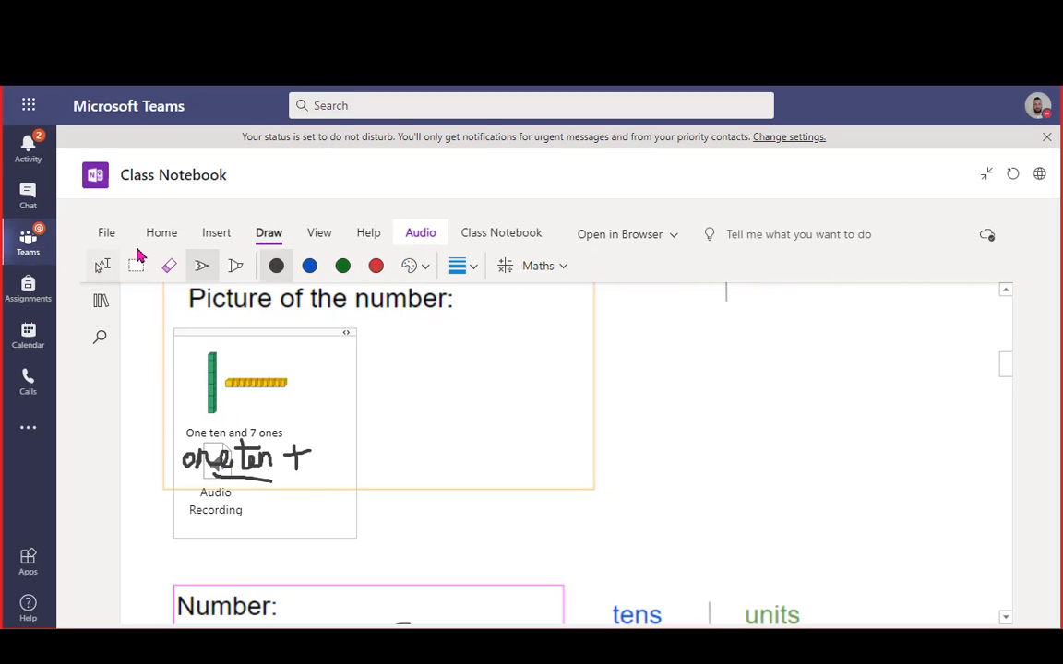
click(164, 233)
click(236, 481)
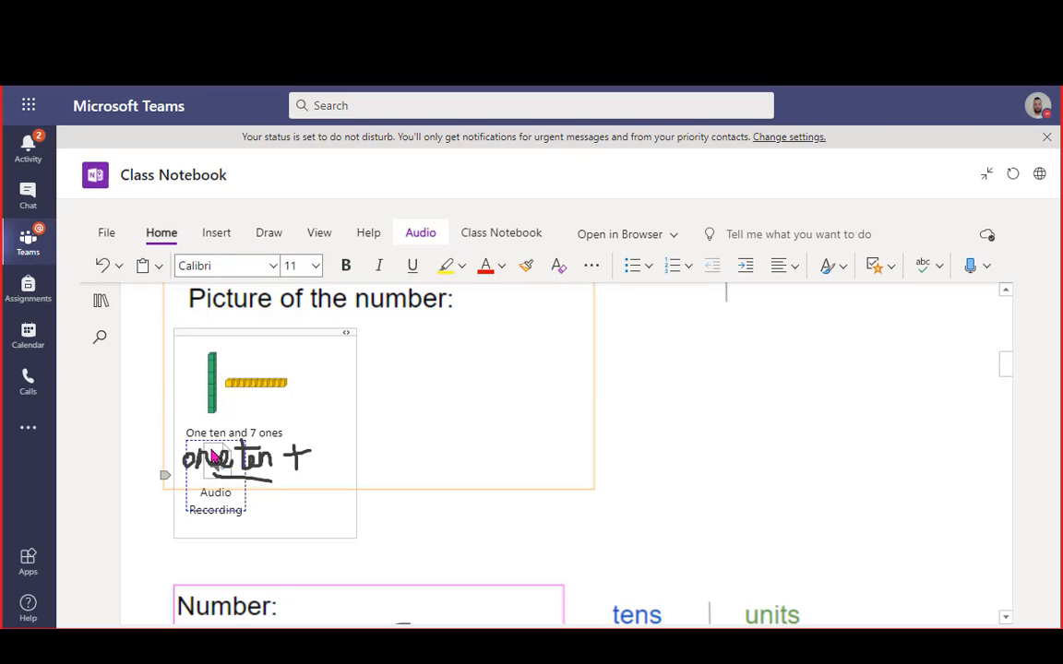
click(214, 457)
scroll(214, 456, down, 1)
click(427, 407)
scroll(427, 407, up, 3)
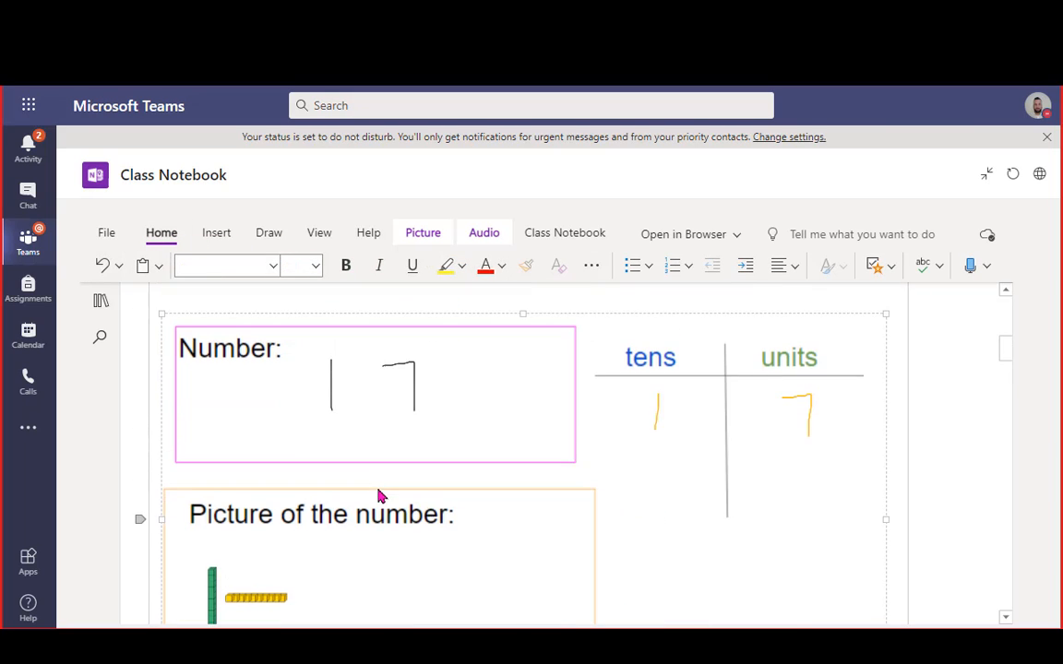
scroll(380, 496, down, 3)
click(225, 507)
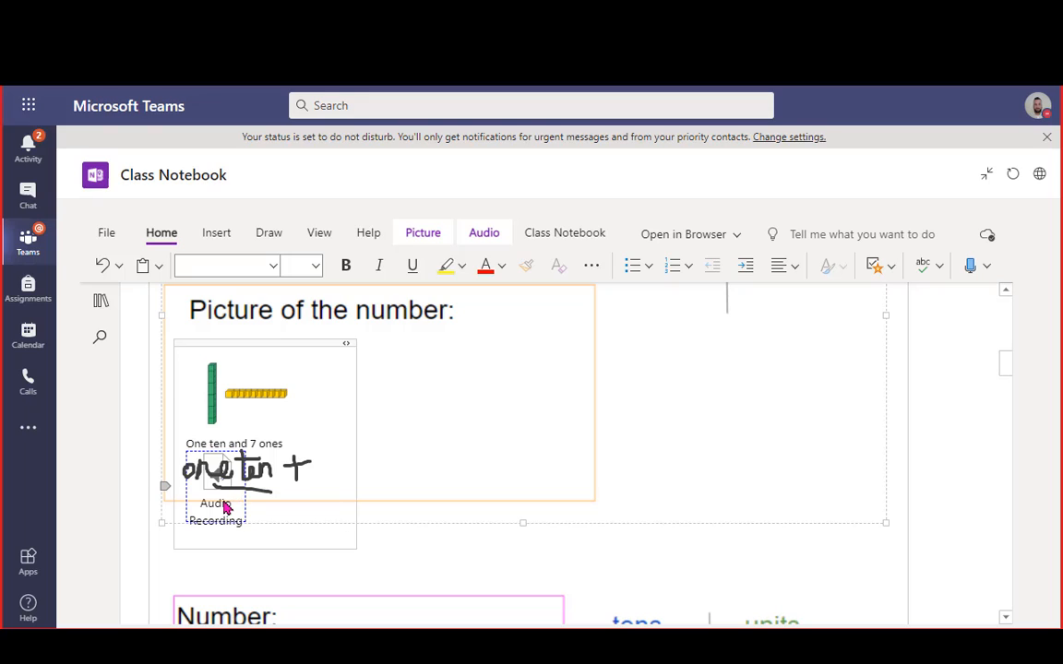
click(255, 469)
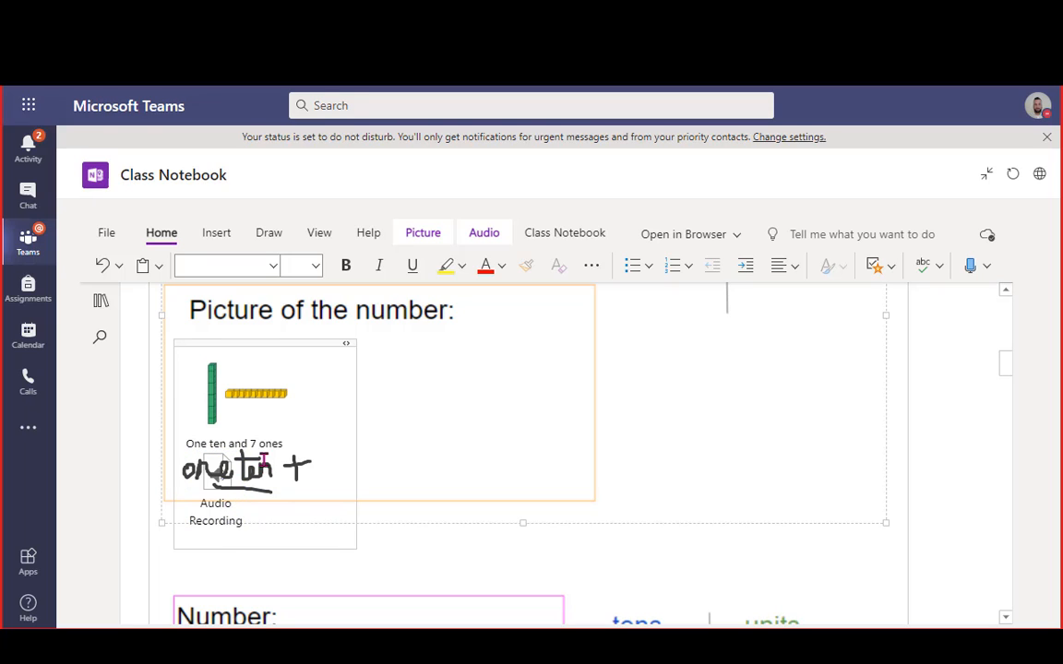
Start an empty note container on blank space right of the 17 picture section
click(217, 234)
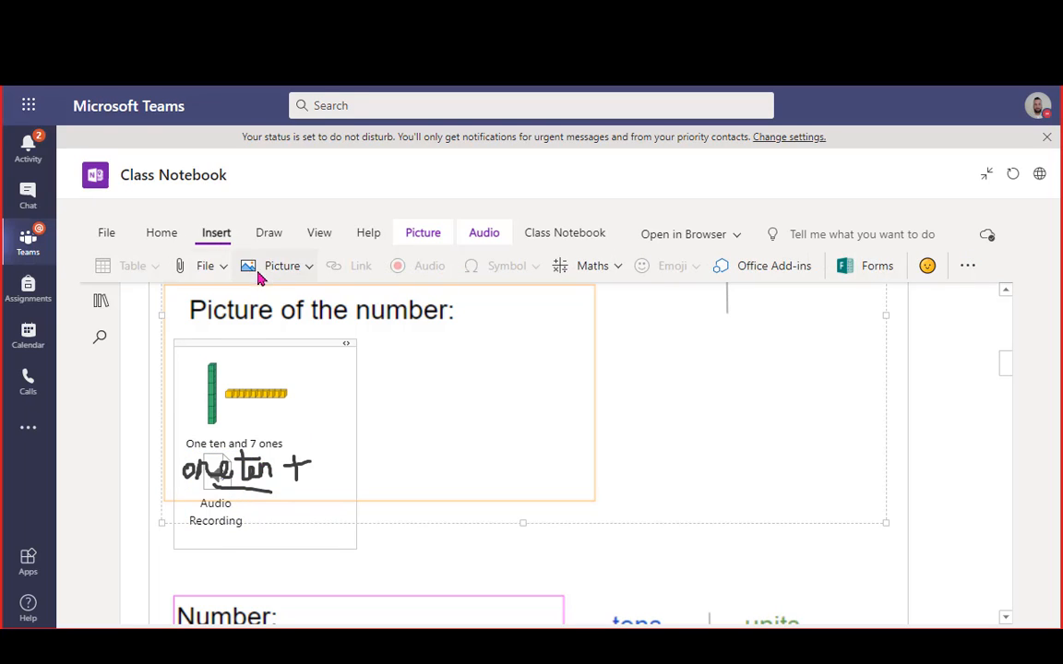
click(306, 404)
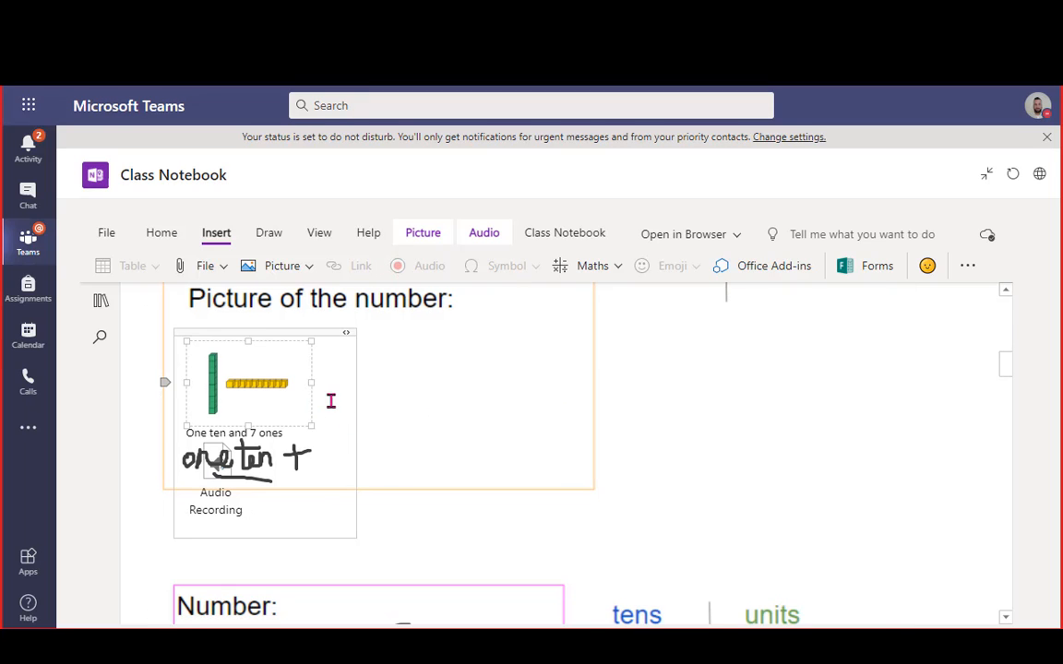
scroll(461, 408, up, 2)
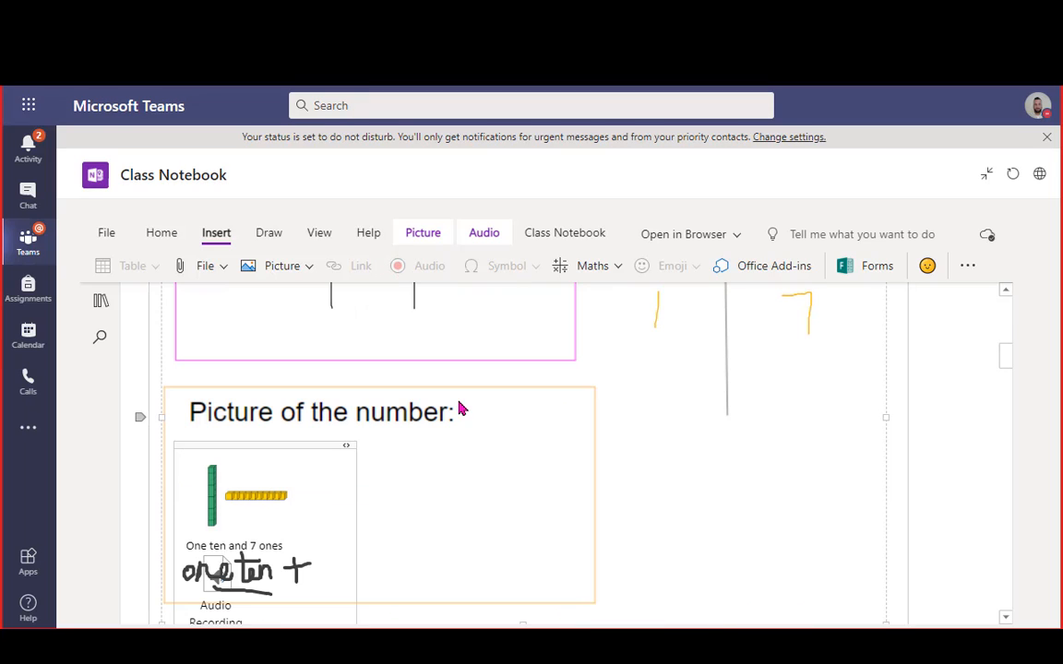
click(657, 480)
click(657, 479)
Record a second audio clip into the new note box beside the 17 picture section
click(673, 479)
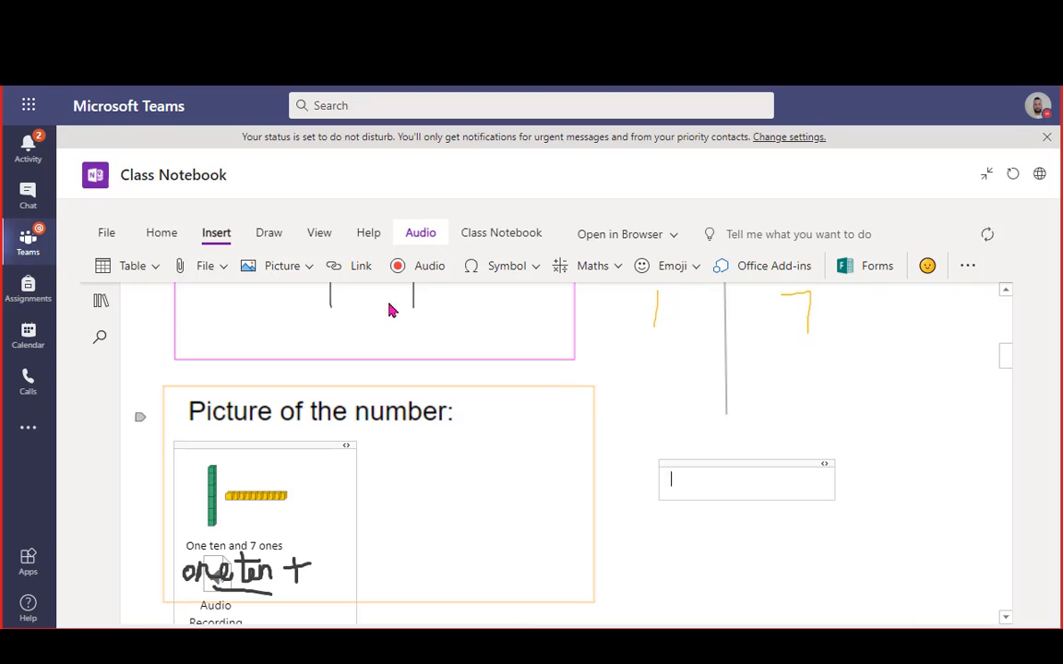
click(400, 265)
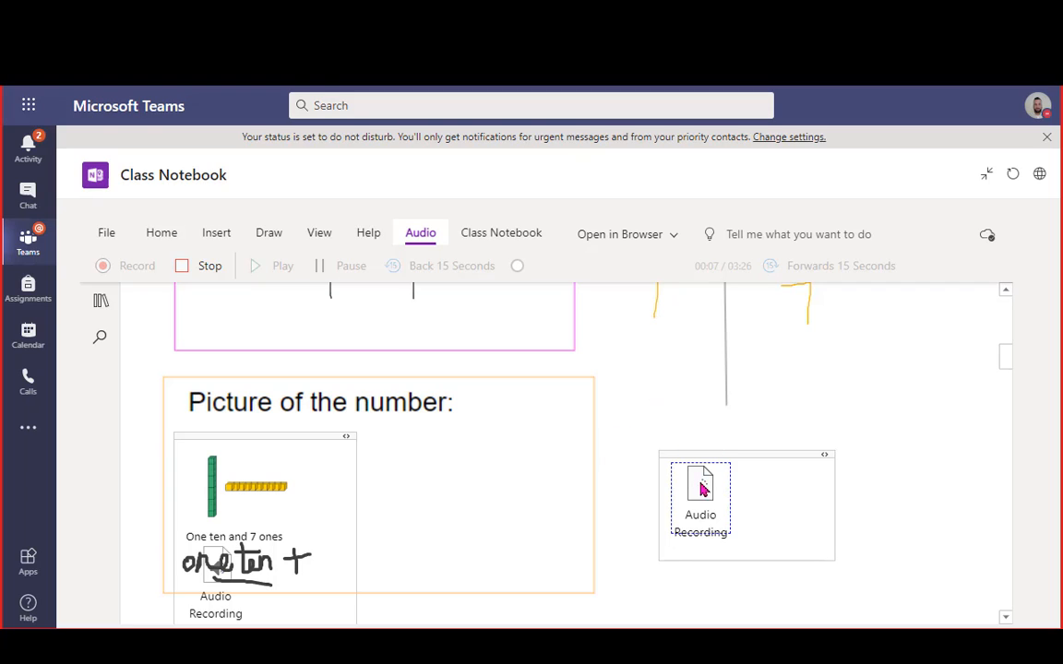
click(188, 271)
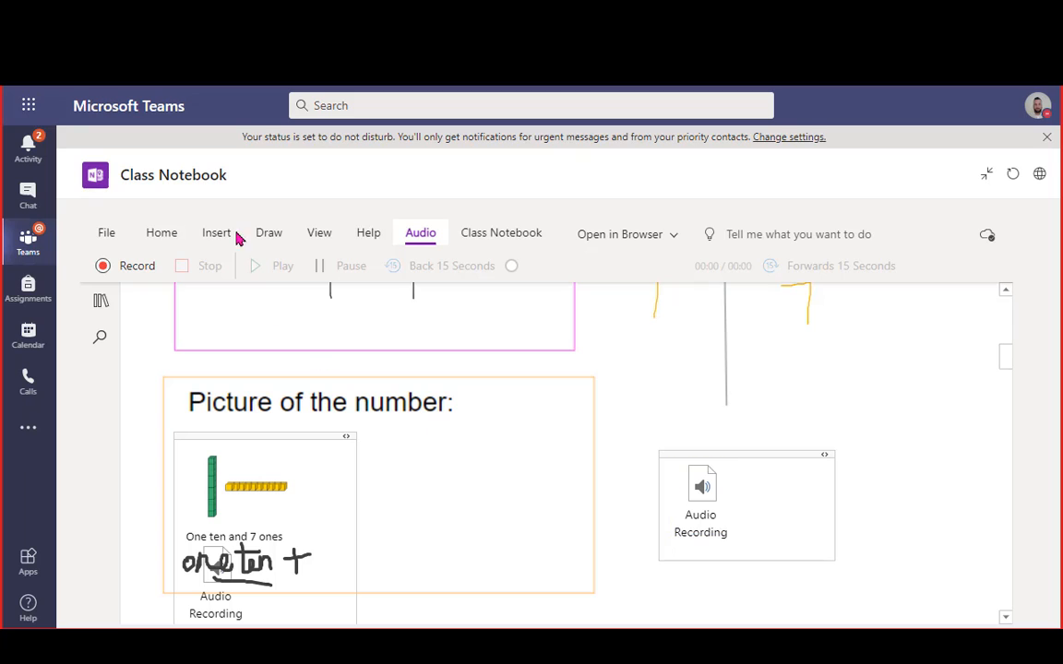
scroll(426, 453, up, 3)
scroll(426, 453, up, 5)
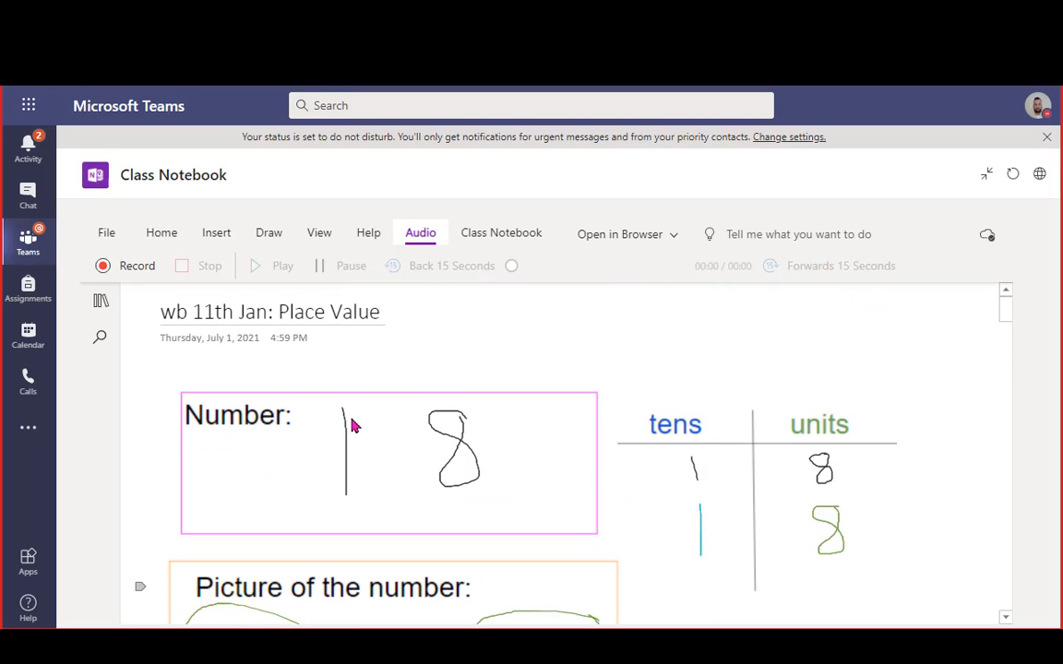
scroll(498, 465, down, 8)
scroll(499, 465, down, 8)
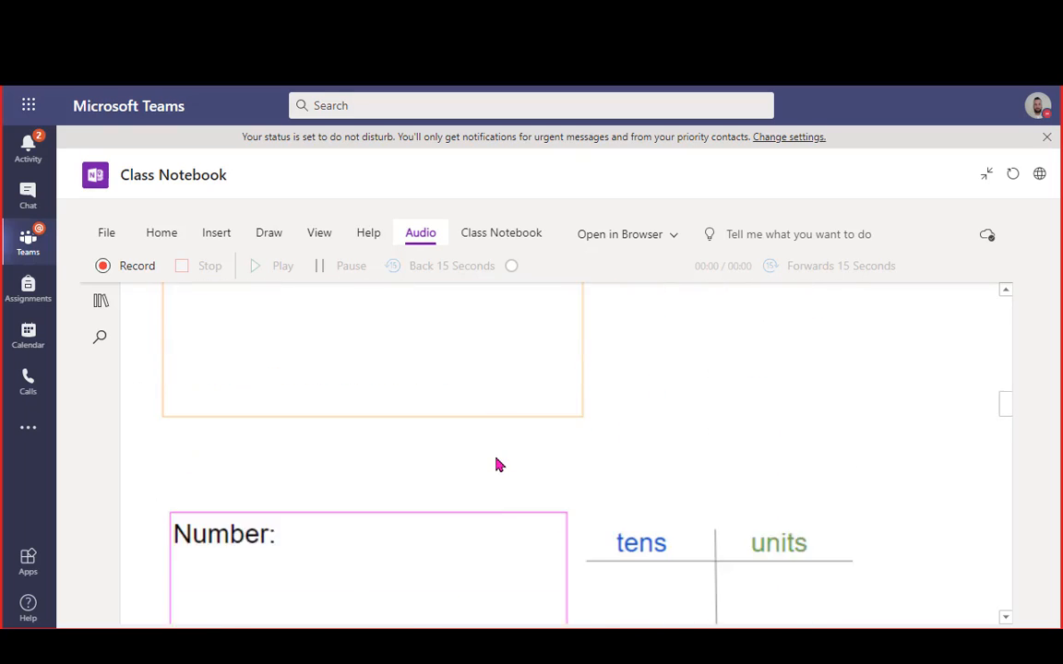
click(405, 400)
scroll(638, 486, up, 15)
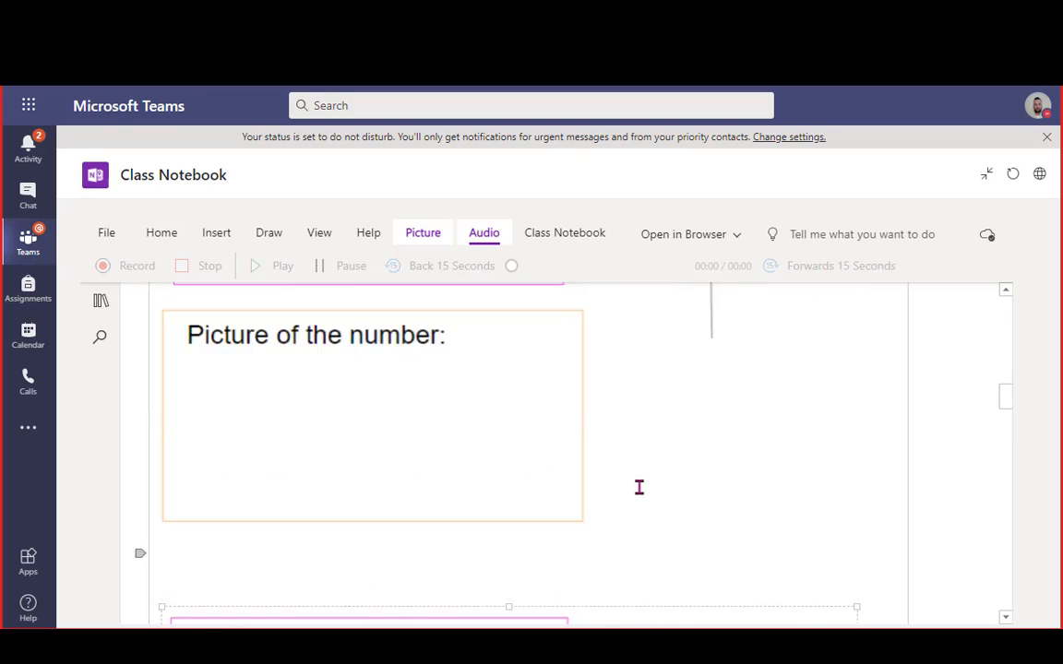
scroll(600, 480, up, 1)
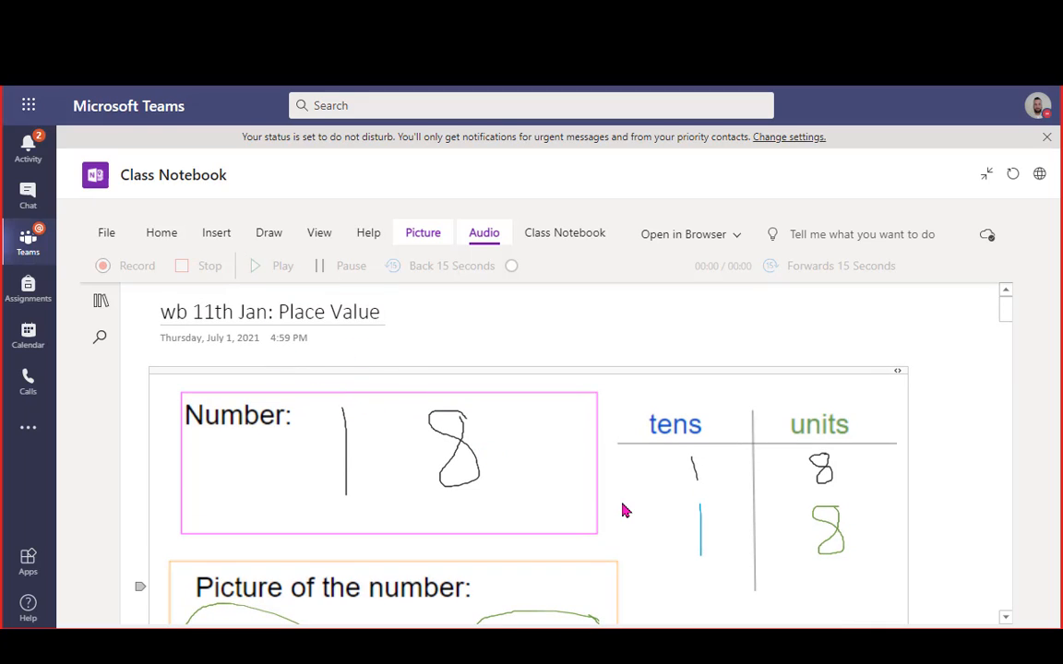
click(268, 237)
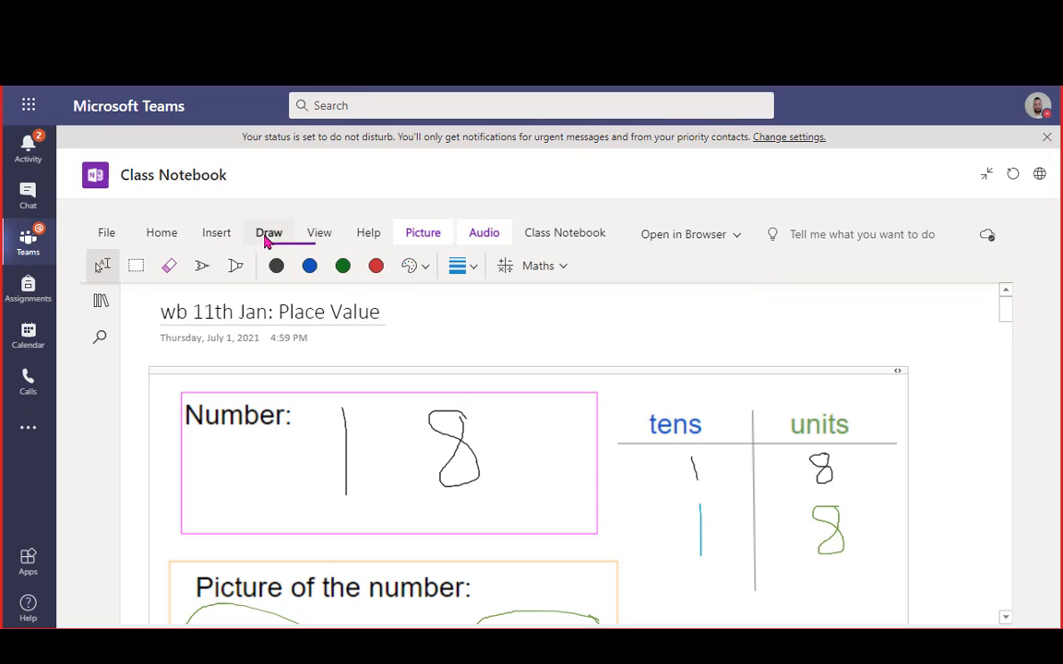
click(162, 235)
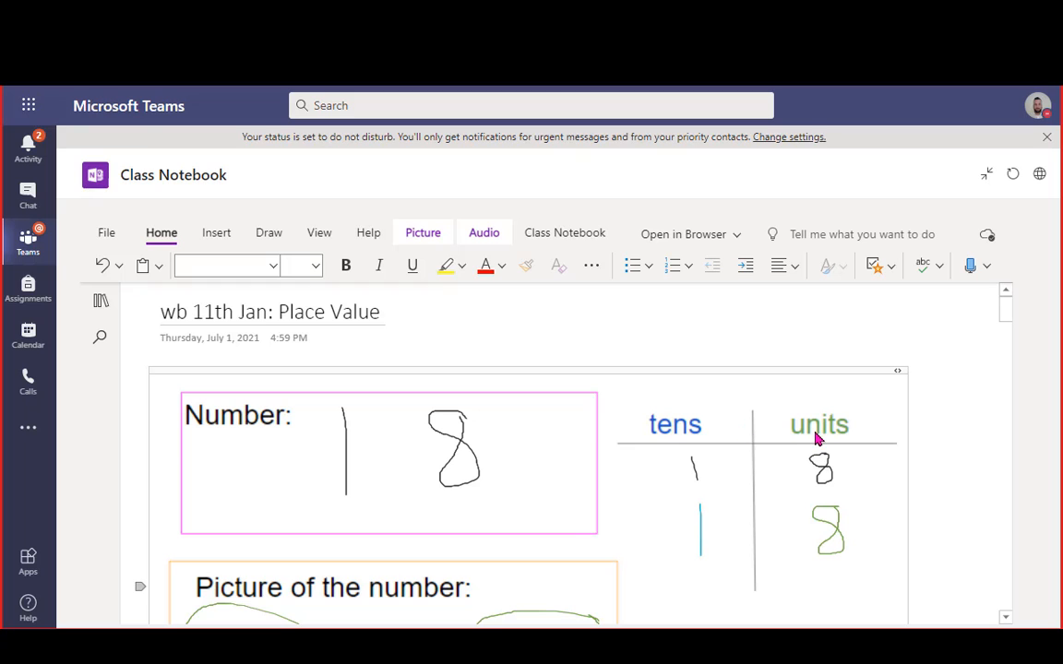
scroll(489, 491, down, 2)
scroll(332, 427, down, 4)
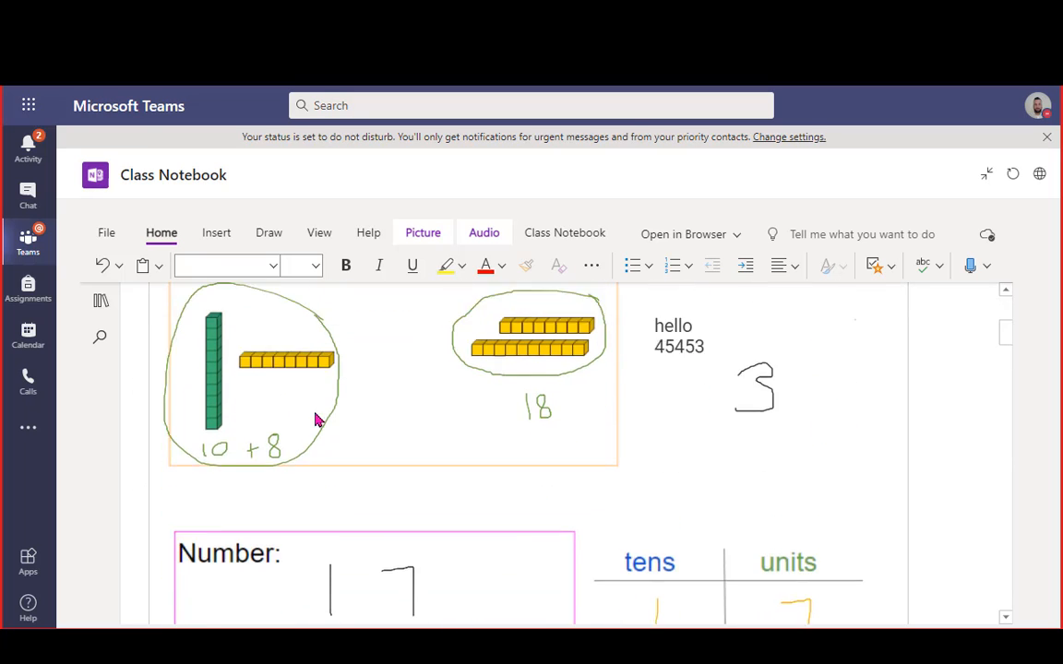
scroll(316, 417, up, 1)
scroll(332, 511, down, 6)
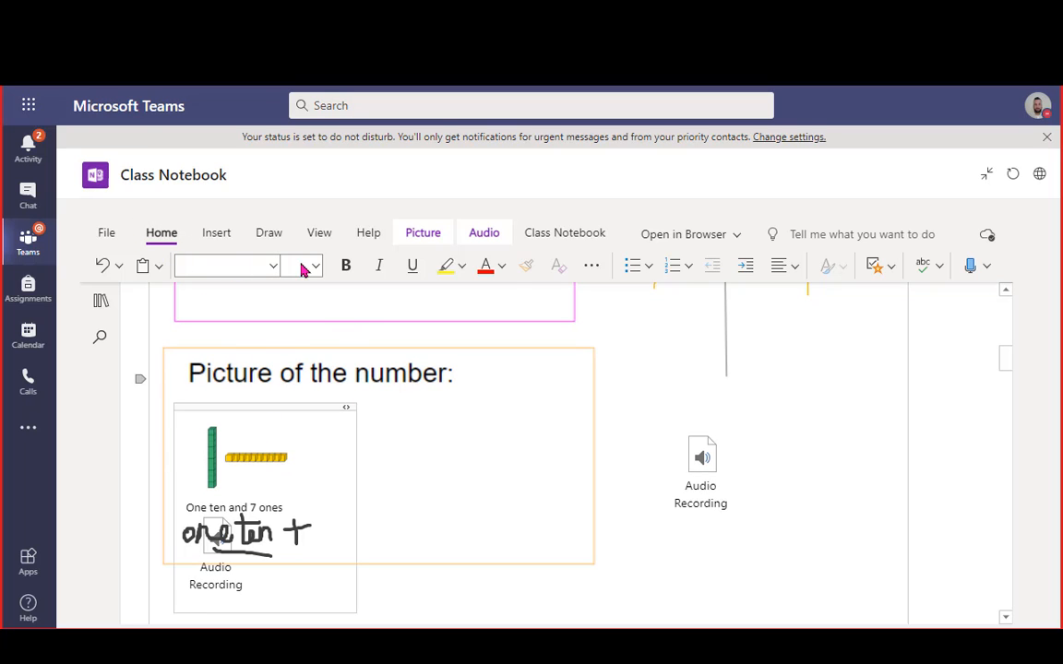
scroll(627, 466, up, 4)
scroll(628, 465, up, 6)
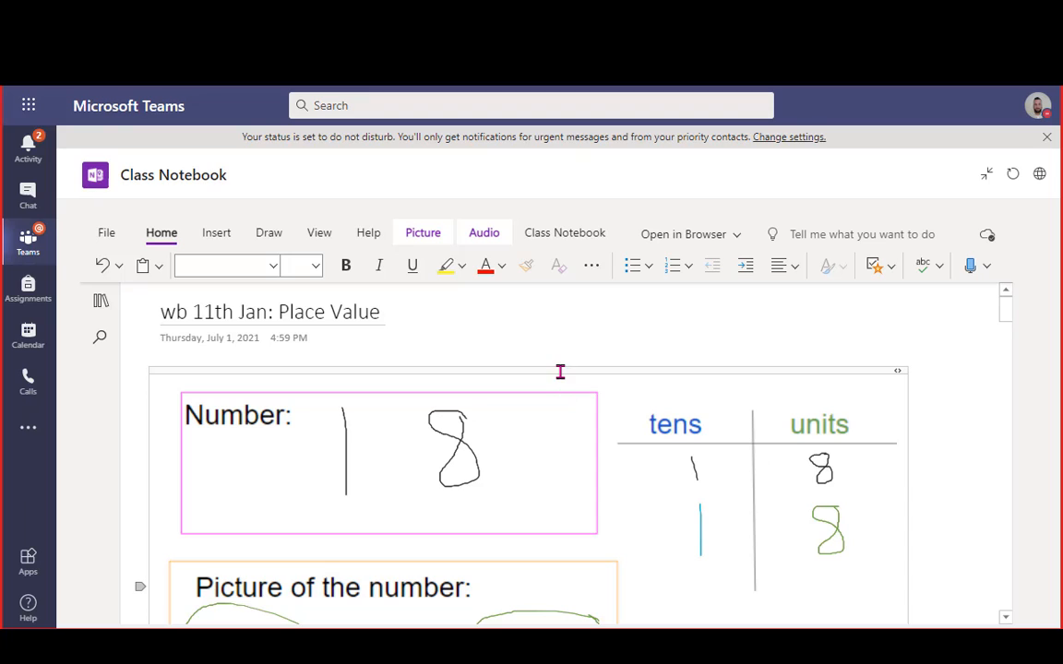
click(974, 269)
click(972, 270)
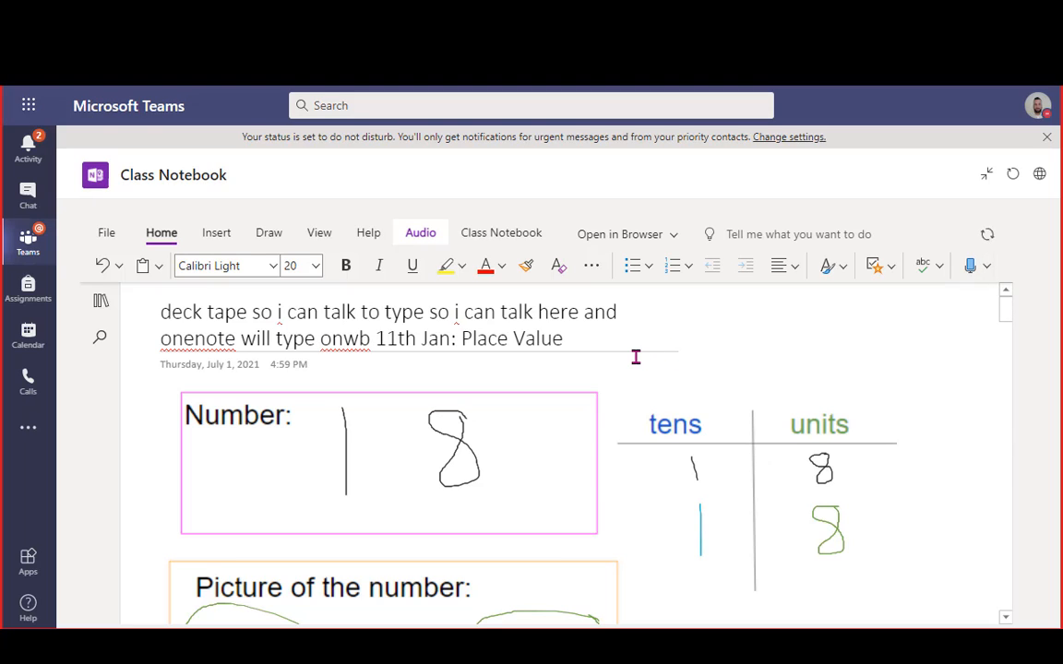
drag(347, 339, 81, 301)
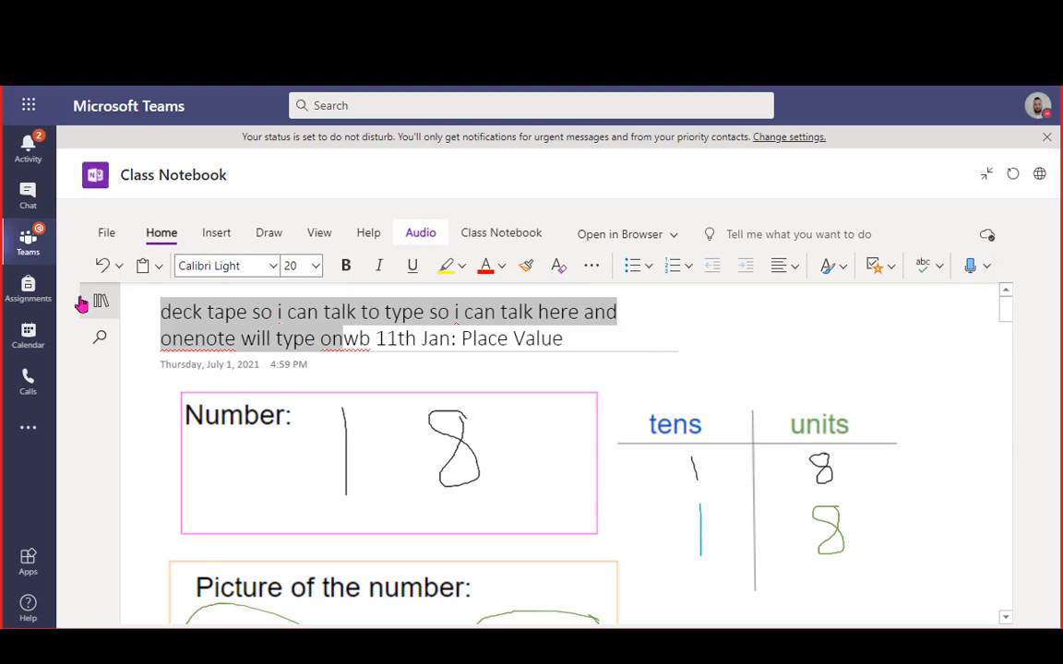
key(BackSpace)
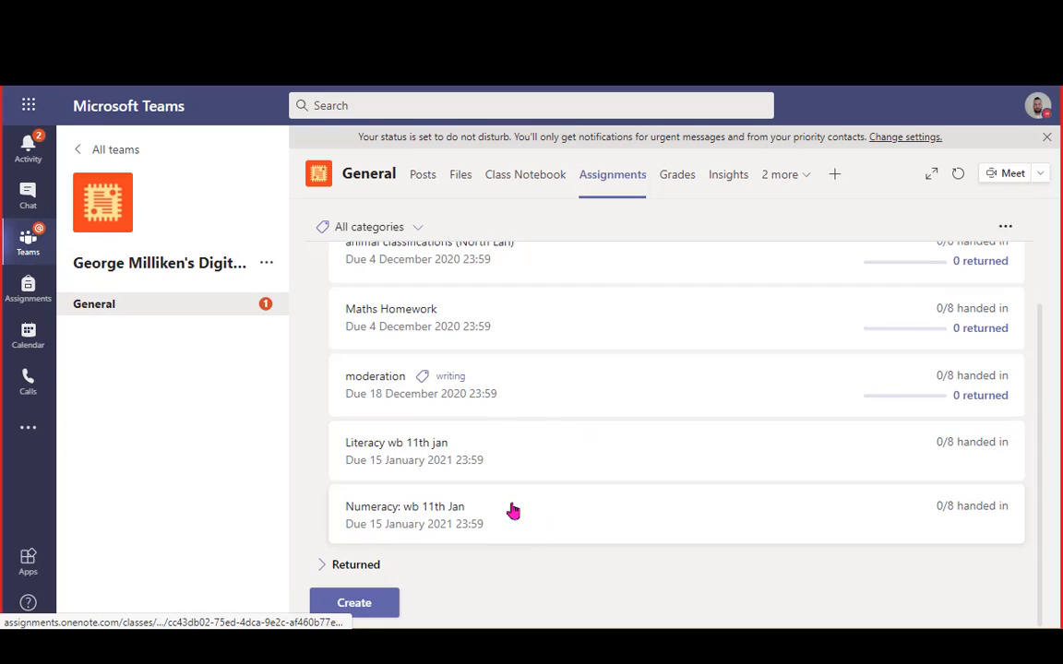
Open the Numeracy: wb 11th Jan assignment and preview it in Student view
click(510, 510)
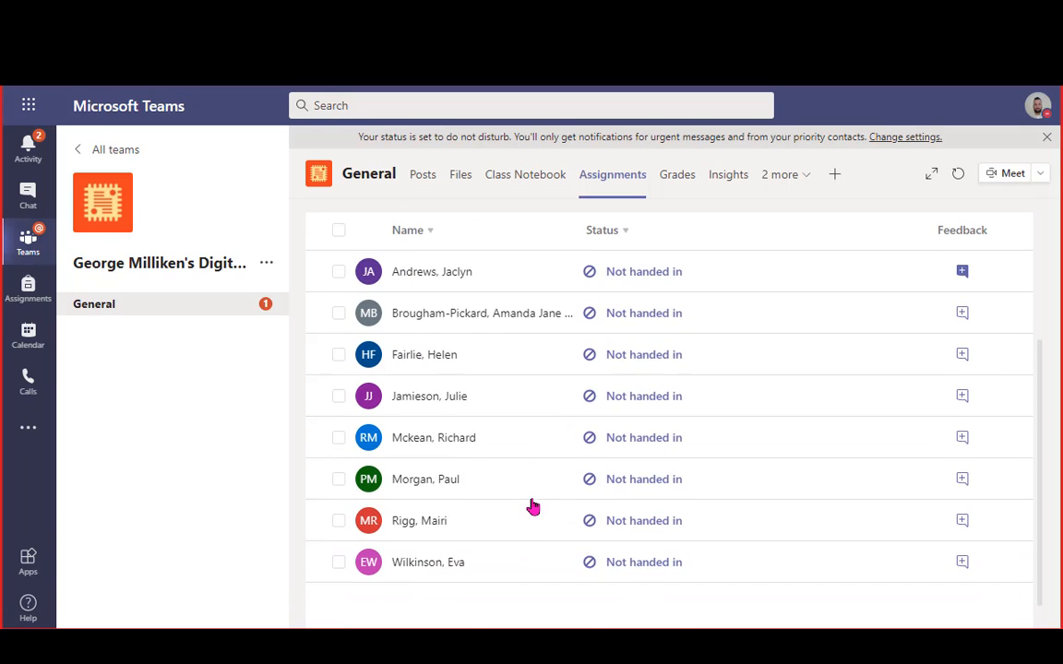
scroll(531, 506, down, 1)
scroll(752, 417, up, 2)
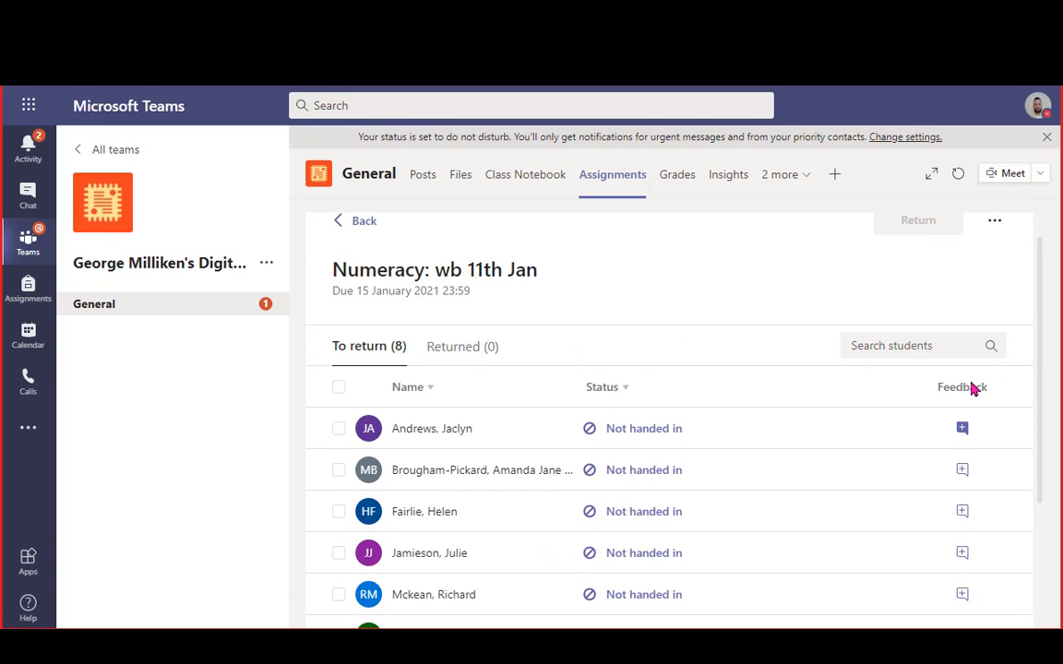
scroll(959, 351, up, 1)
click(992, 257)
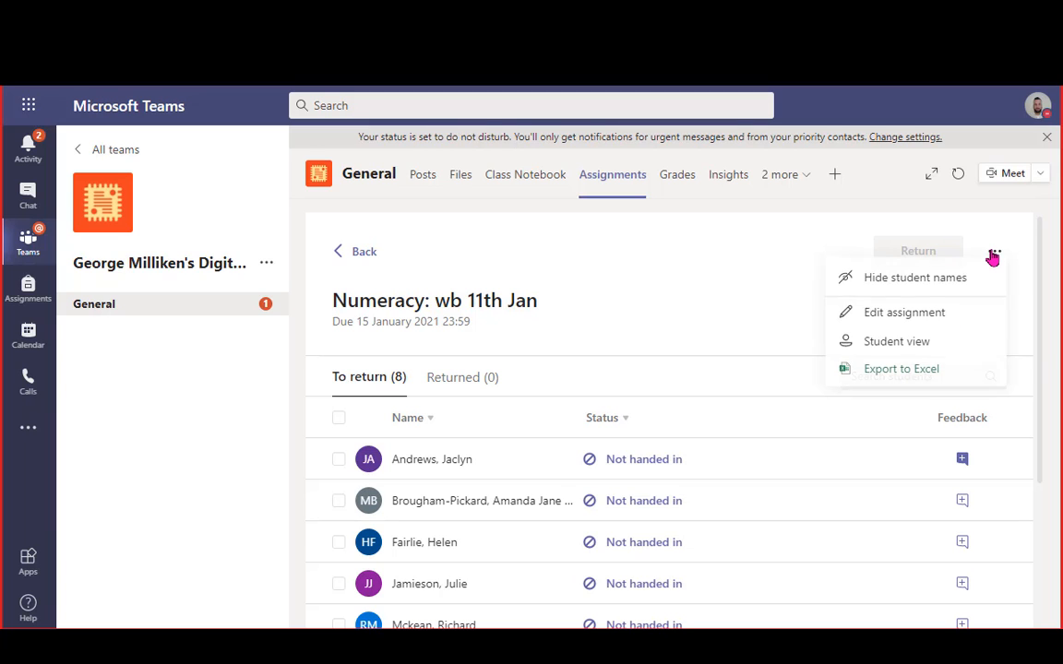
click(886, 349)
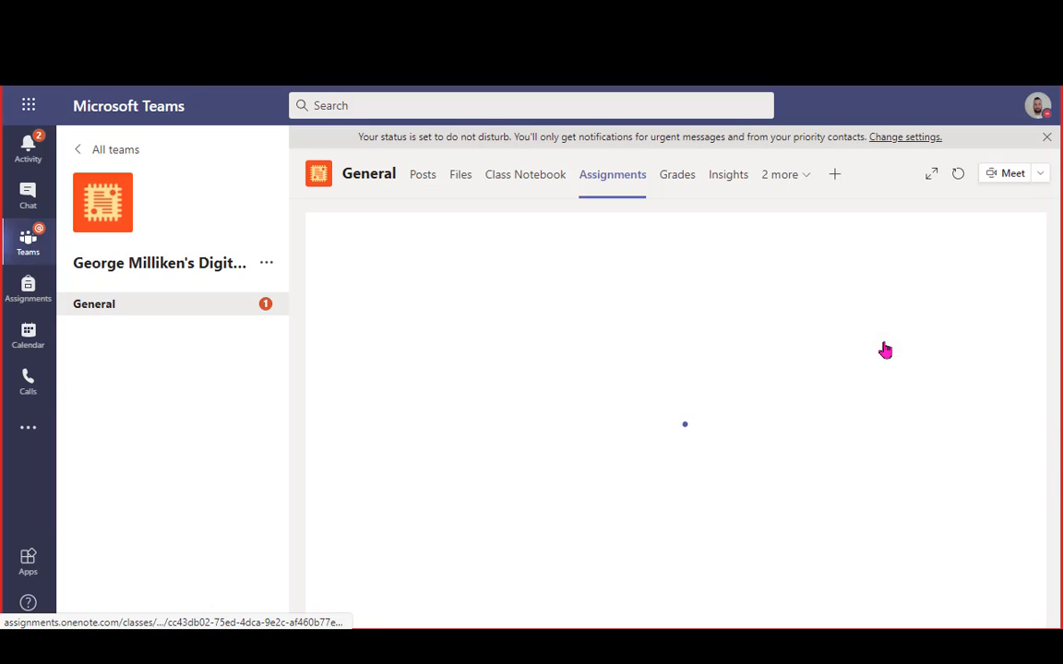
scroll(465, 403, down, 5)
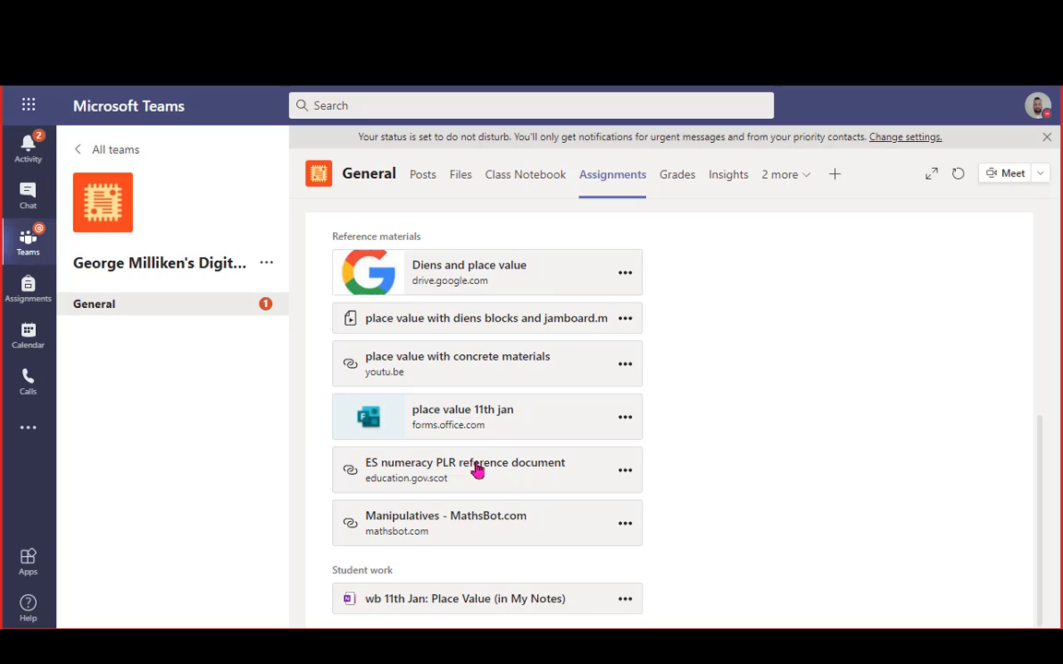
Open the place value 11th jan quiz from the assignment
click(462, 411)
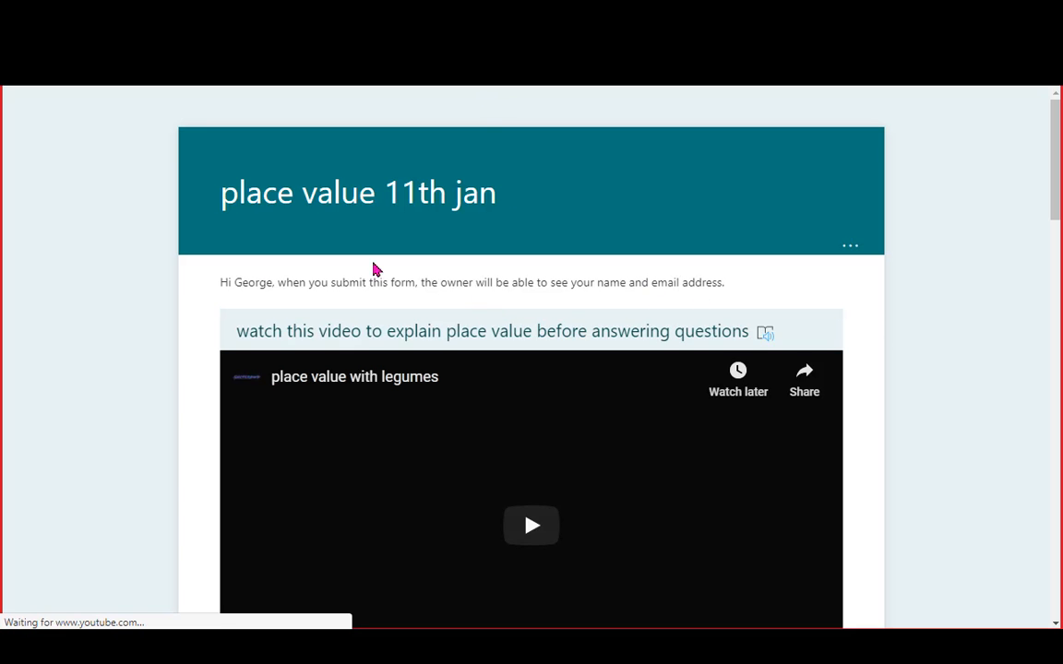
scroll(531, 396, down, 2)
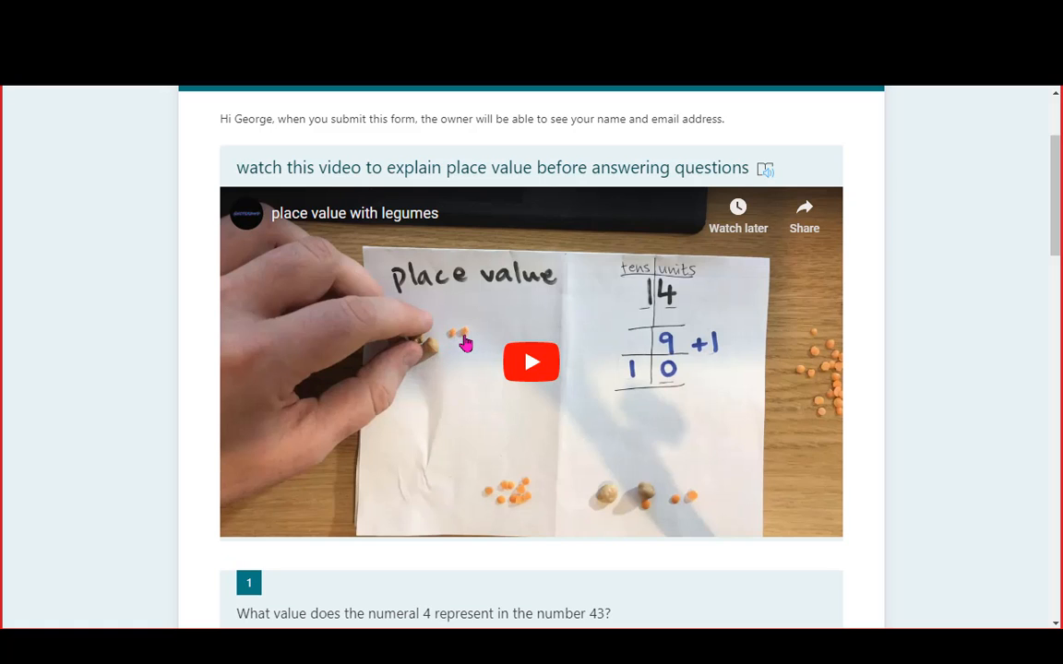
scroll(465, 345, down, 4)
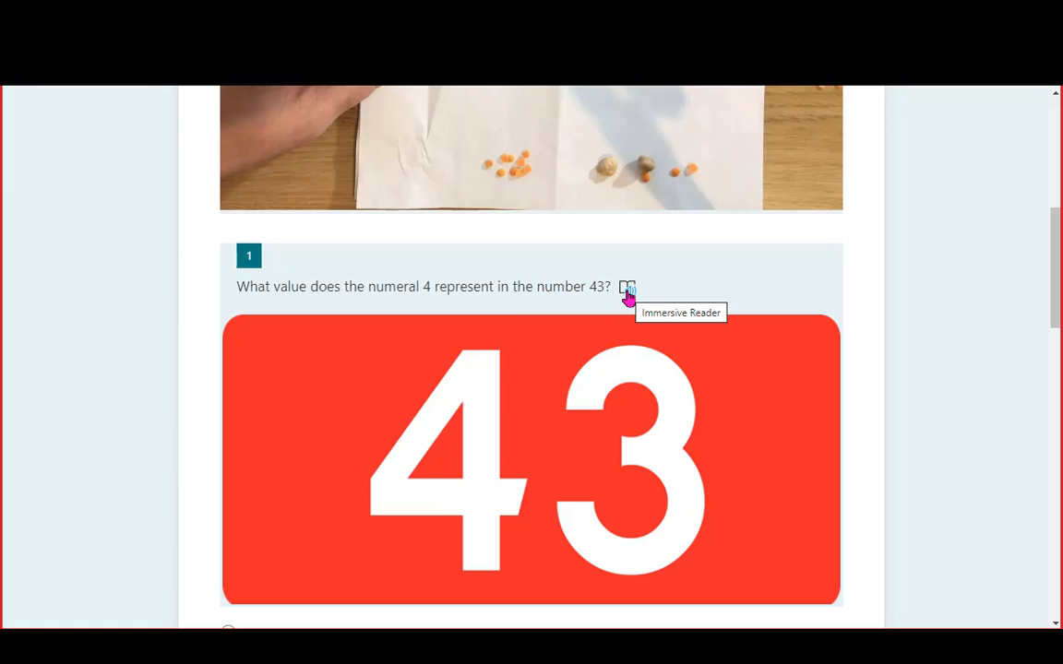
scroll(521, 330, down, 3)
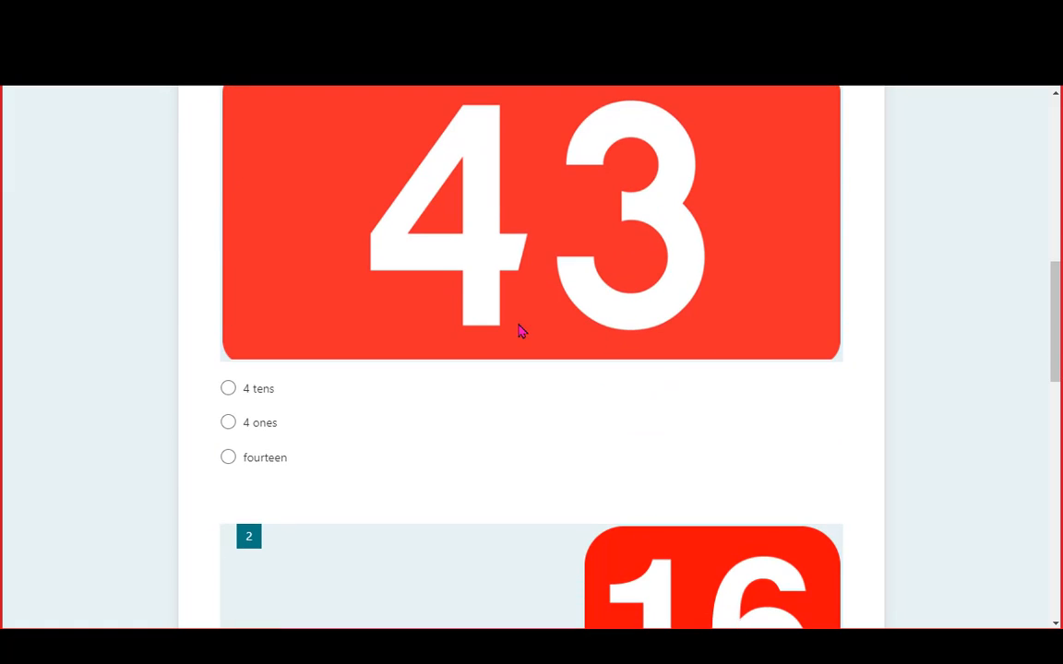
Answer 4 tens for question 1, 1 ten for question 2, and 24 for the Dienes blocks question
click(228, 388)
scroll(344, 398, down, 6)
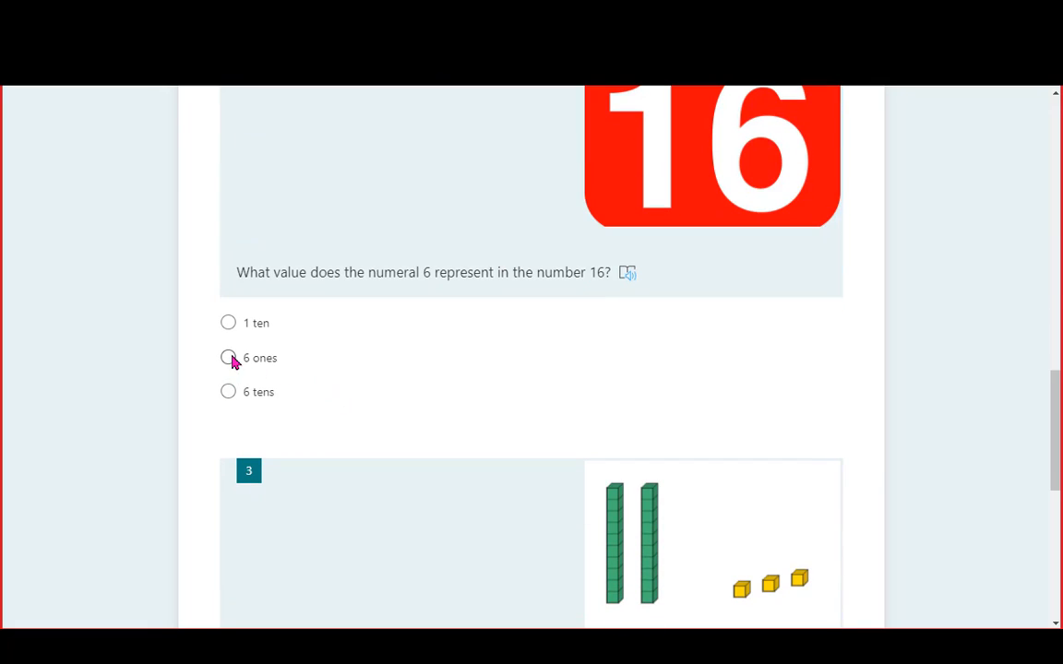
click(227, 323)
scroll(302, 318, up, 1)
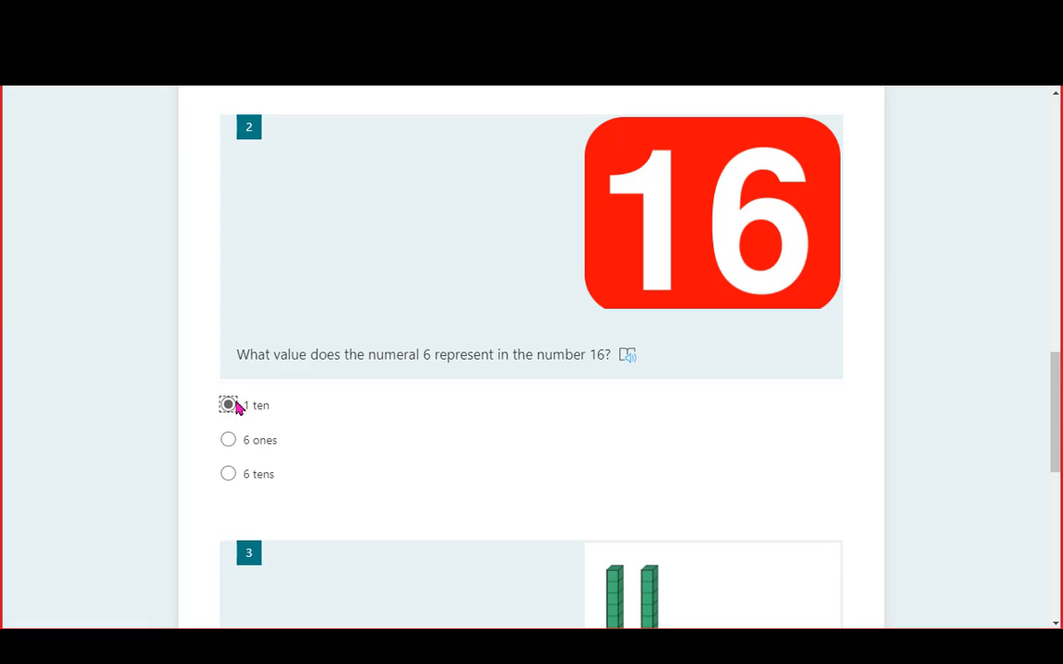
scroll(699, 400, down, 2)
scroll(699, 401, down, 2)
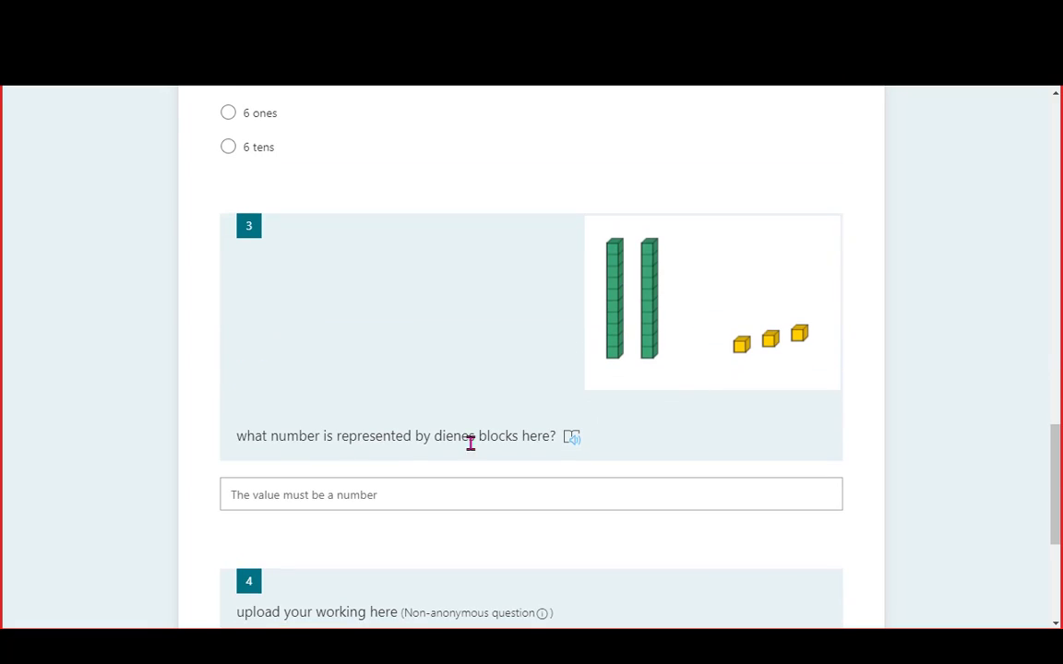
click(425, 502)
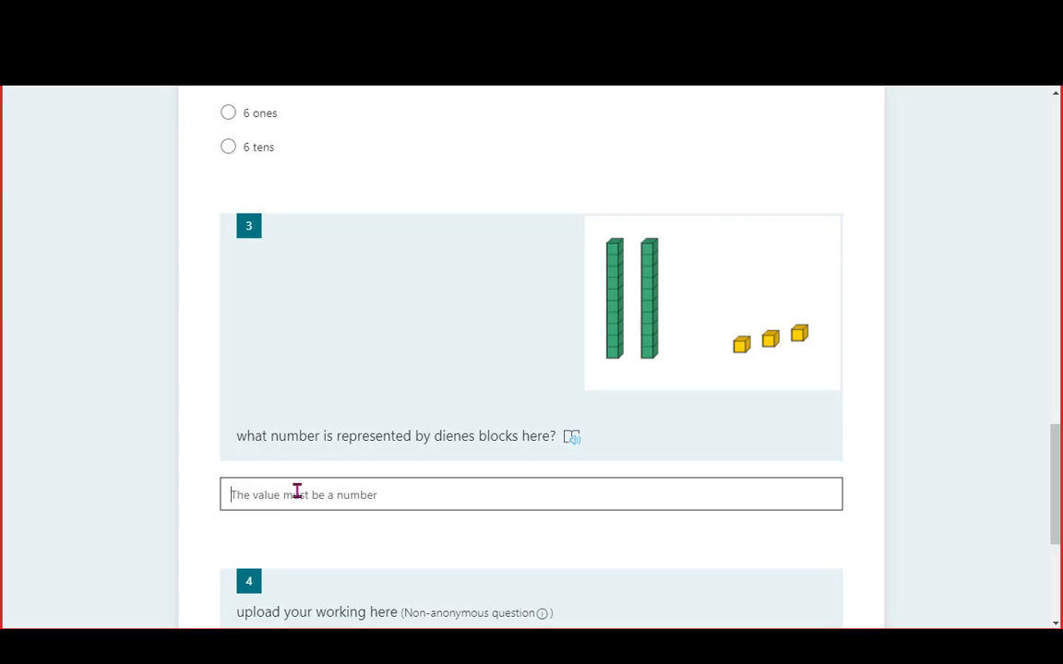
text(24)
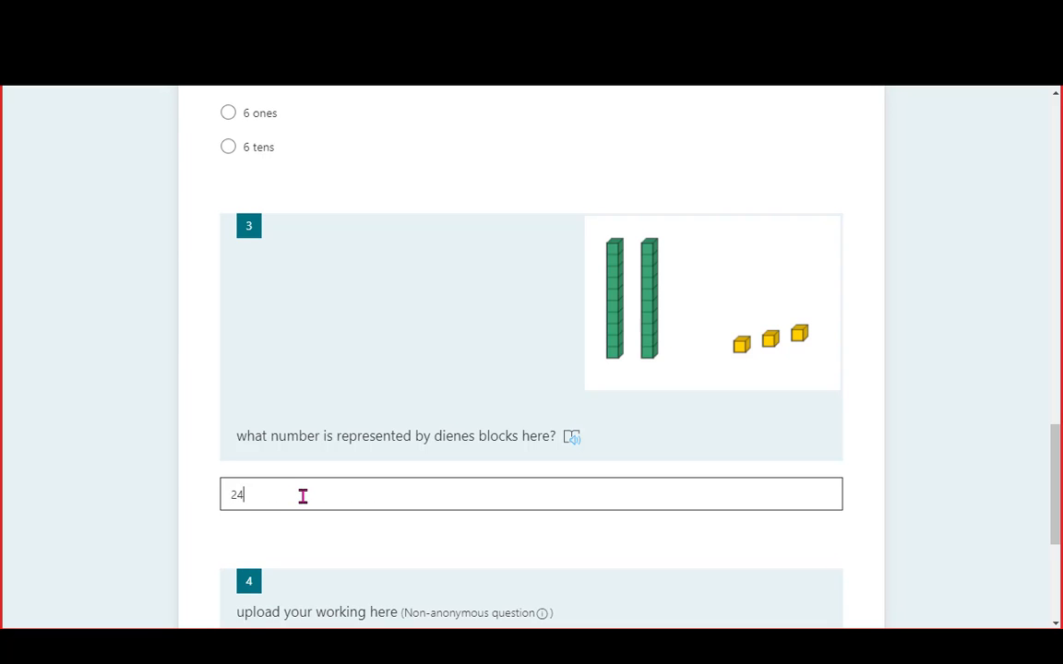
scroll(503, 505, down, 3)
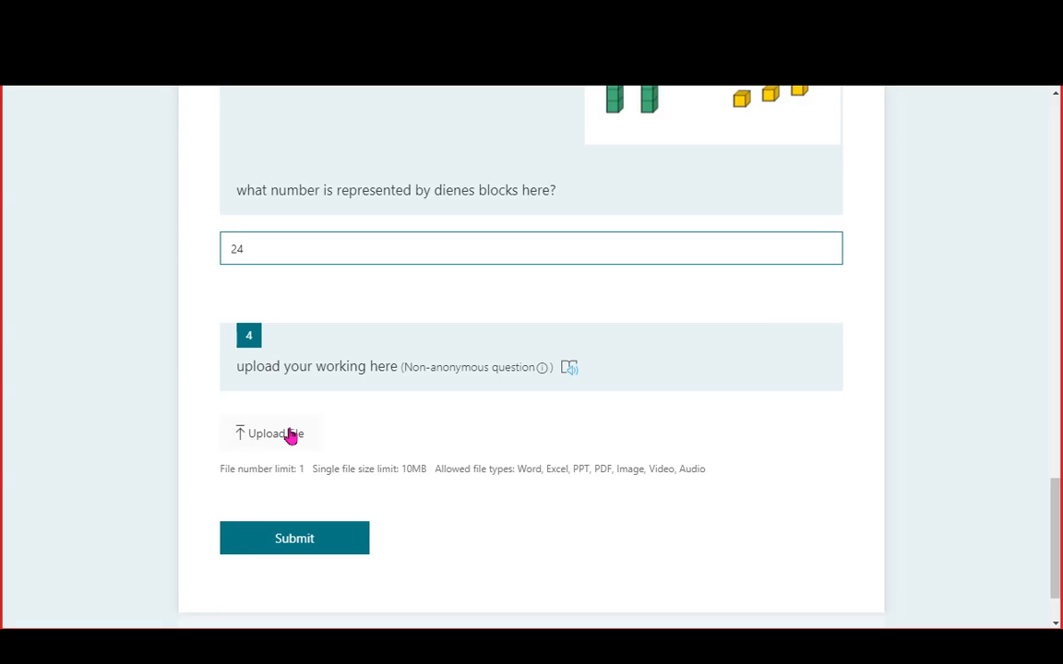
Submit the quiz without uploading a working file and view the 33% score
click(289, 436)
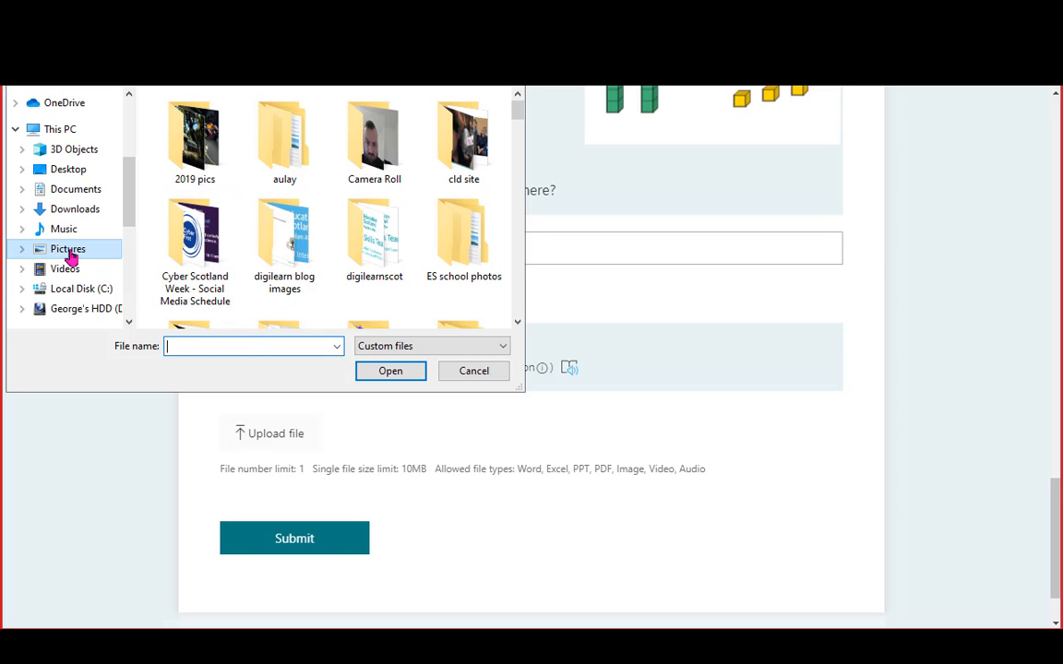
click(474, 371)
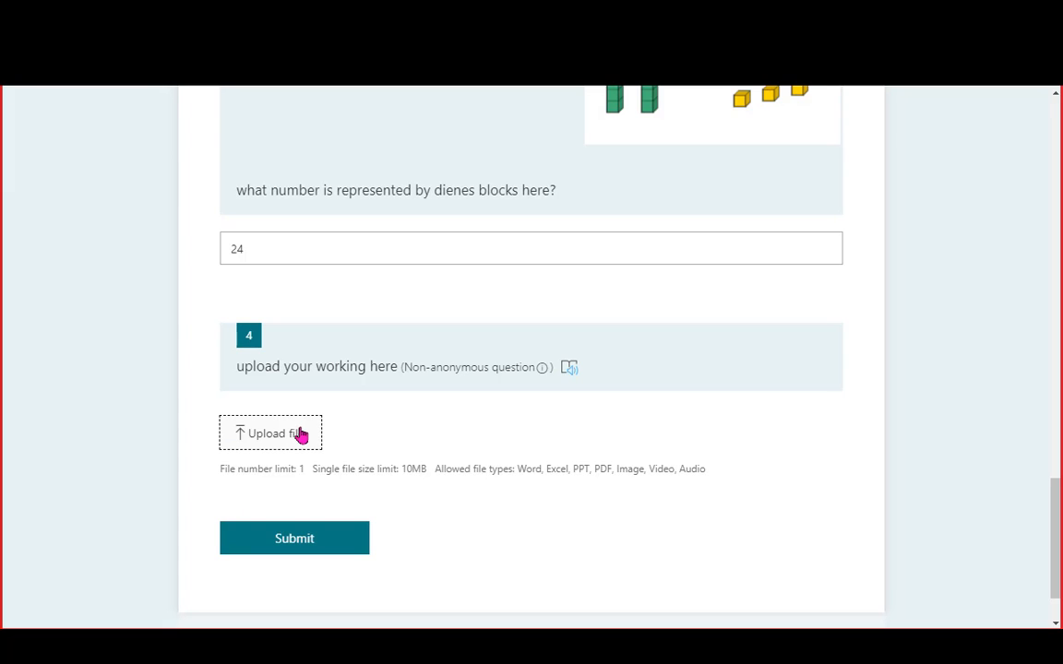
click(334, 547)
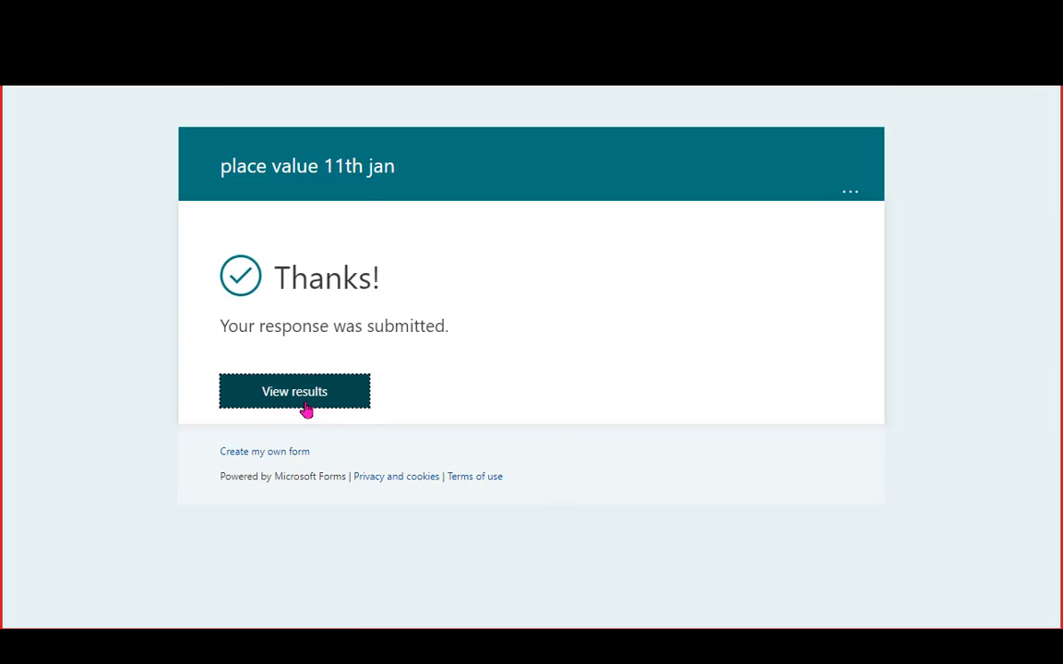
click(307, 402)
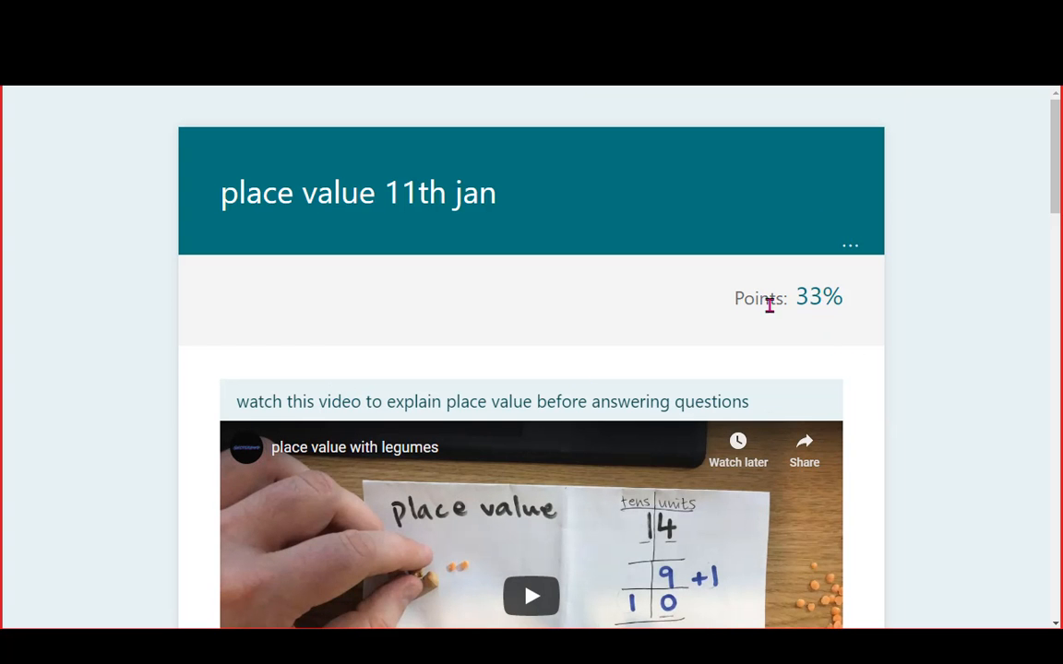
Scroll through the 33% quiz results to see each question's correct answer and feedback
scroll(866, 356, down, 3)
scroll(866, 356, down, 1)
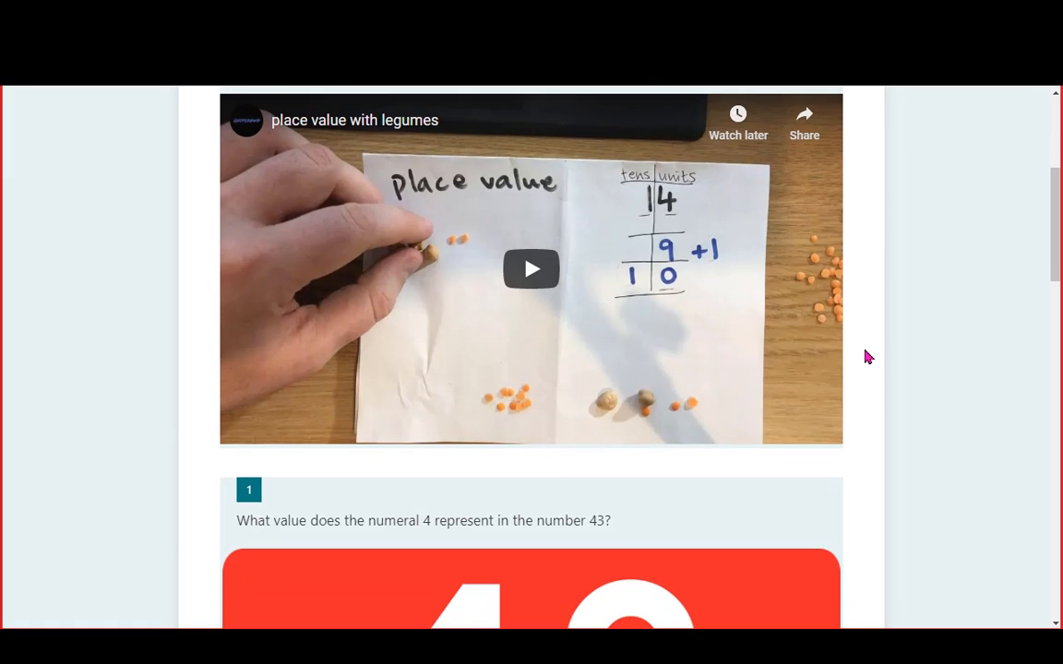
scroll(866, 356, down, 5)
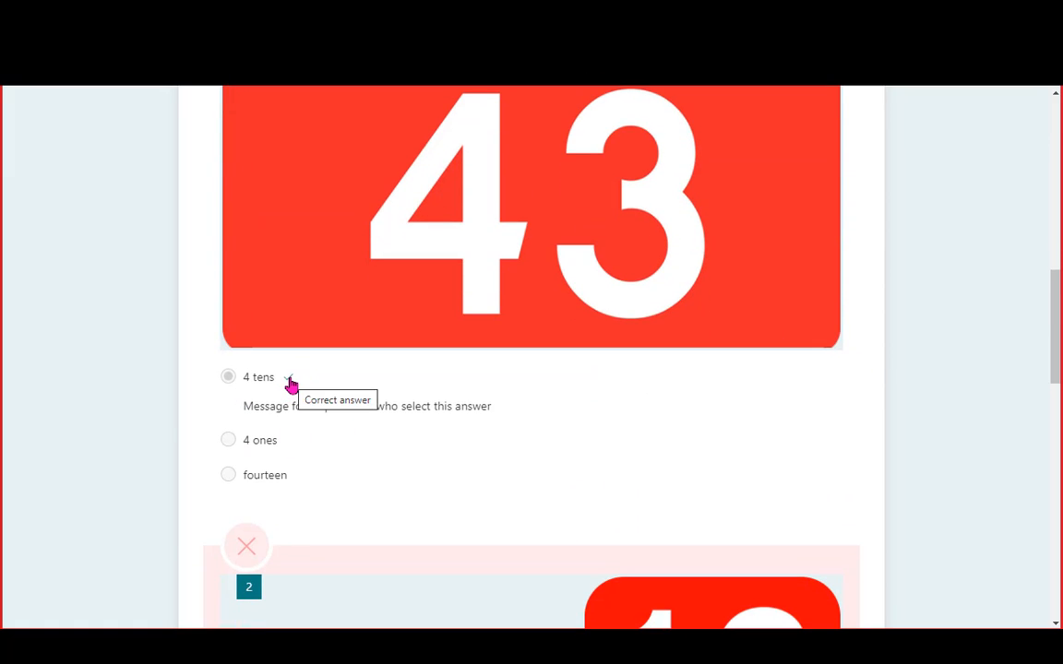
scroll(349, 401, down, 1)
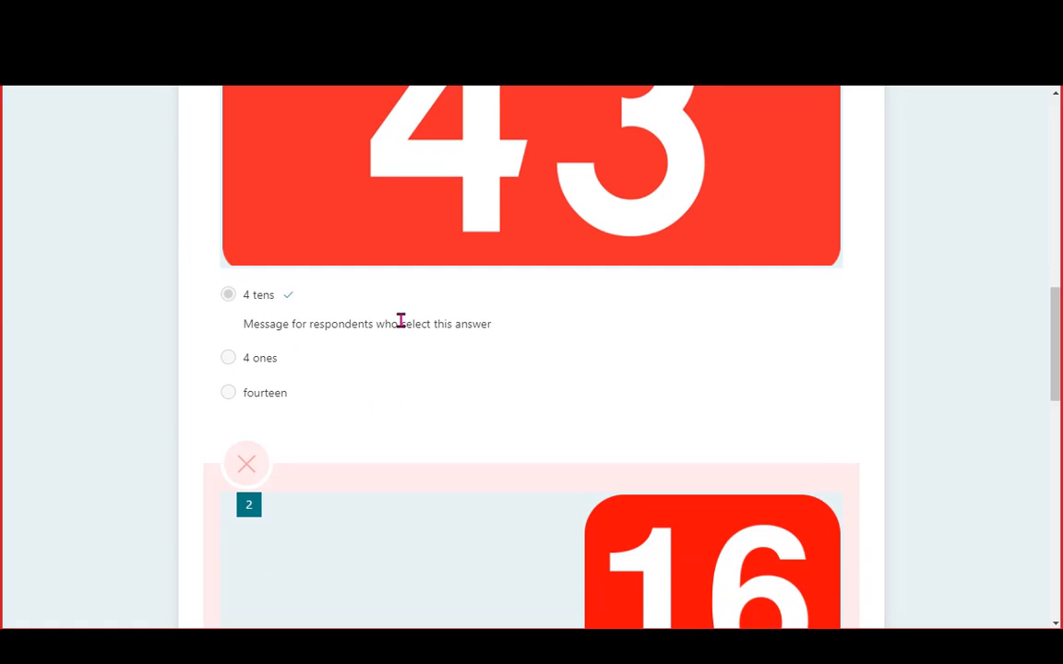
scroll(517, 325, down, 3)
scroll(489, 359, down, 3)
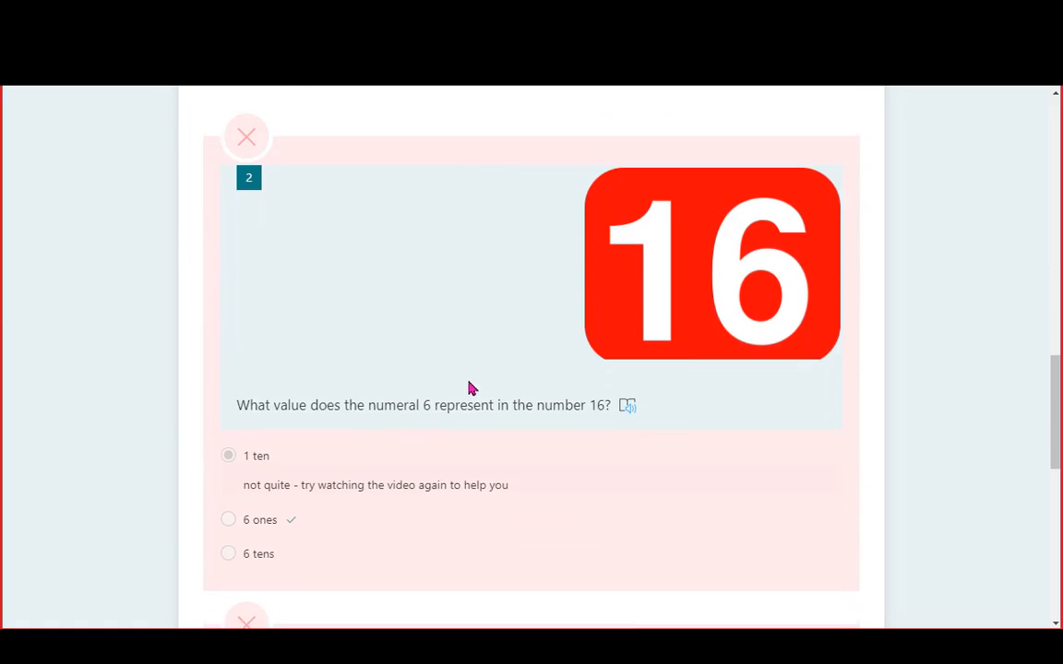
scroll(346, 318, up, 2)
Inspect question 2's marked result and feedback message, then scroll back up to question 1
click(266, 485)
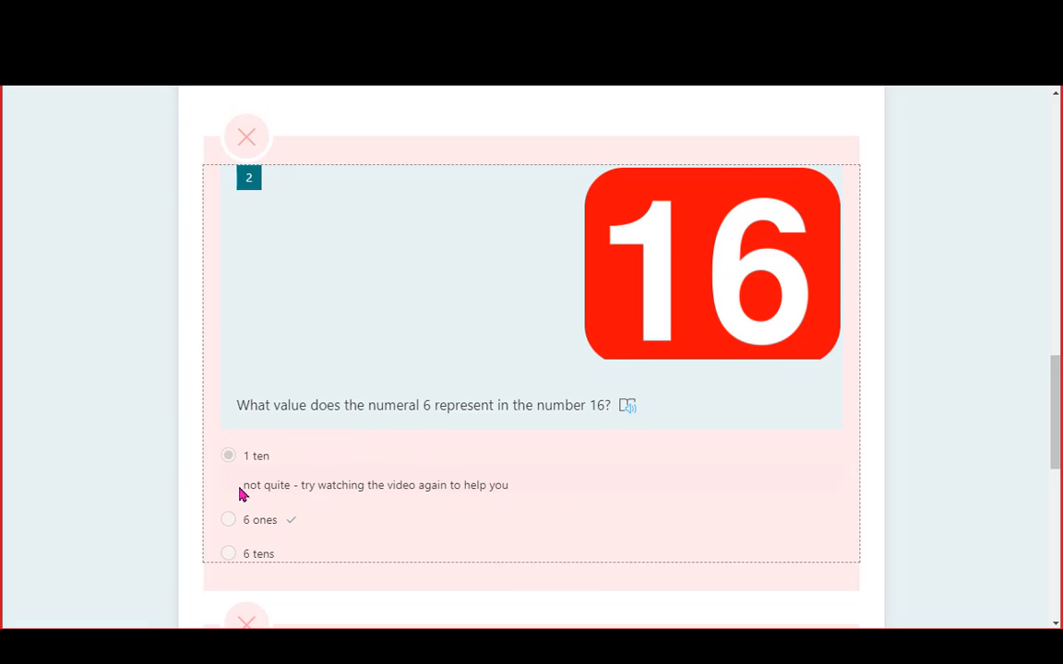
drag(245, 486, 522, 490)
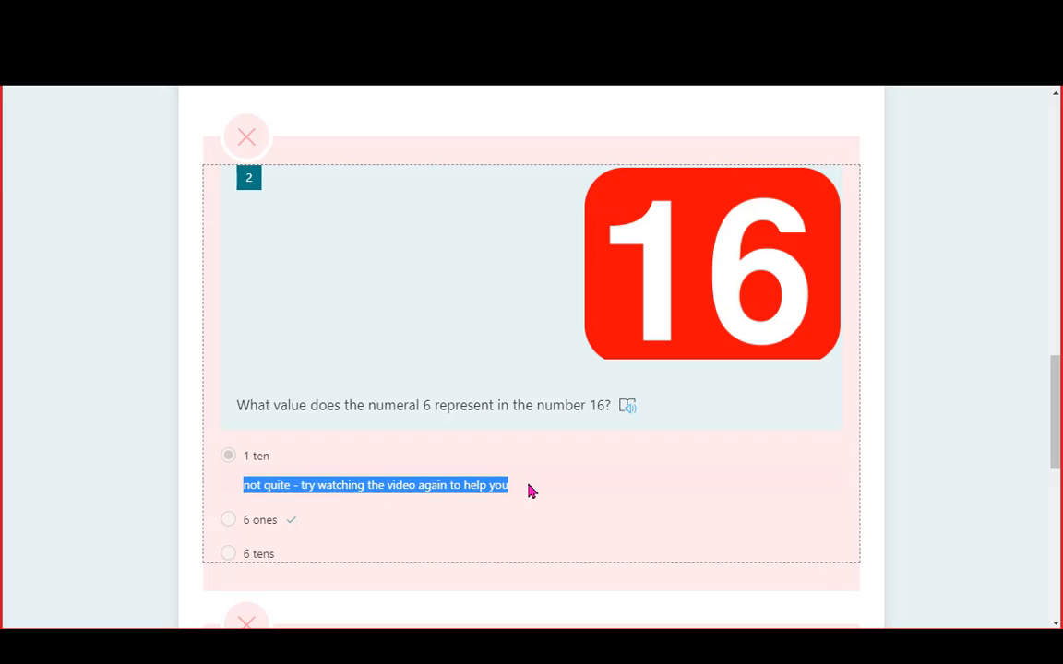
click(531, 491)
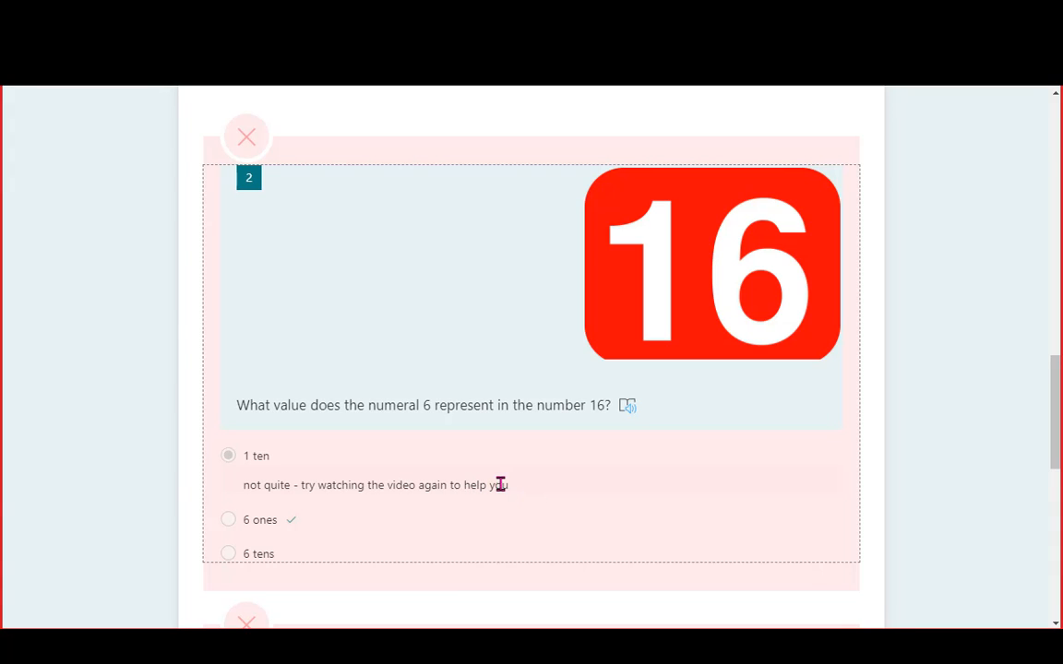
drag(495, 485, 502, 485)
click(507, 487)
scroll(497, 486, down, 5)
scroll(480, 369, down, 1)
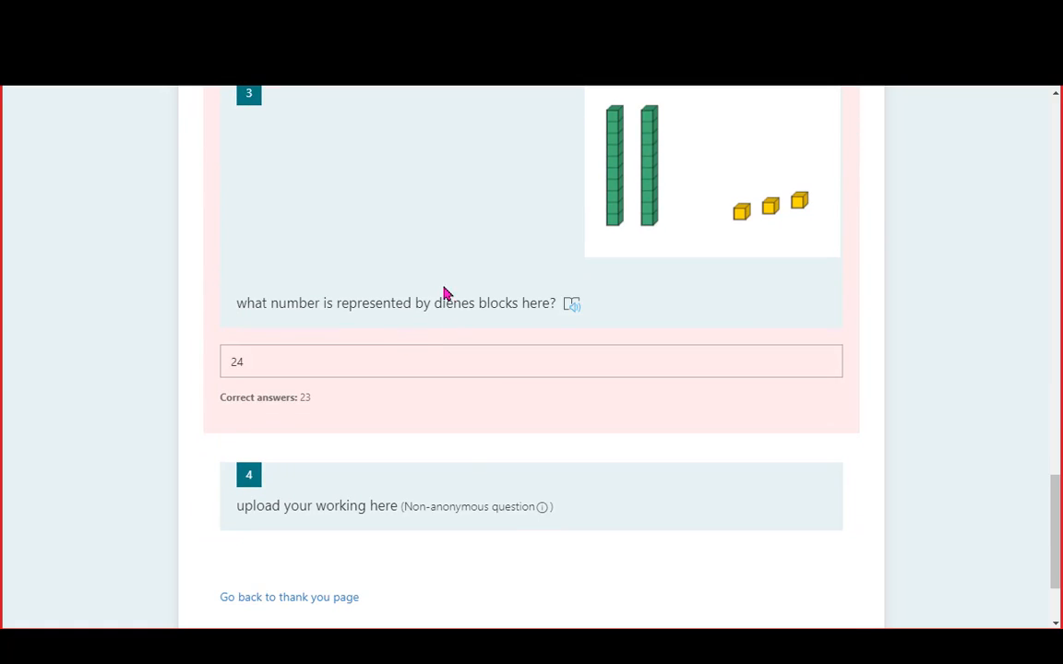
scroll(461, 305, up, 2)
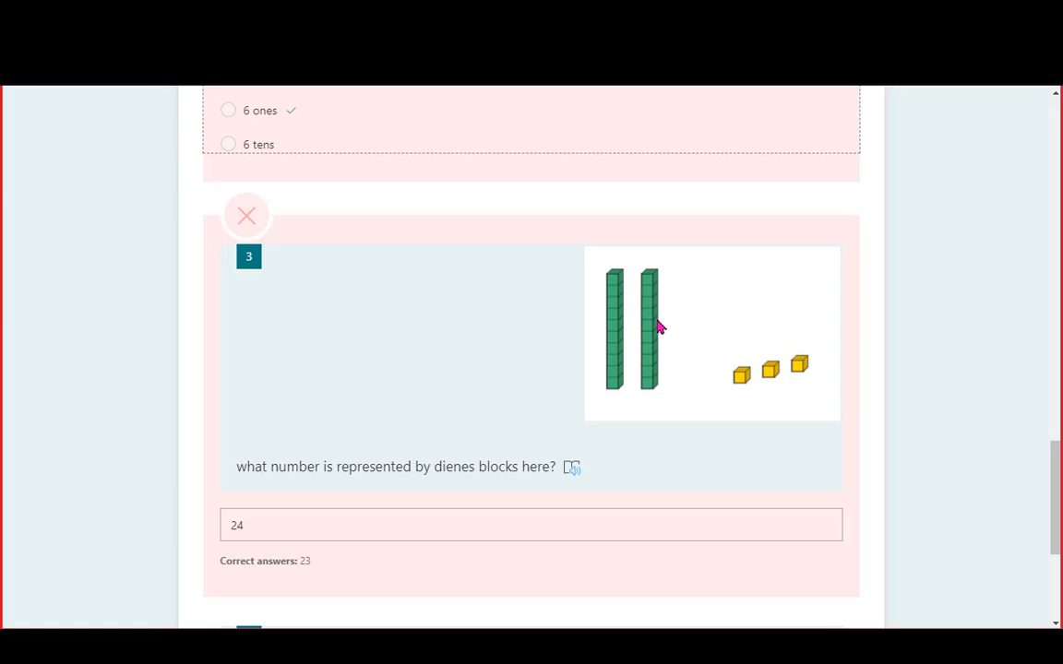
scroll(868, 342, down, 3)
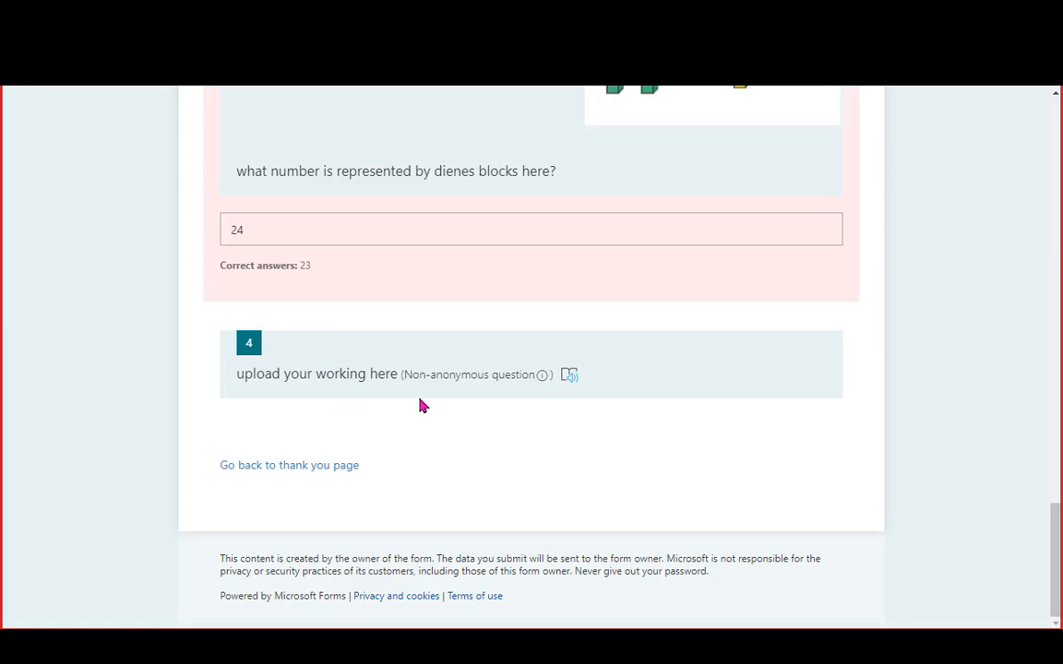
scroll(432, 406, up, 10)
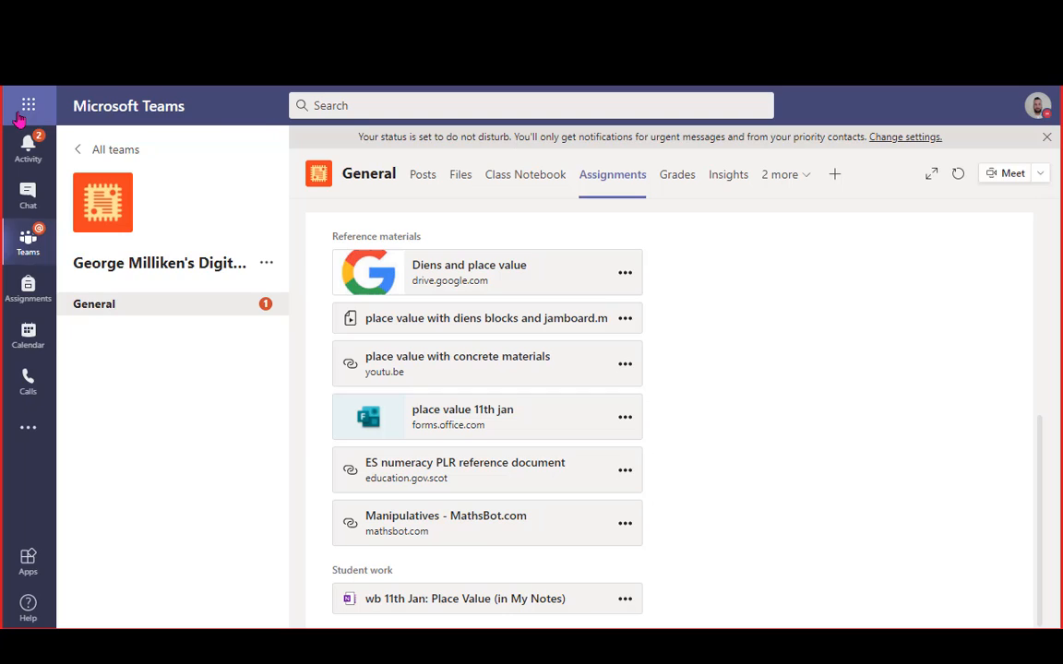
Go from the app launcher via the Microsoft 365 home page to Forms, showing 'place value 11th jan'
click(22, 112)
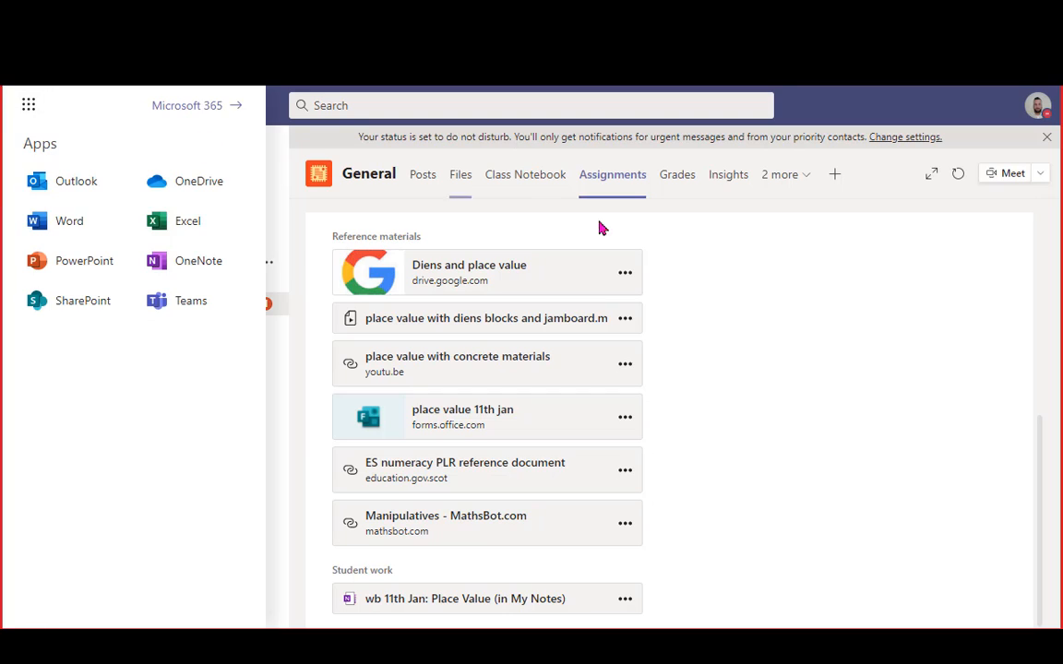
click(183, 103)
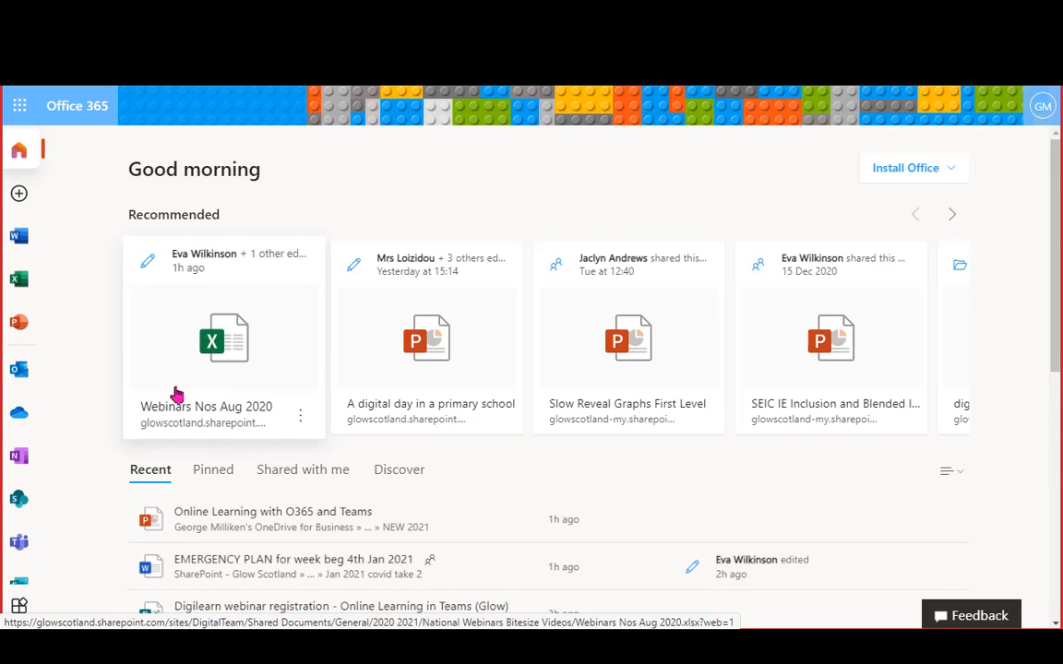
scroll(112, 456, down, 1)
scroll(112, 457, down, 2)
scroll(19, 498, down, 1)
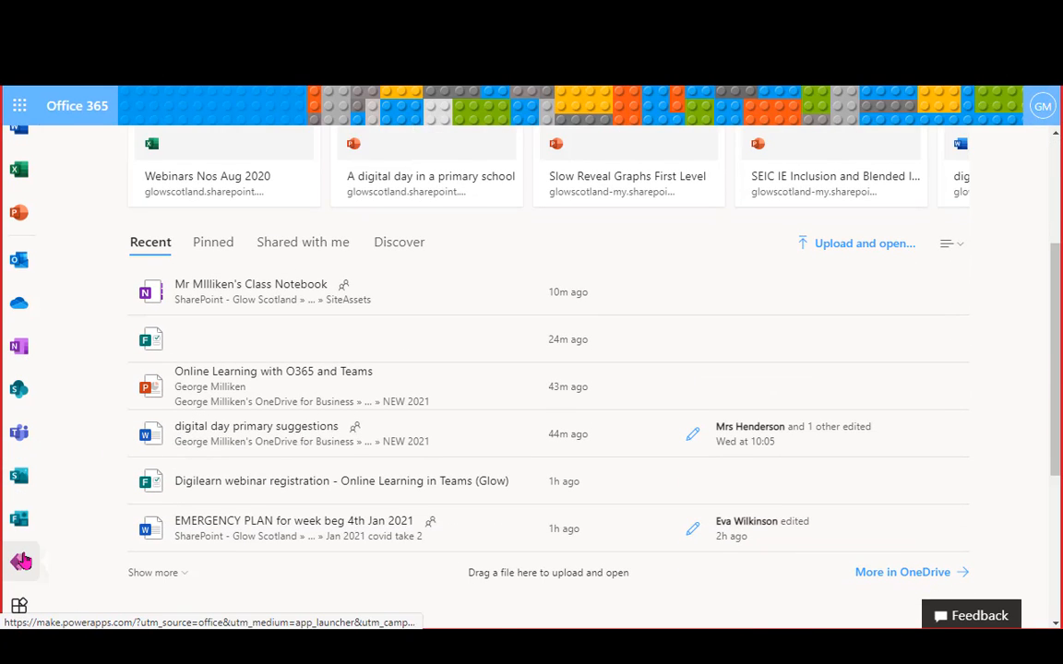
click(19, 522)
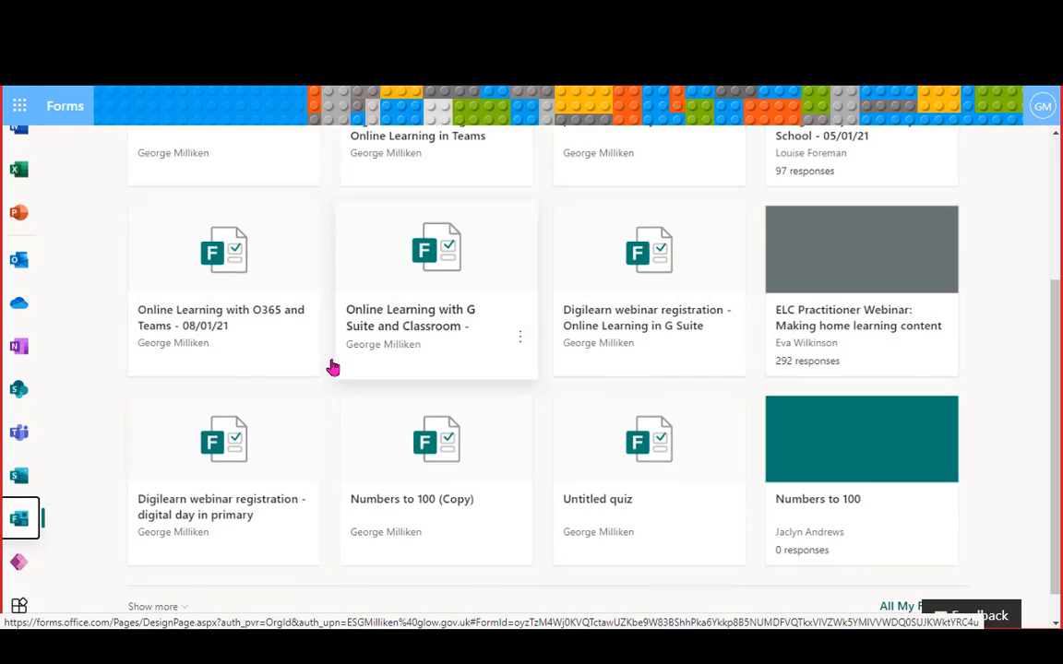
scroll(540, 420, up, 3)
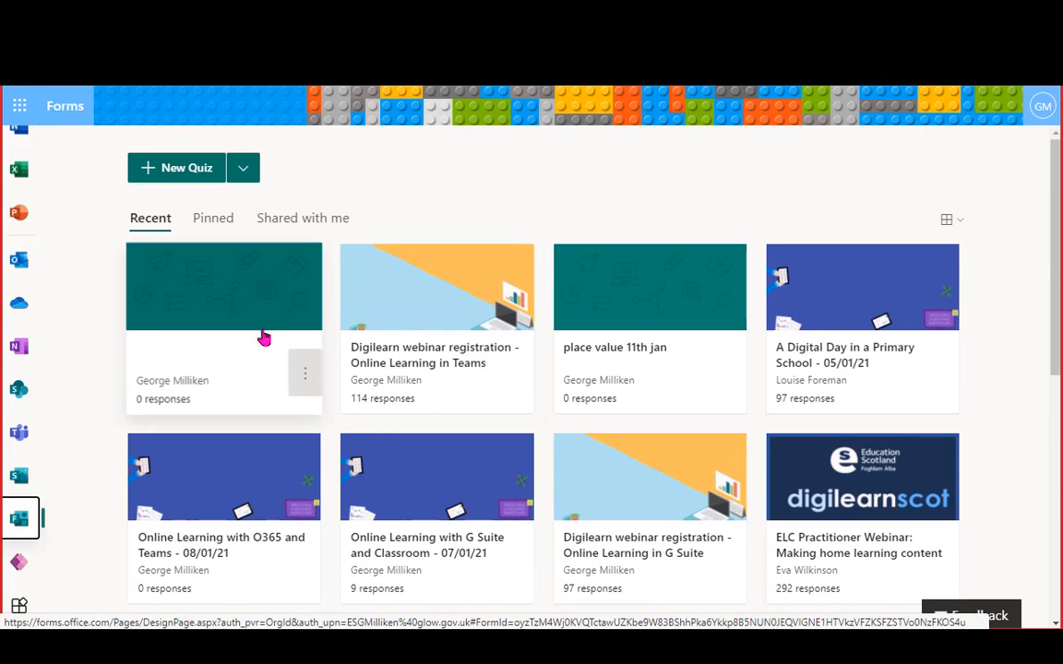
Open the 'place value 11th jan' quiz for editing and look through the Add new question types
click(670, 331)
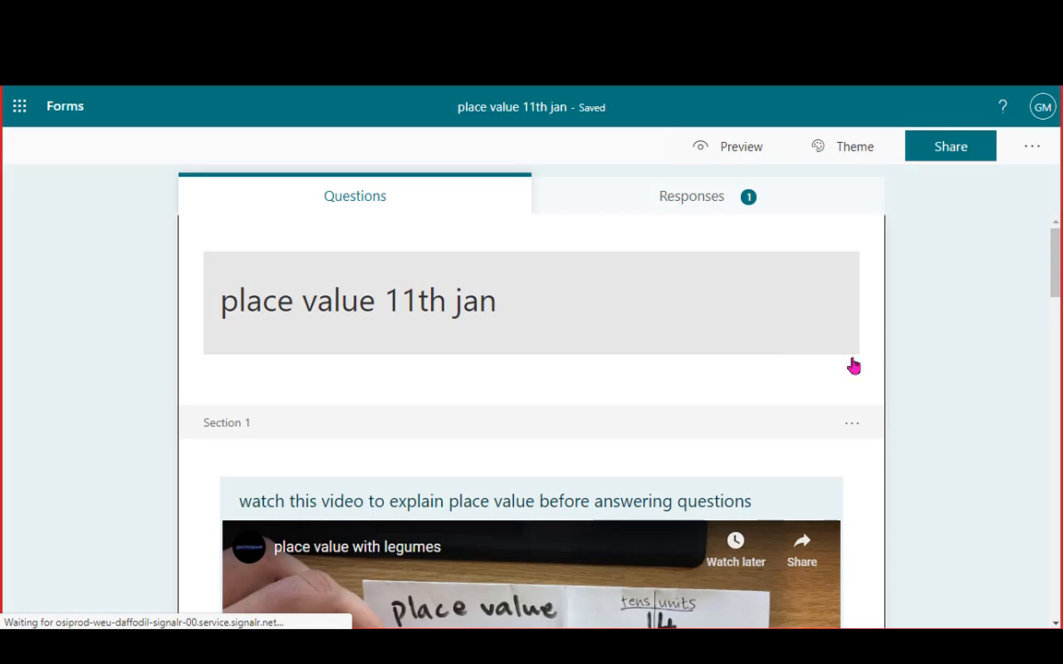
scroll(855, 366, down, 2)
scroll(867, 356, down, 5)
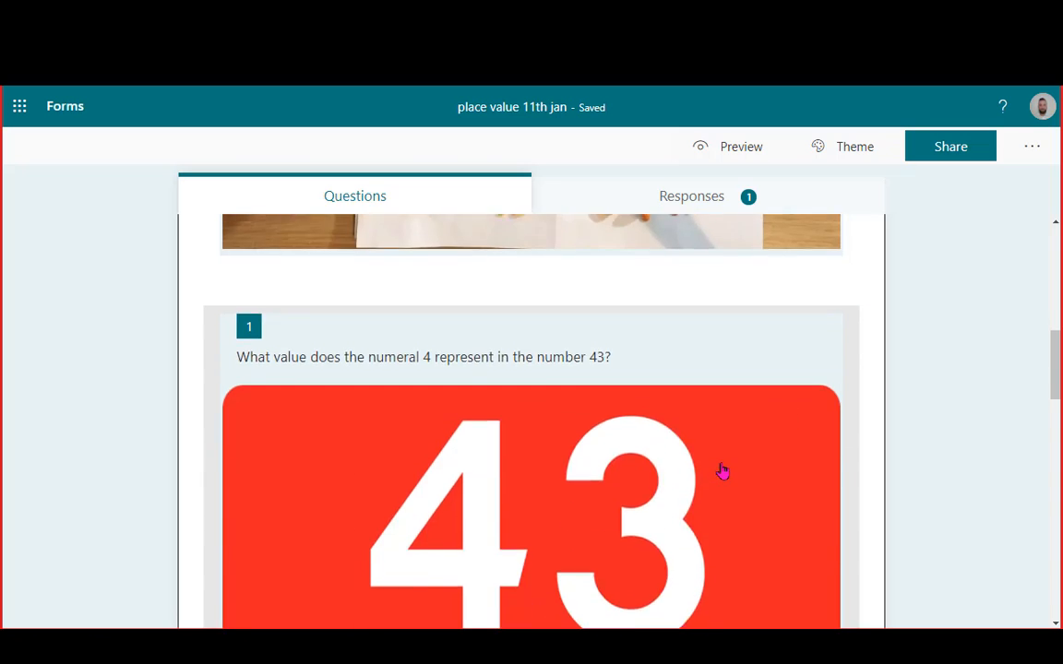
scroll(377, 270, up, 6)
scroll(377, 270, up, 1)
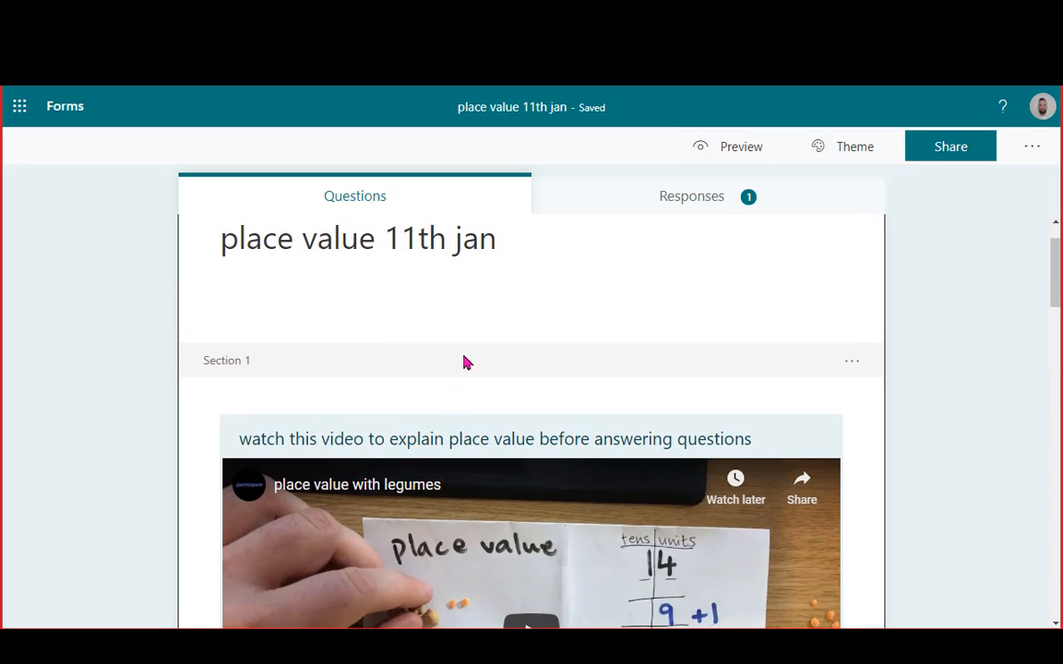
click(343, 245)
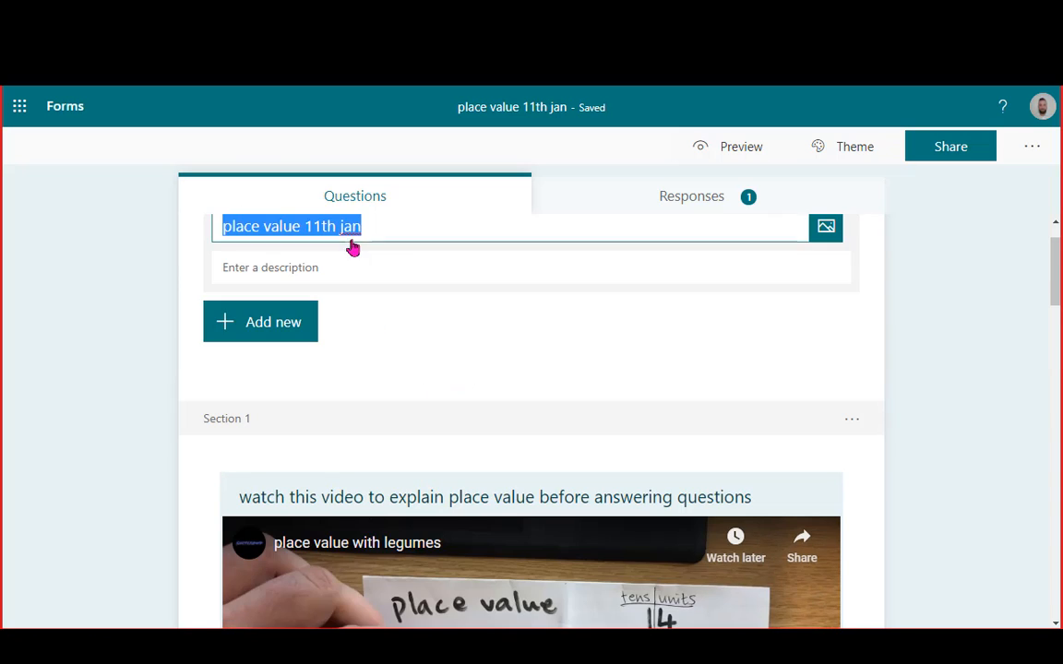
click(263, 325)
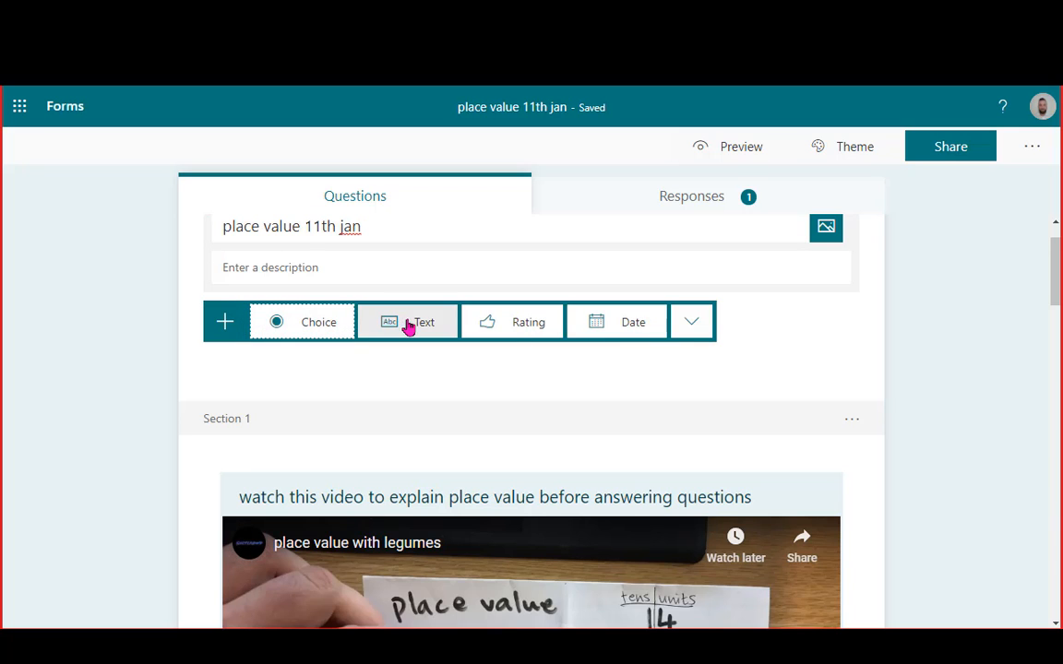
click(688, 314)
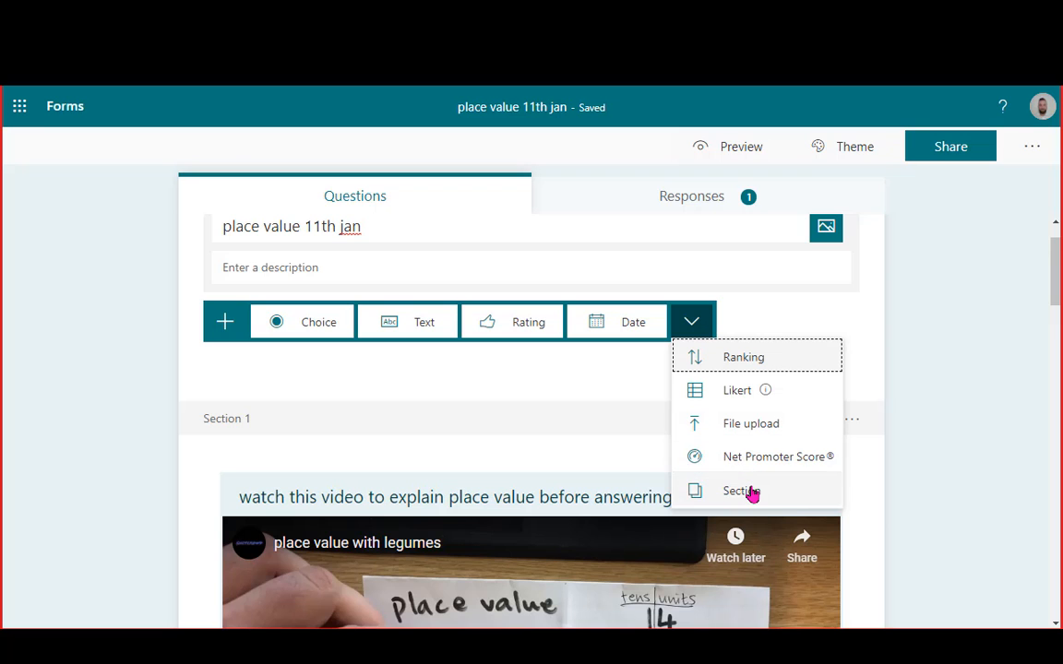
click(927, 412)
Delete the embedded place value YouTube video from the form
scroll(928, 412, down, 3)
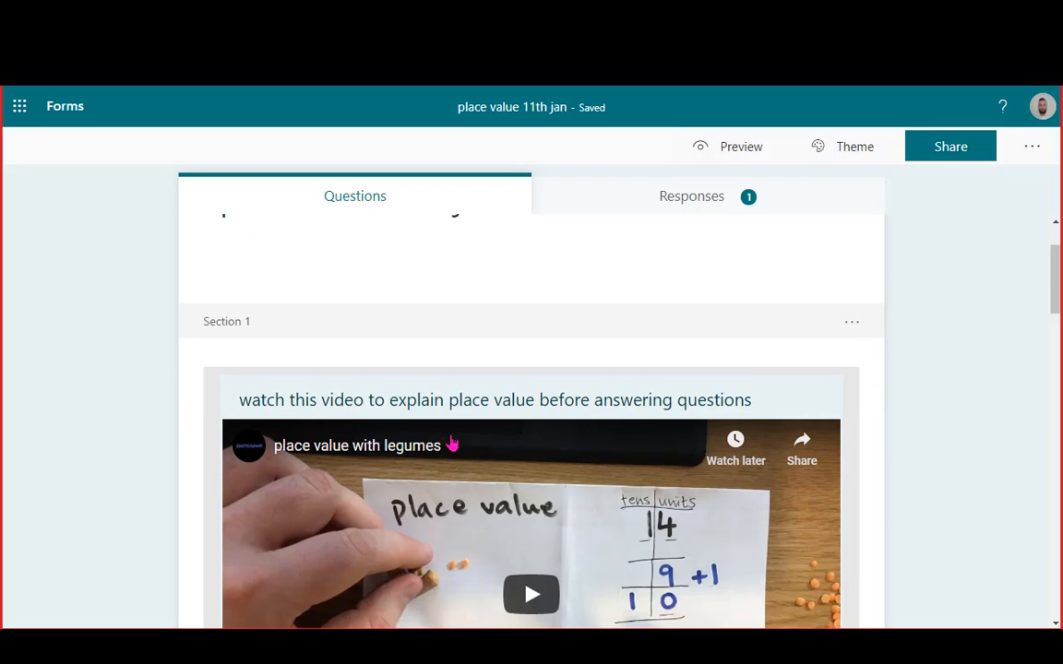
click(856, 397)
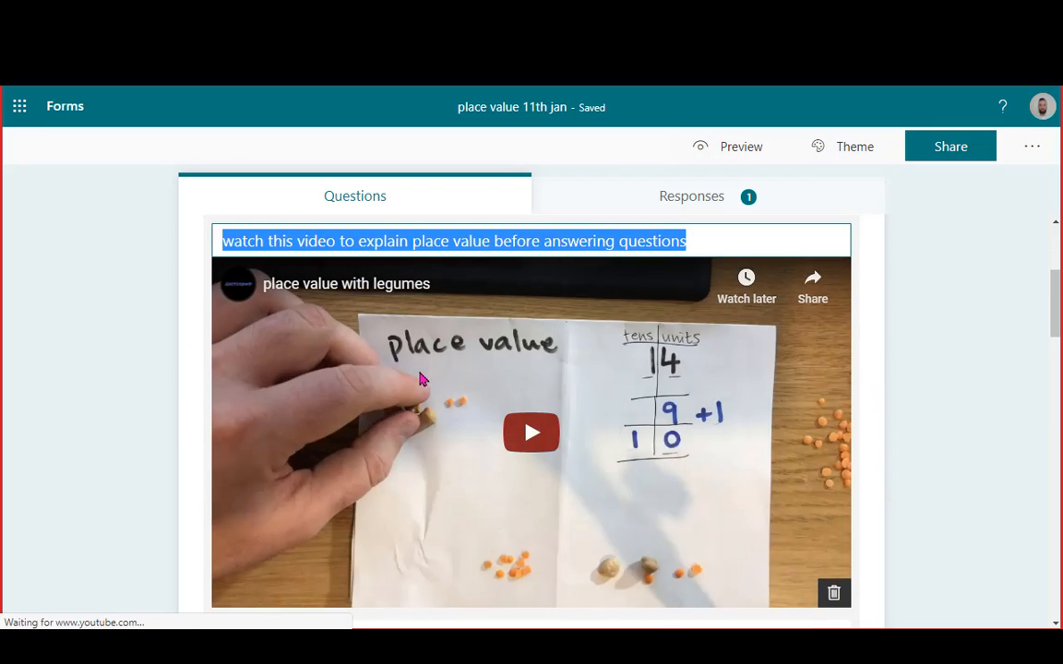
scroll(424, 380, up, 2)
scroll(782, 598, down, 5)
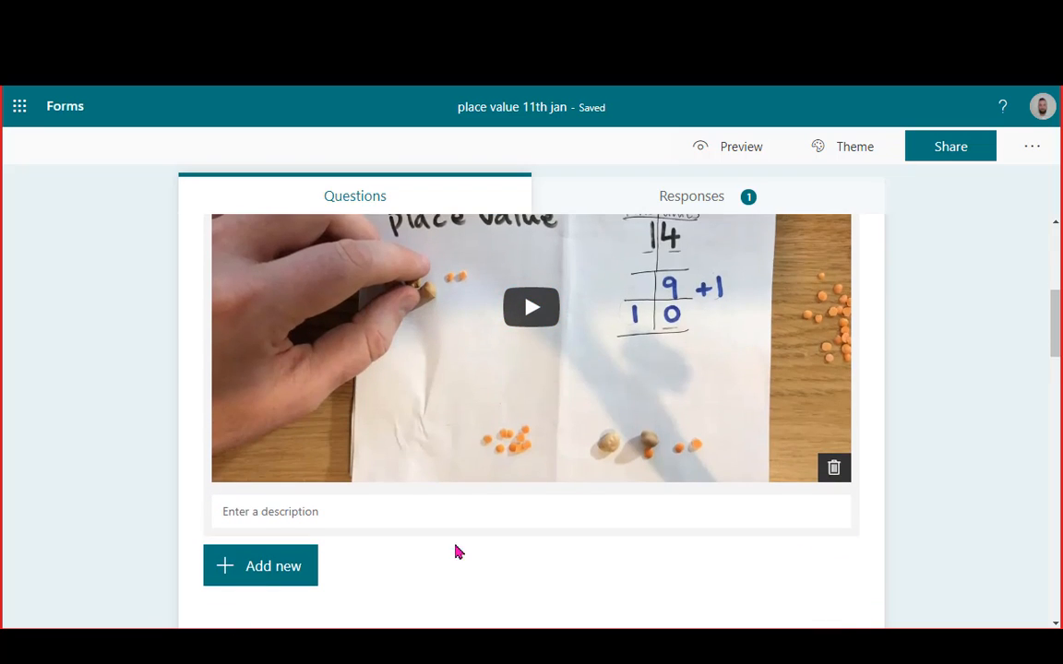
click(824, 410)
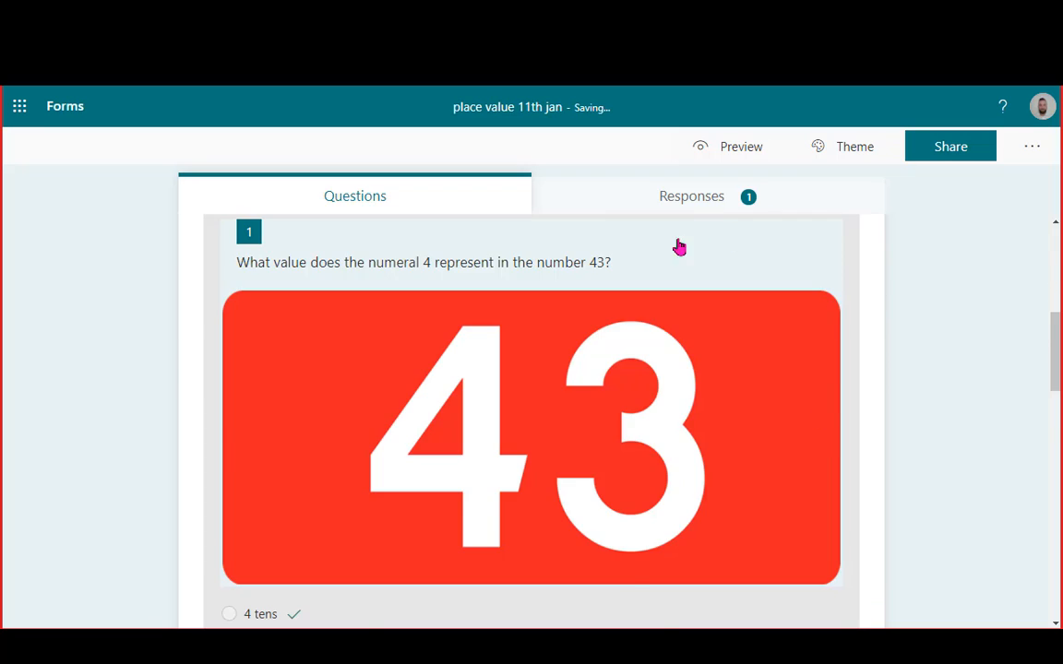
scroll(593, 356, up, 3)
scroll(305, 411, up, 1)
Add a new Section 2 and paste the mathsbot blocks link into its description
click(268, 459)
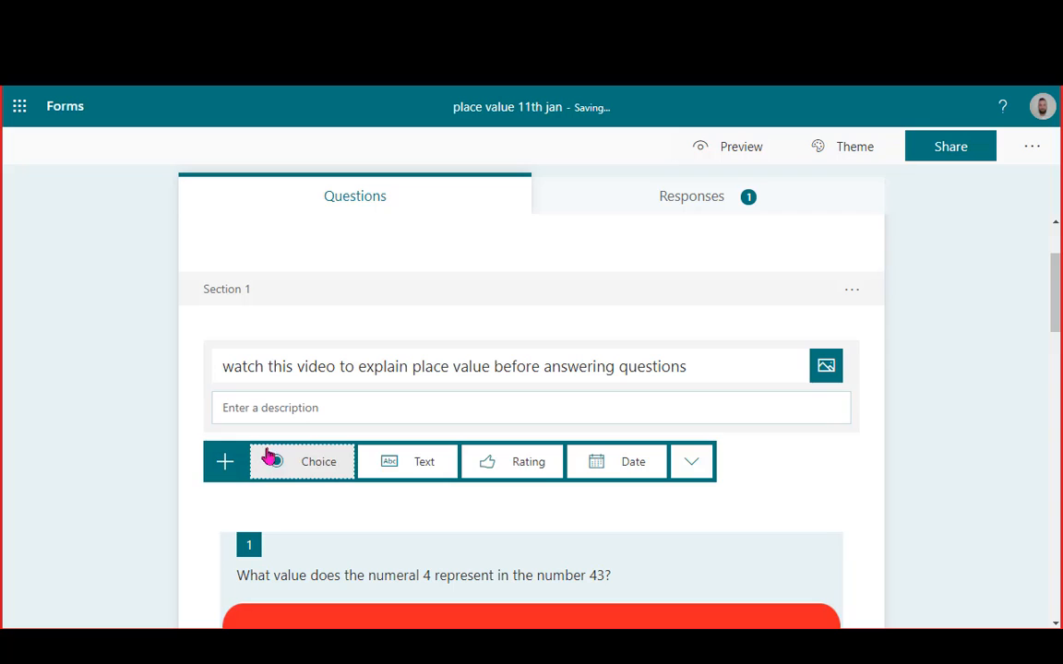
click(694, 461)
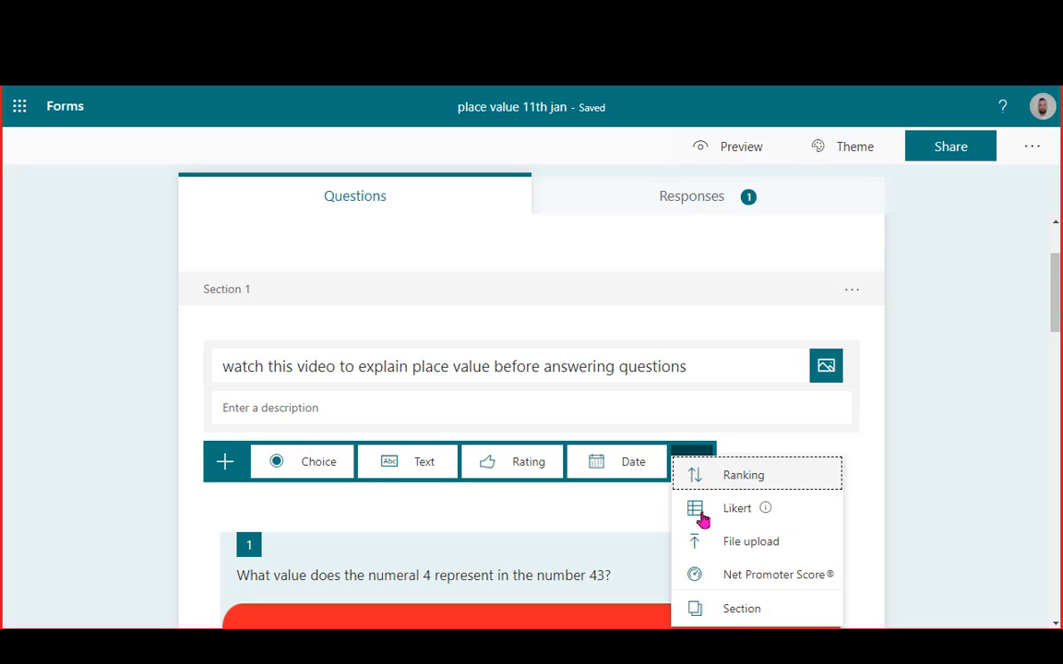
click(735, 609)
click(826, 339)
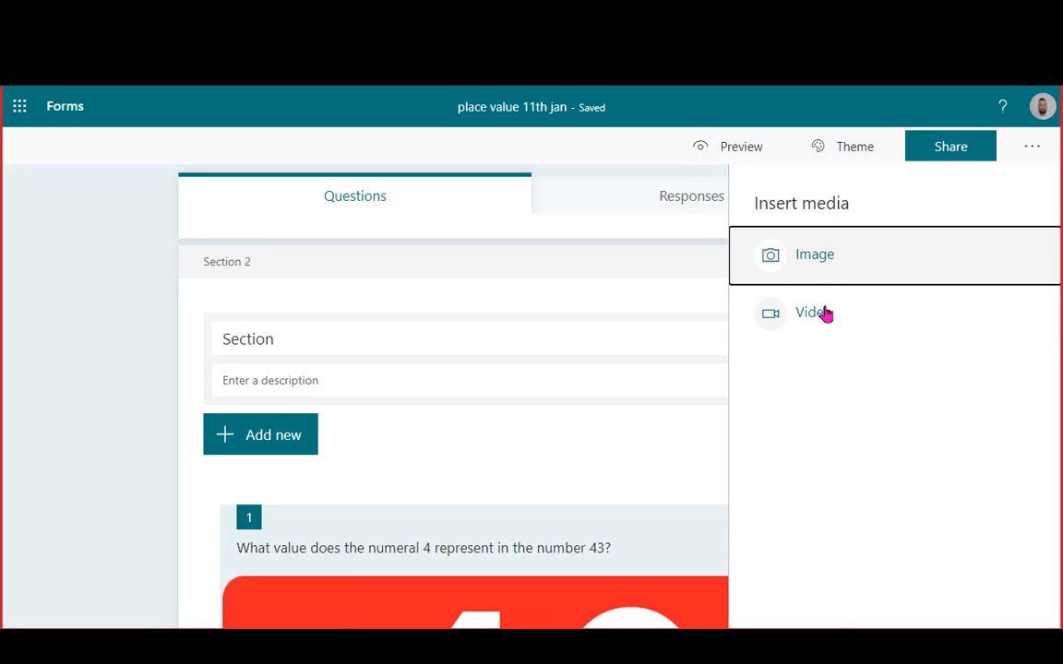
click(823, 323)
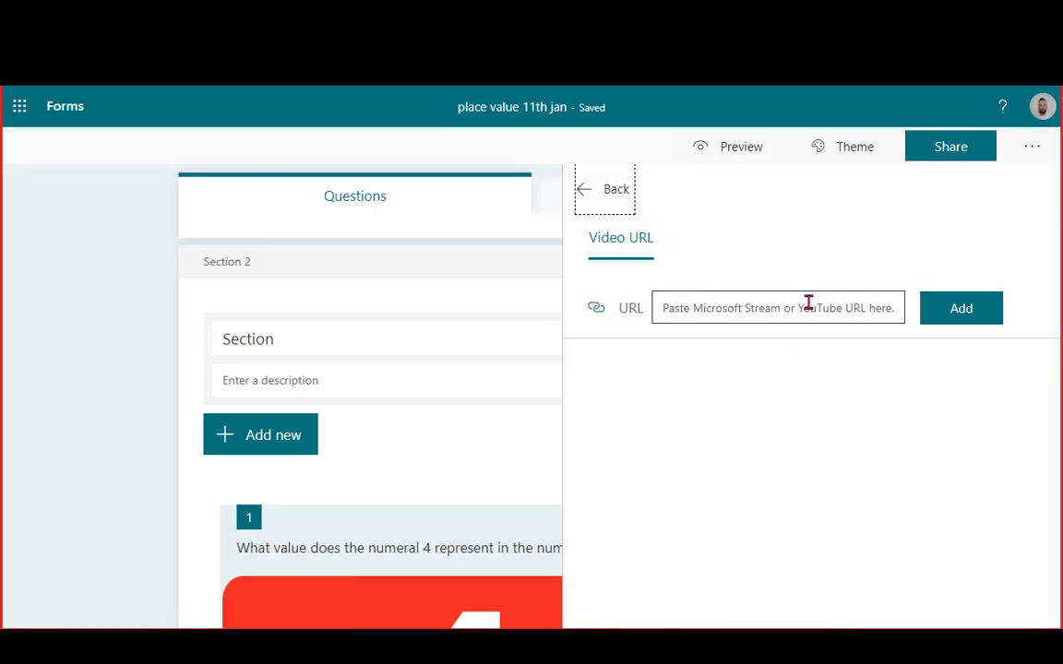
click(808, 305)
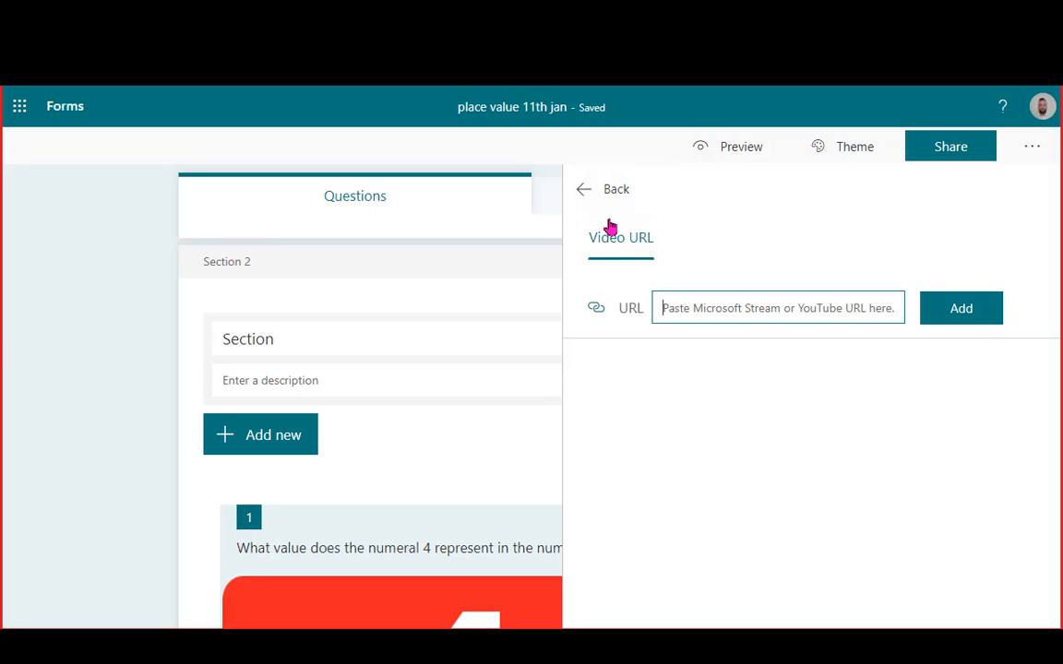
click(585, 198)
click(322, 380)
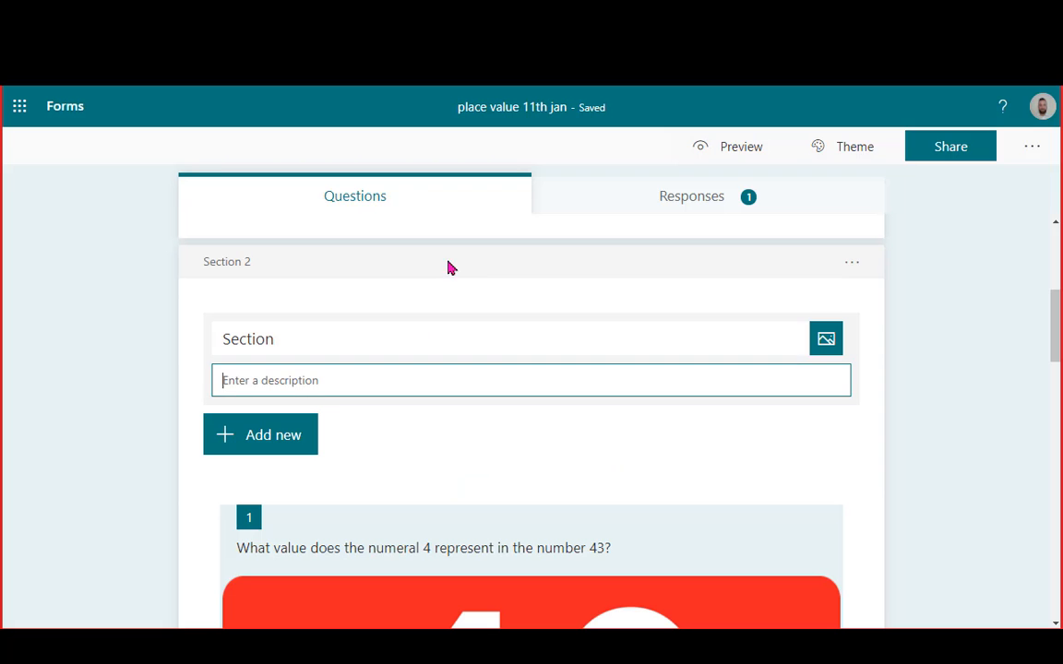
text(https://mathsbot.com/manipulatives/blocks)
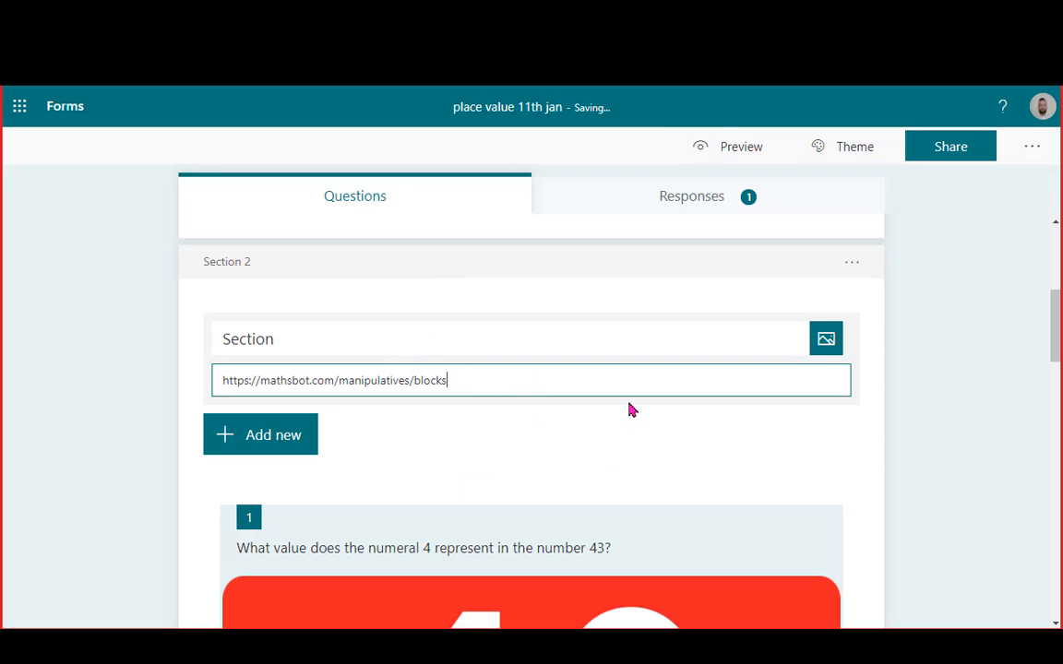
Paste the mathsbot blocks link into the Section 1 description
click(719, 150)
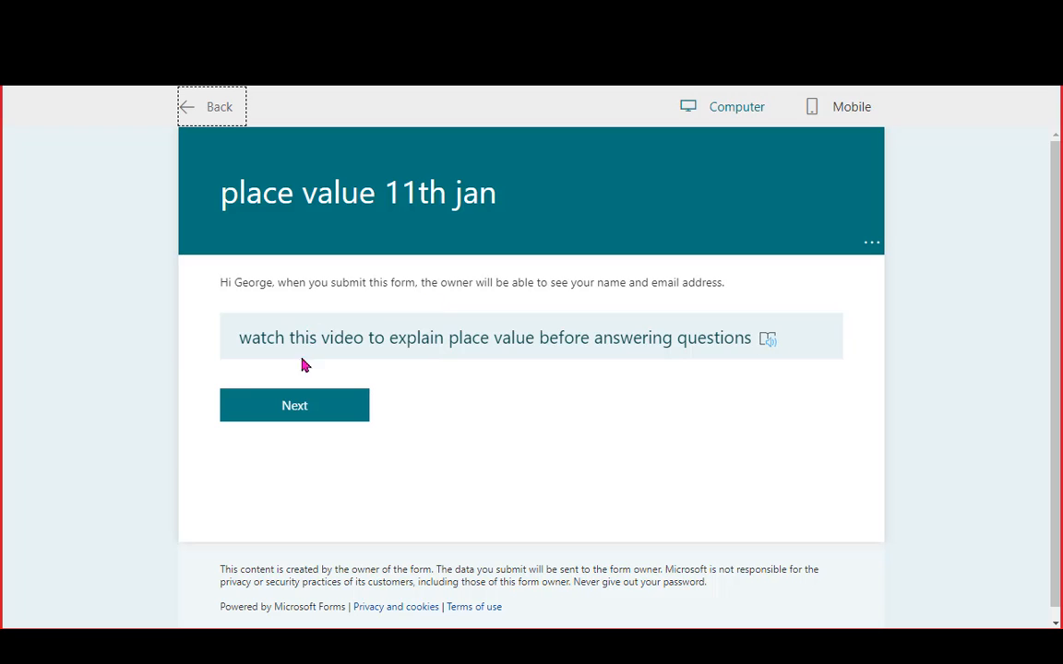
triple_click(403, 346)
click(200, 109)
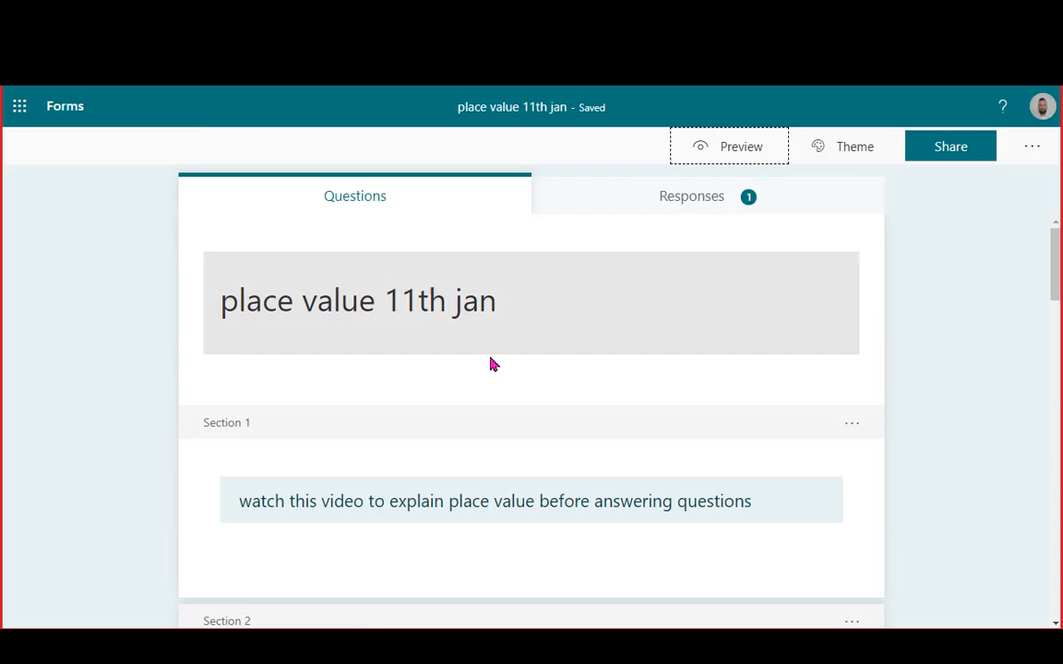
click(553, 495)
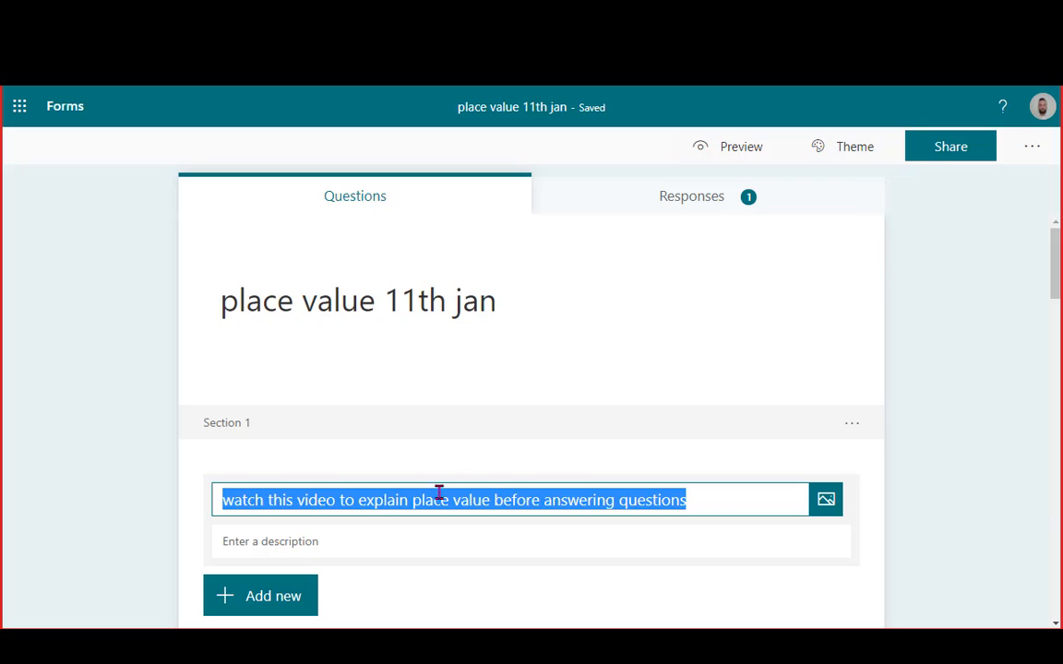
click(288, 542)
text(https://mathsbot.com/manipulatives/blocks)
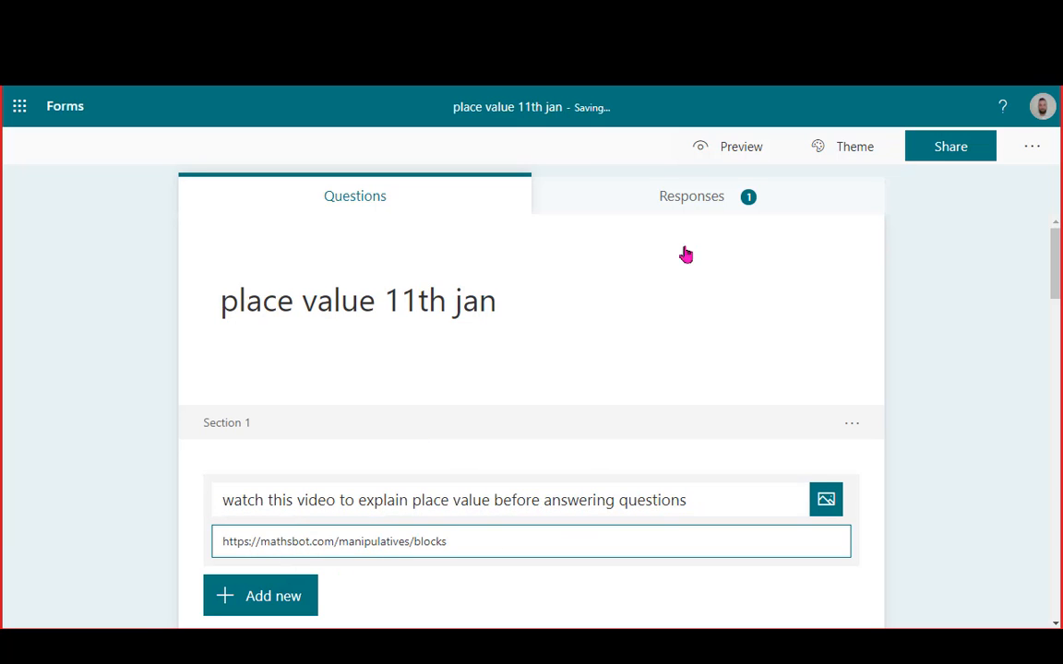
Preview the form to confirm the link is clickable, then return to editing
click(707, 149)
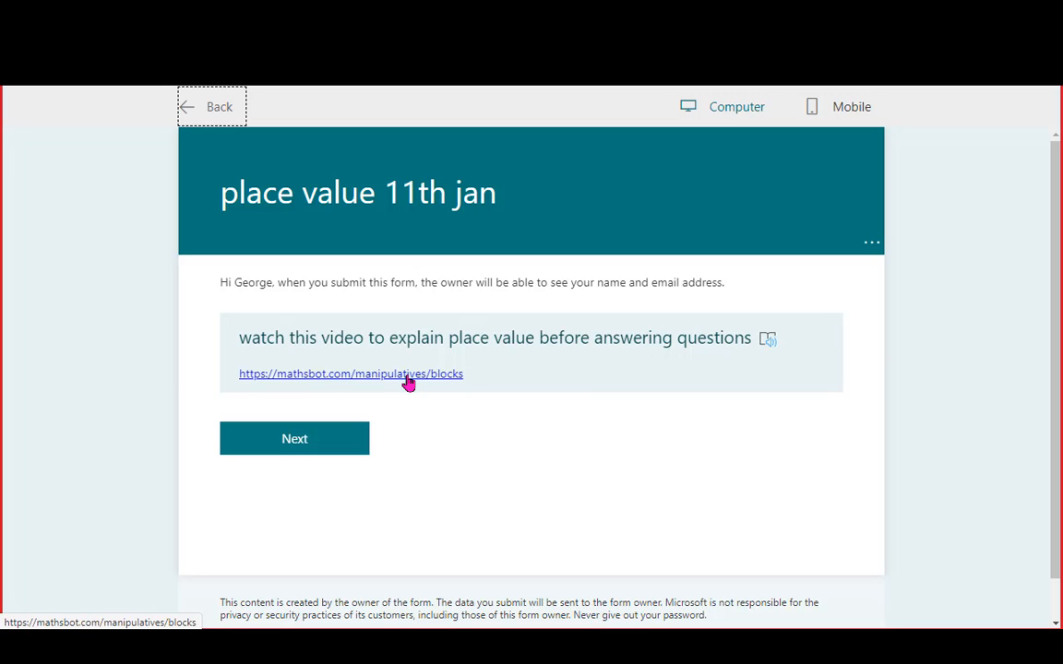
click(201, 106)
scroll(567, 296, down, 4)
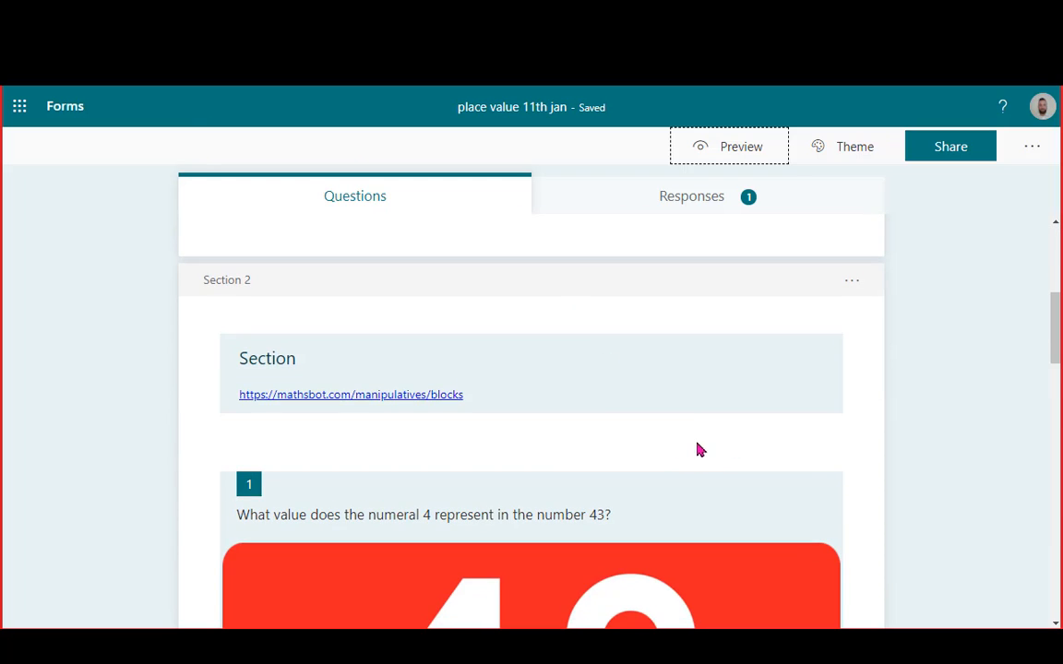
scroll(699, 450, down, 2)
Replace question 1's picture with a red '43' image found by searching for 43
click(510, 279)
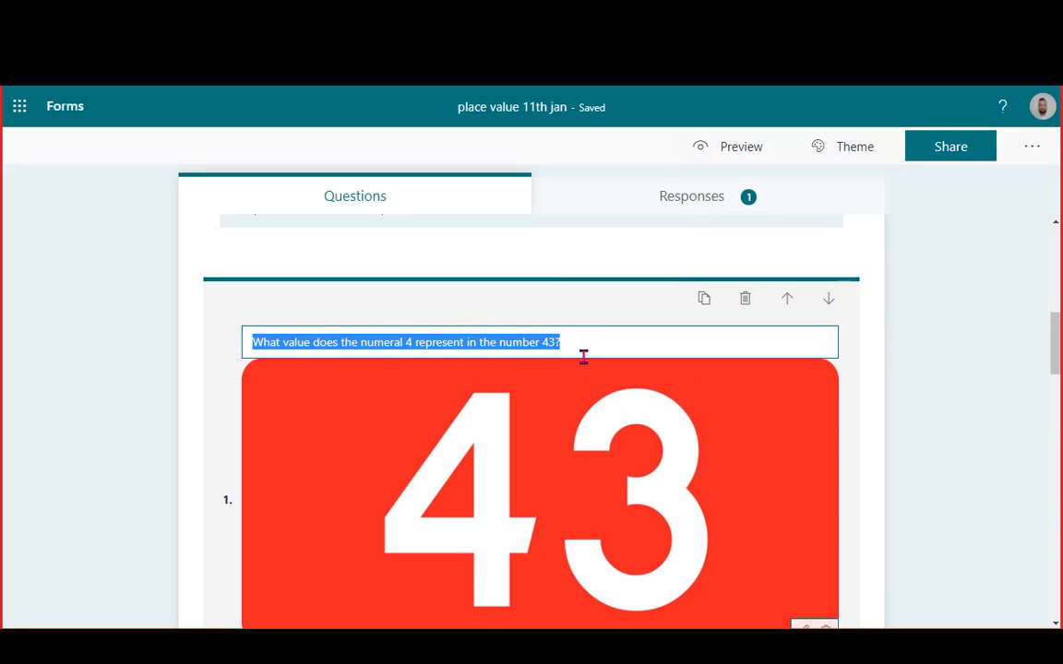
scroll(611, 414, down, 2)
click(807, 510)
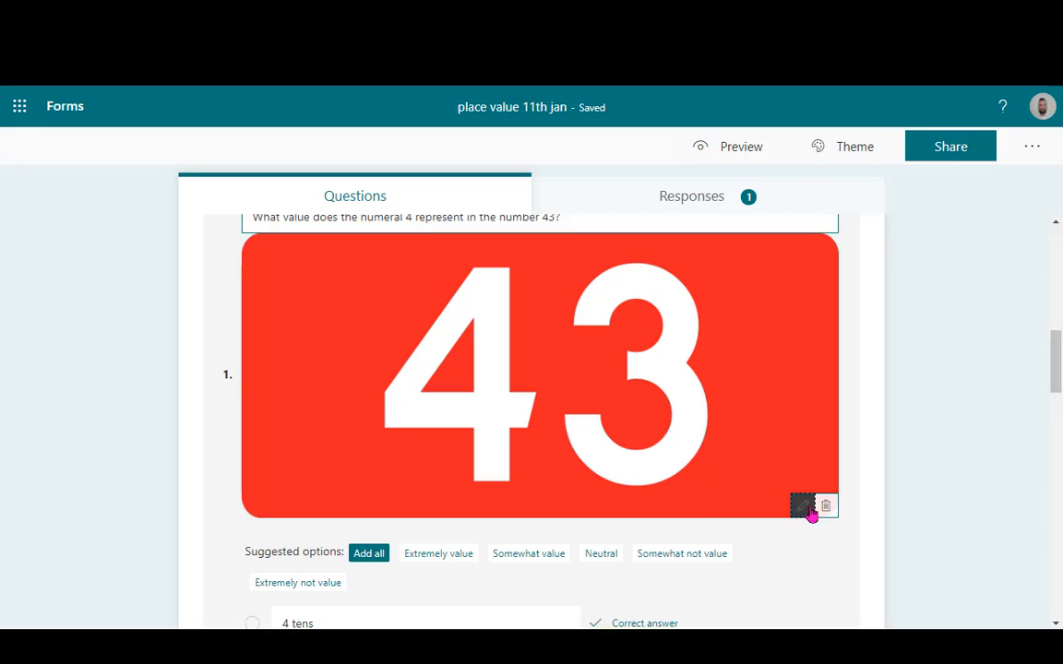
click(828, 513)
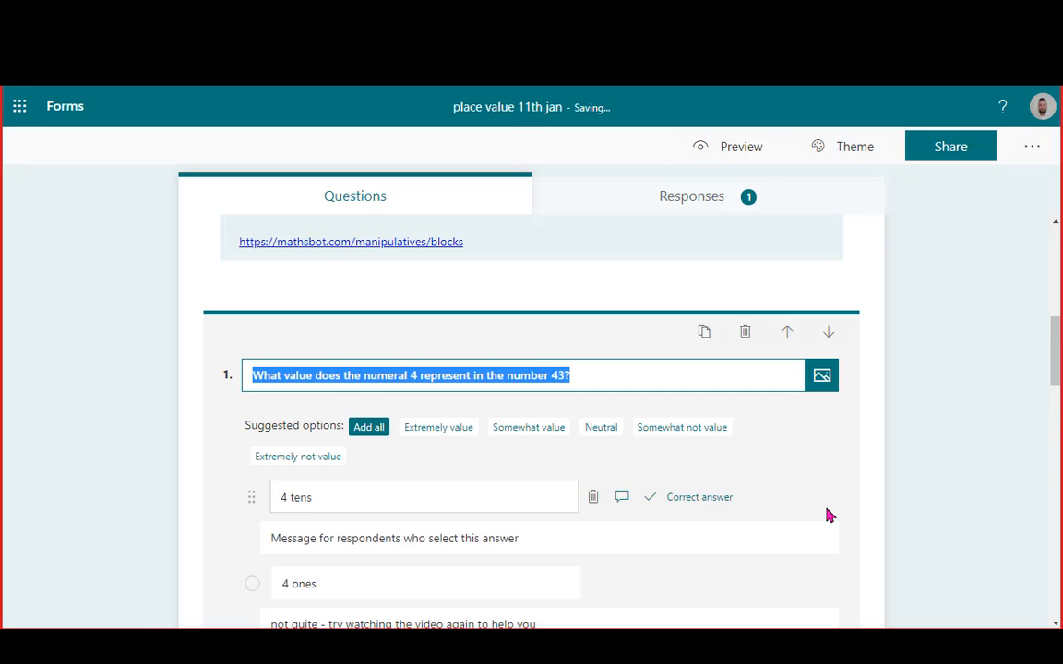
click(821, 377)
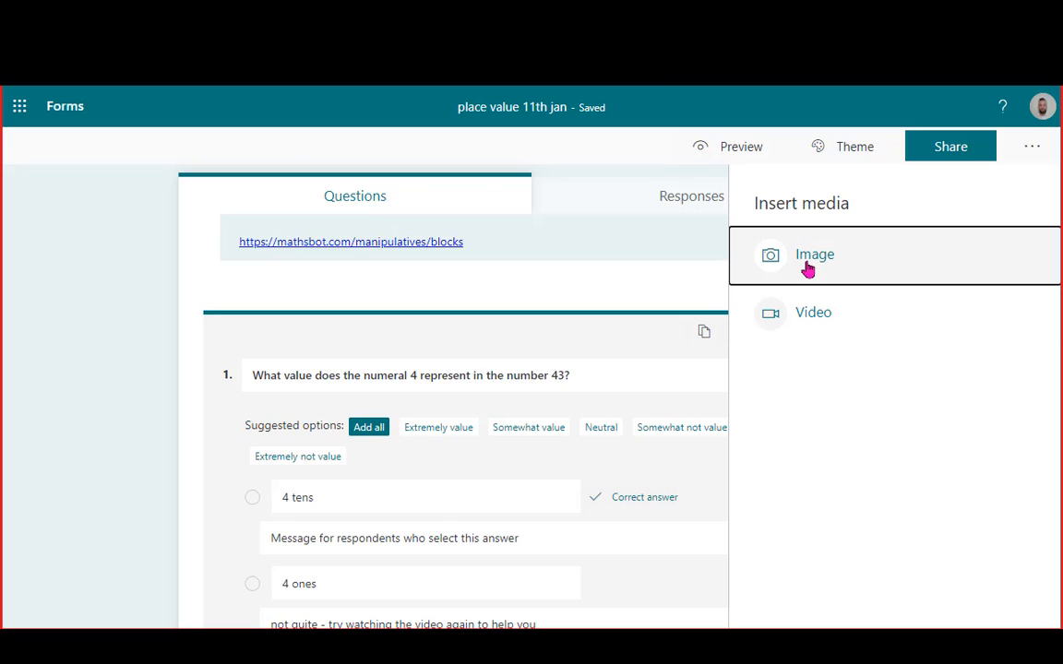
click(808, 259)
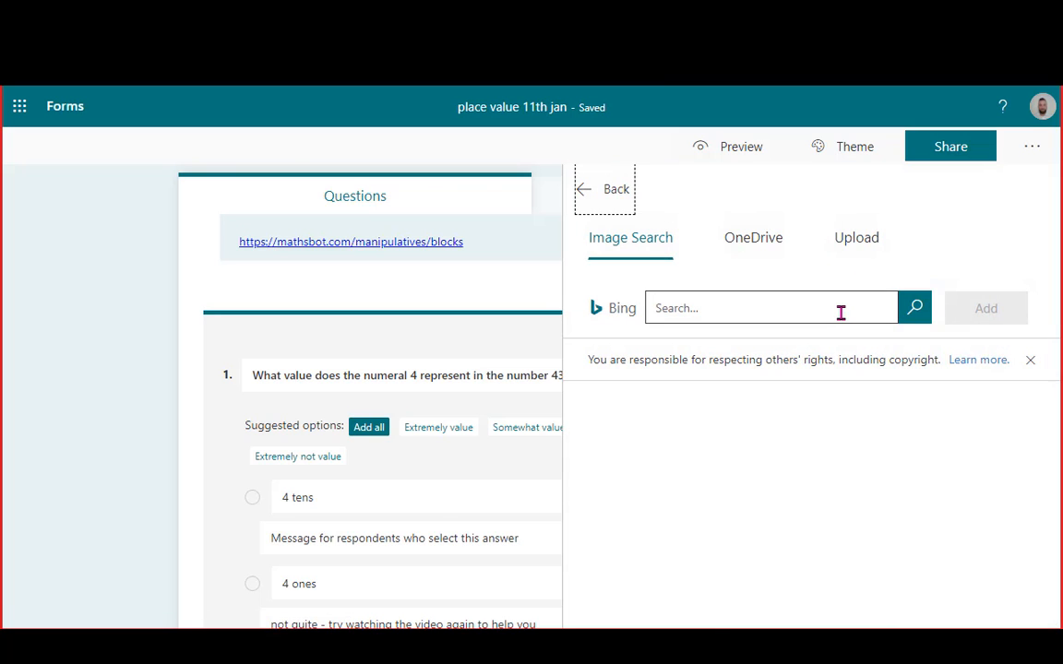
text(43)
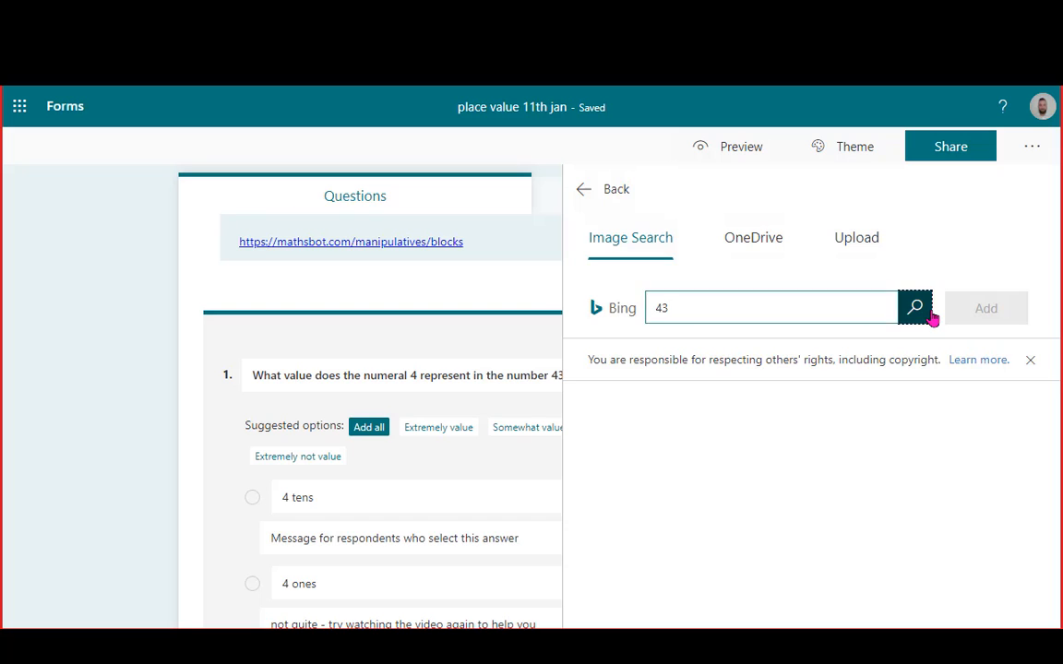
click(914, 308)
click(808, 478)
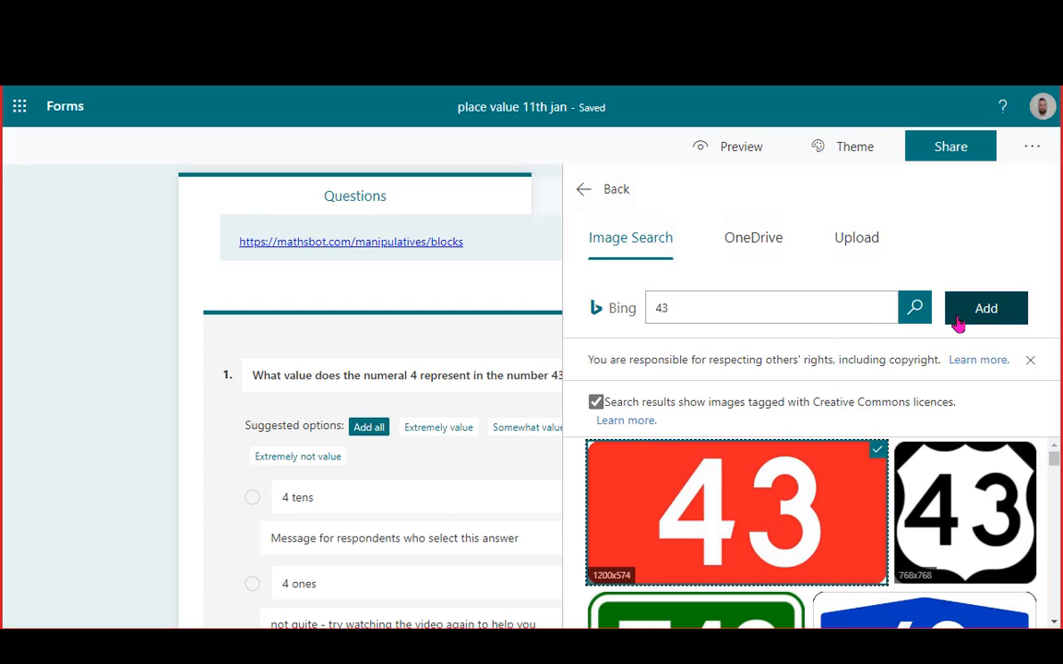
click(956, 318)
Open question 1's answer options to check the correct answer and feedback
scroll(809, 461, down, 2)
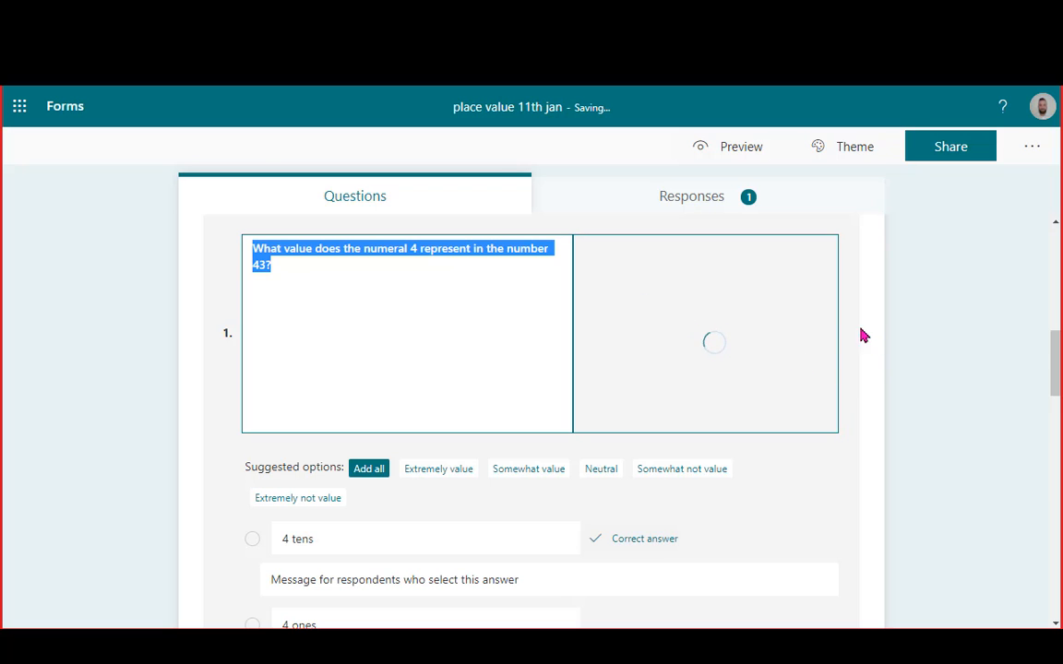
scroll(849, 353, down, 5)
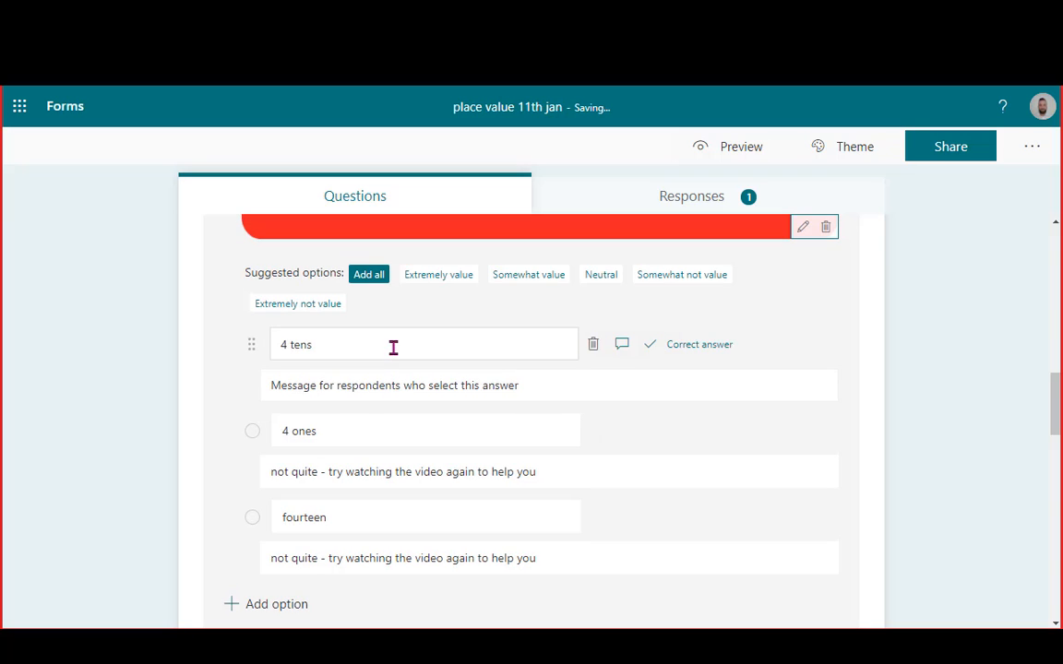
click(393, 347)
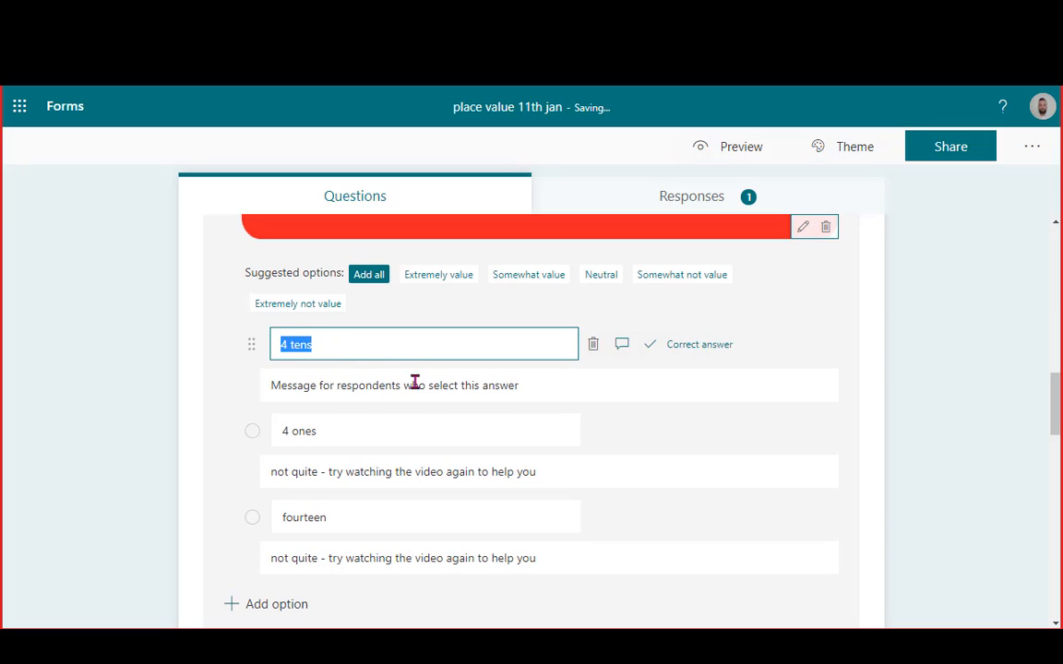
scroll(415, 383, down, 12)
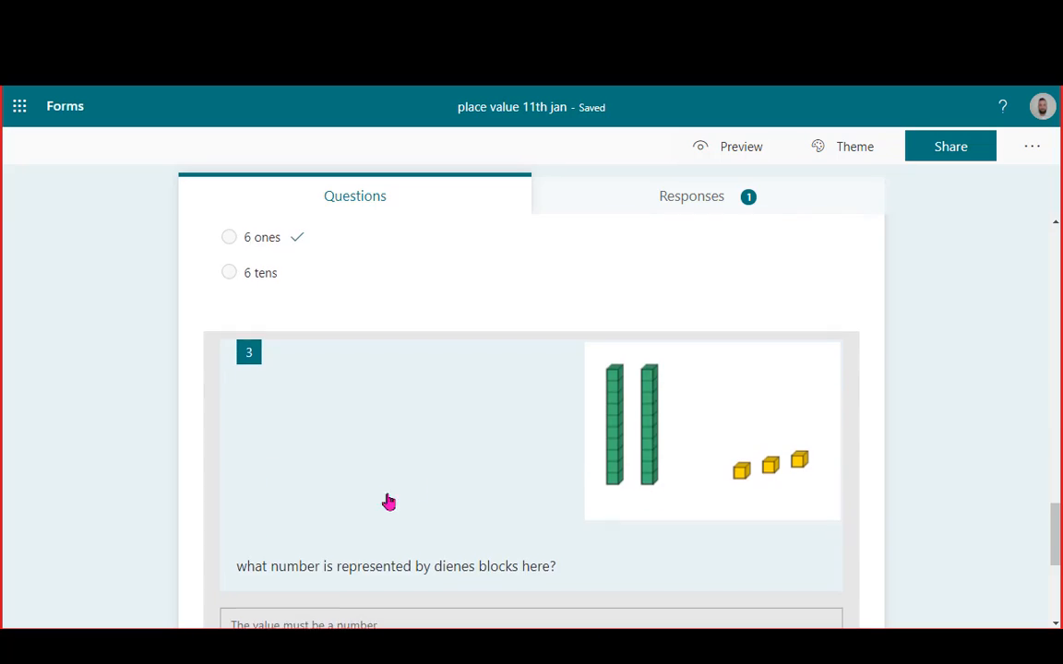
scroll(397, 401, up, 10)
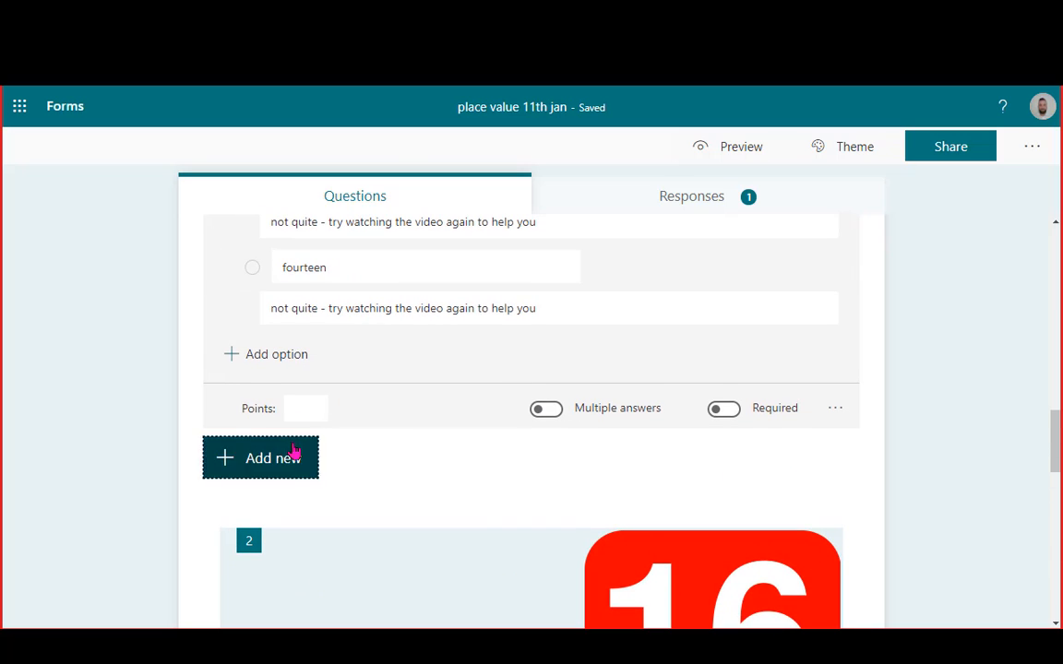
Add a test choice question titled 'djklajsdlkfjklasdf' with answers 'yes' and 'no'
click(294, 451)
click(316, 462)
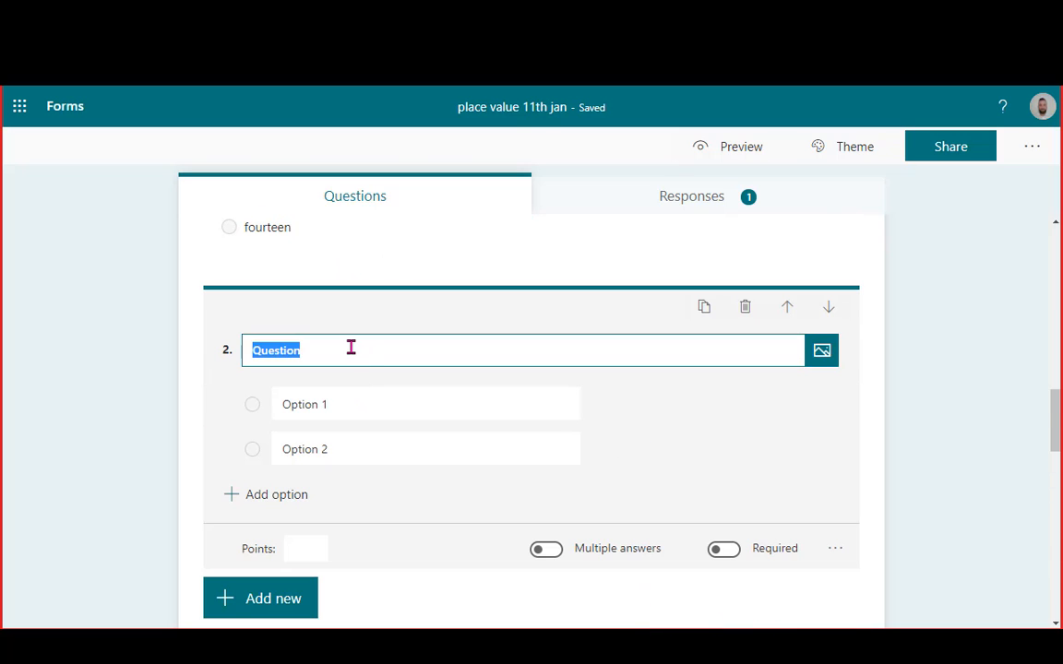
text(djklajsdlkfjklasdf?)
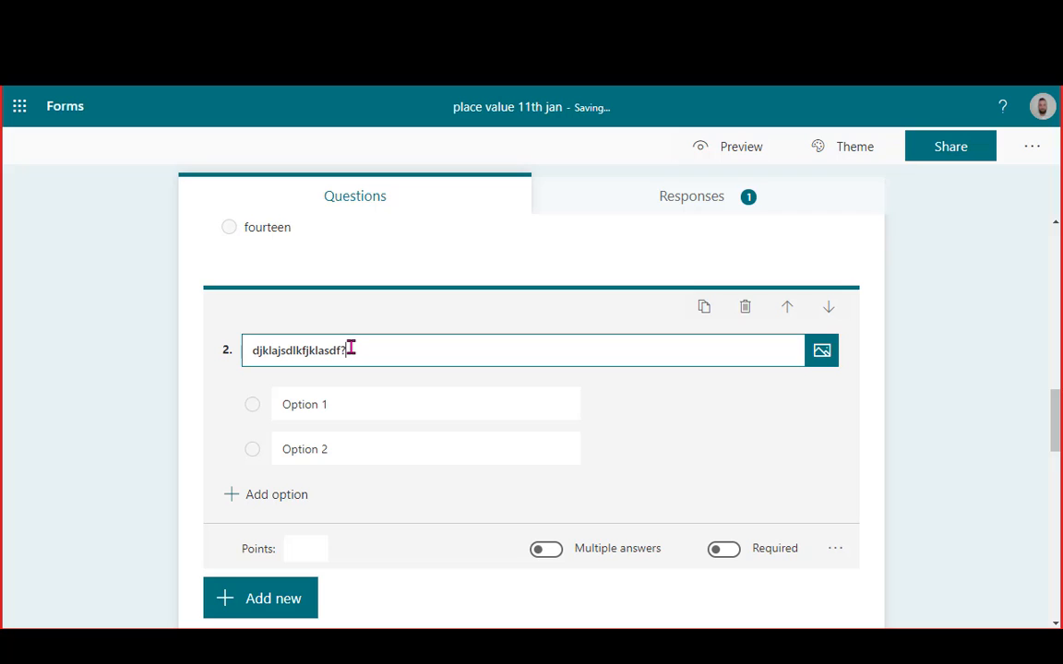
click(336, 394)
text(yes)
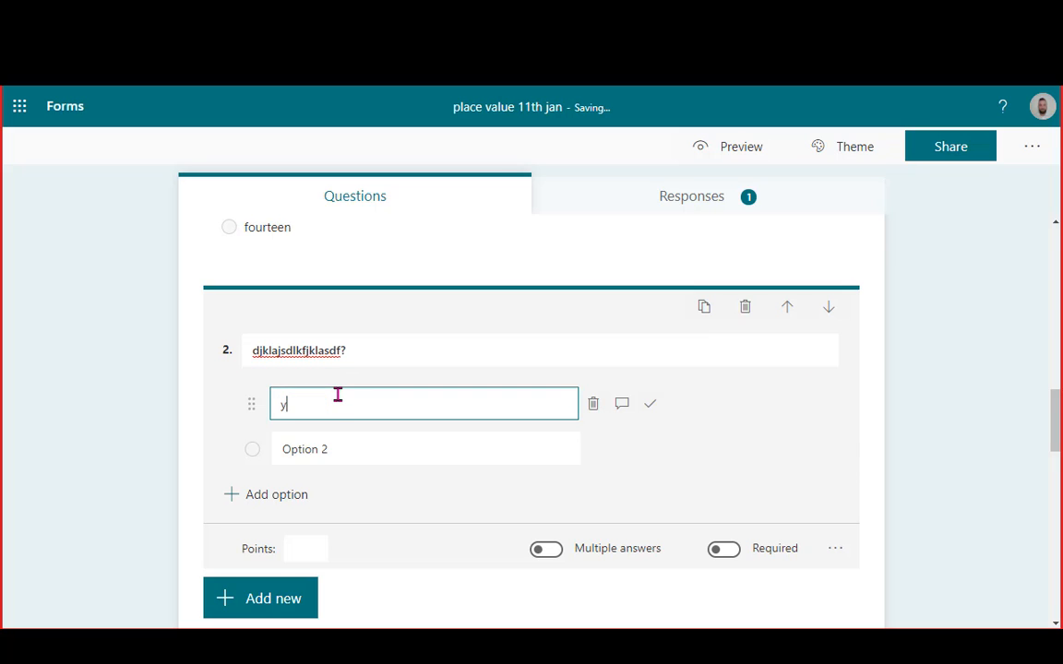
click(334, 445)
text(no)
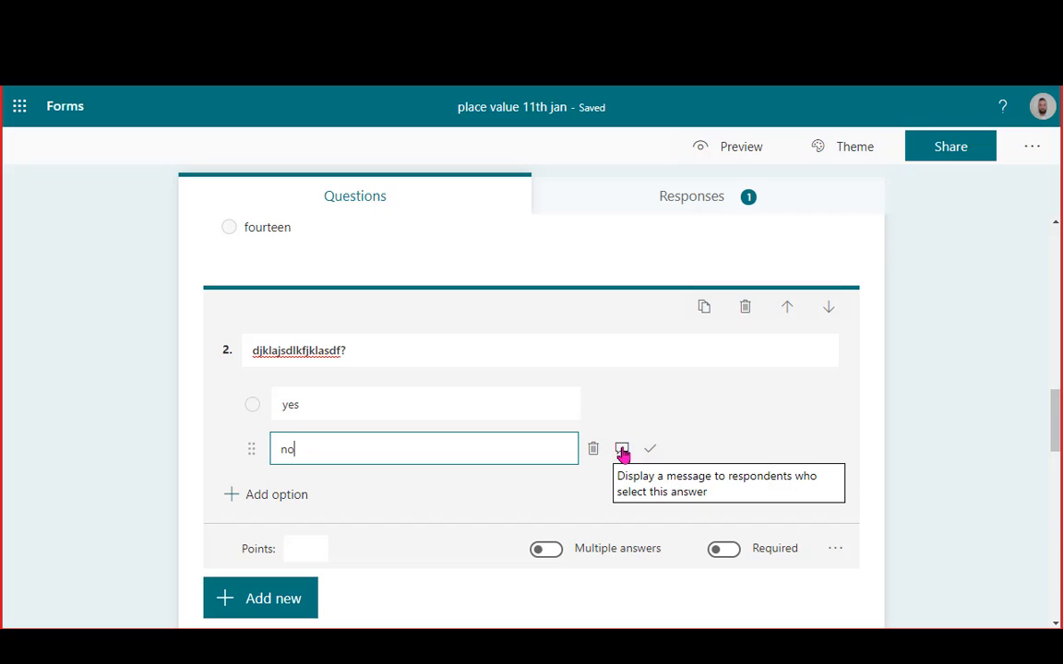
Give the 'no' answer a feedback message and mark 'yes' as the correct answer
click(621, 450)
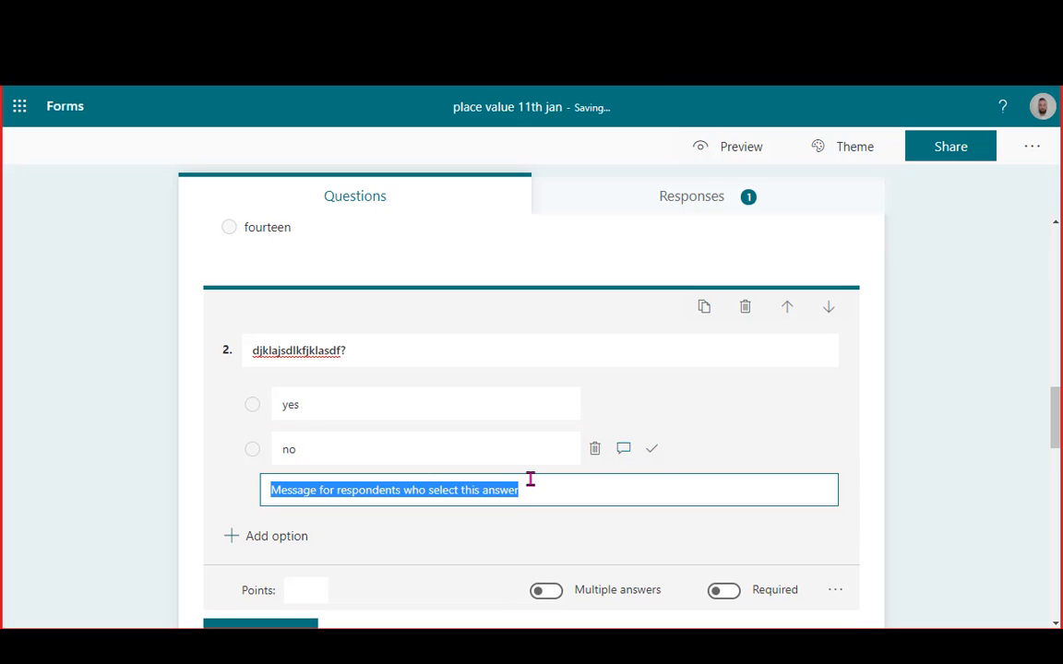
text(no)
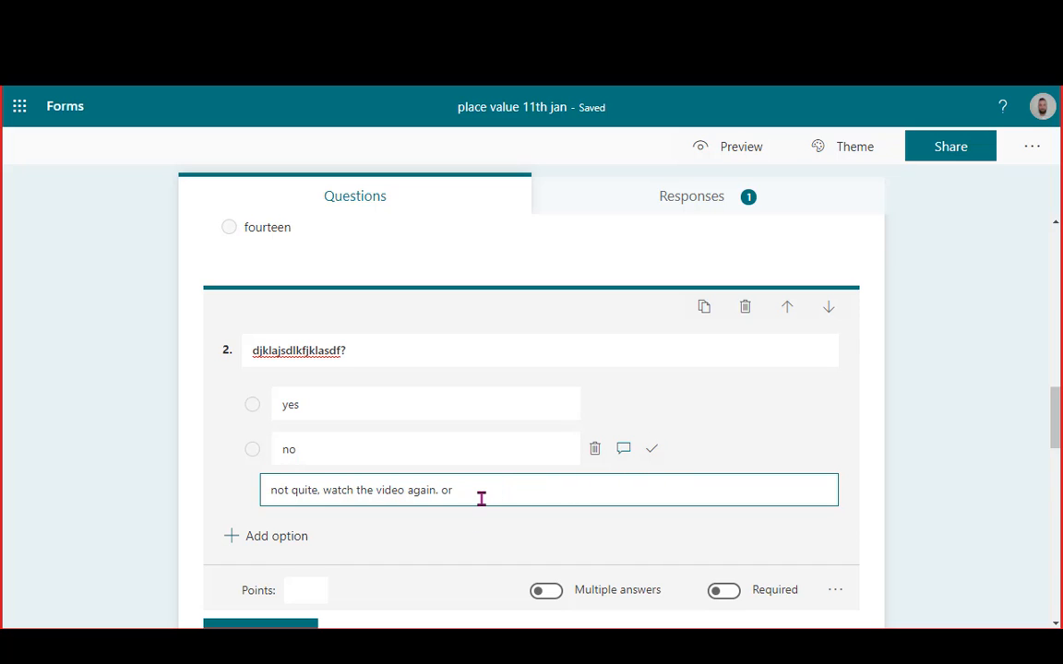
drag(482, 498, 446, 496)
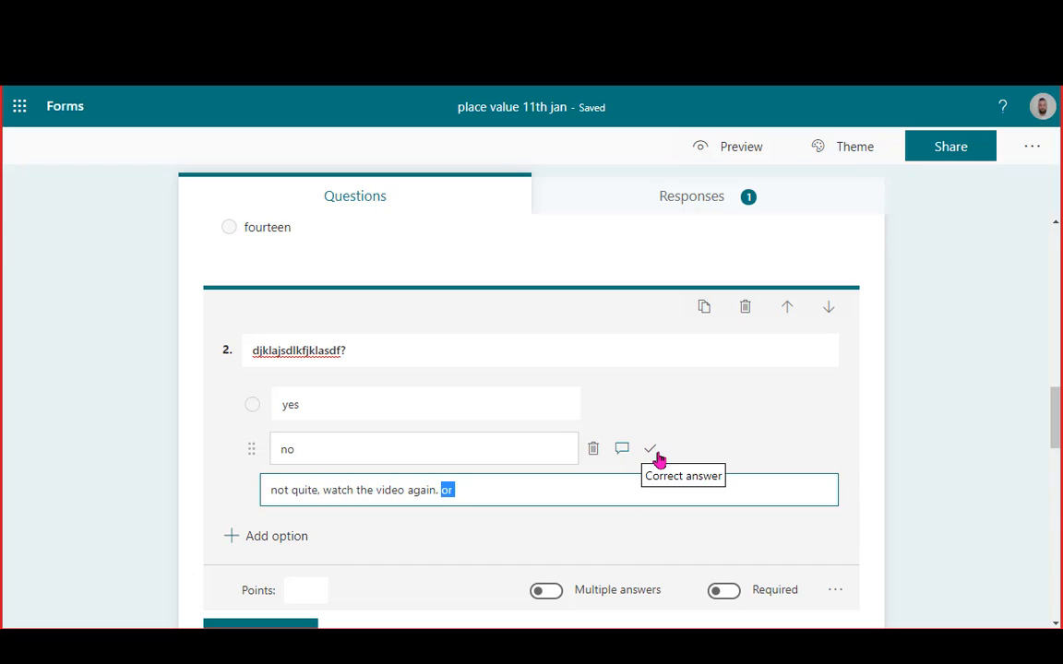
click(545, 414)
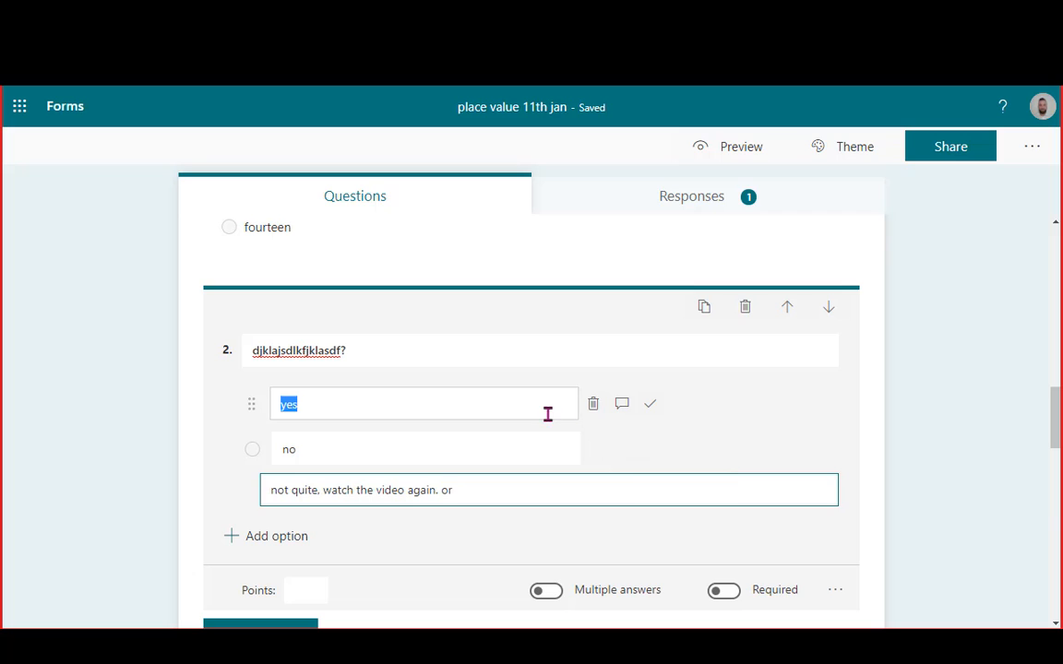
click(651, 406)
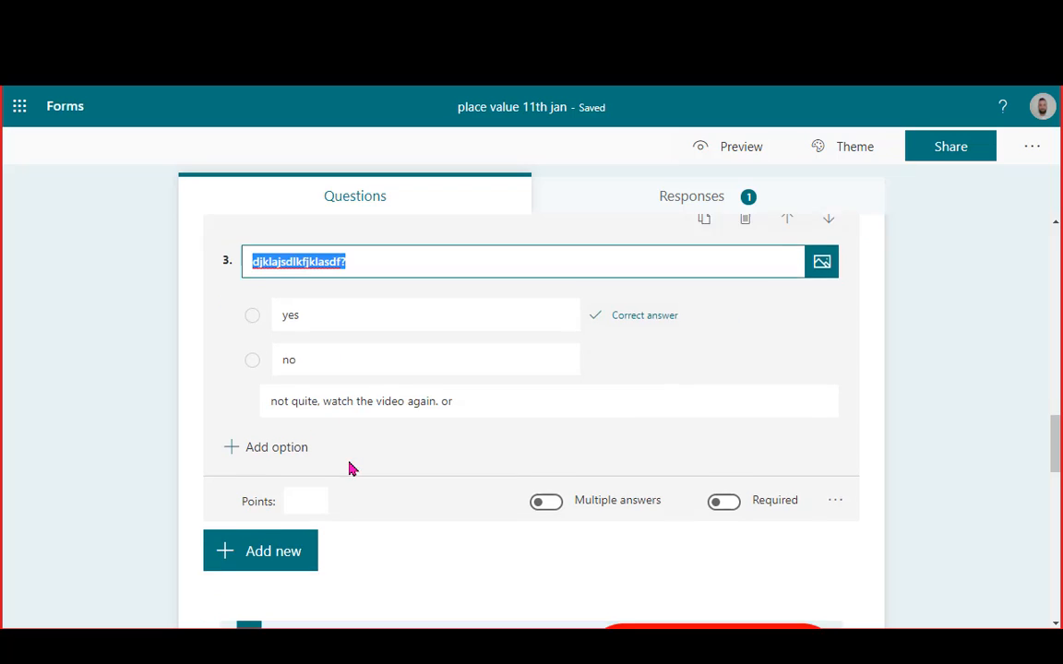
Delete the throwaway test question
click(393, 307)
drag(393, 307, 71, 333)
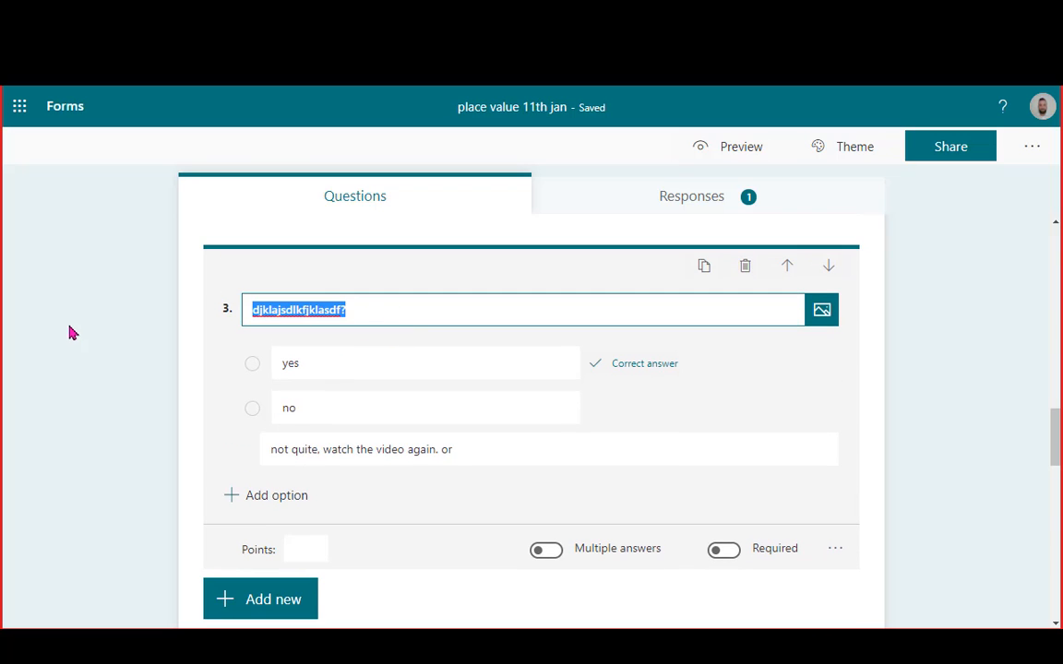
scroll(351, 406, up, 10)
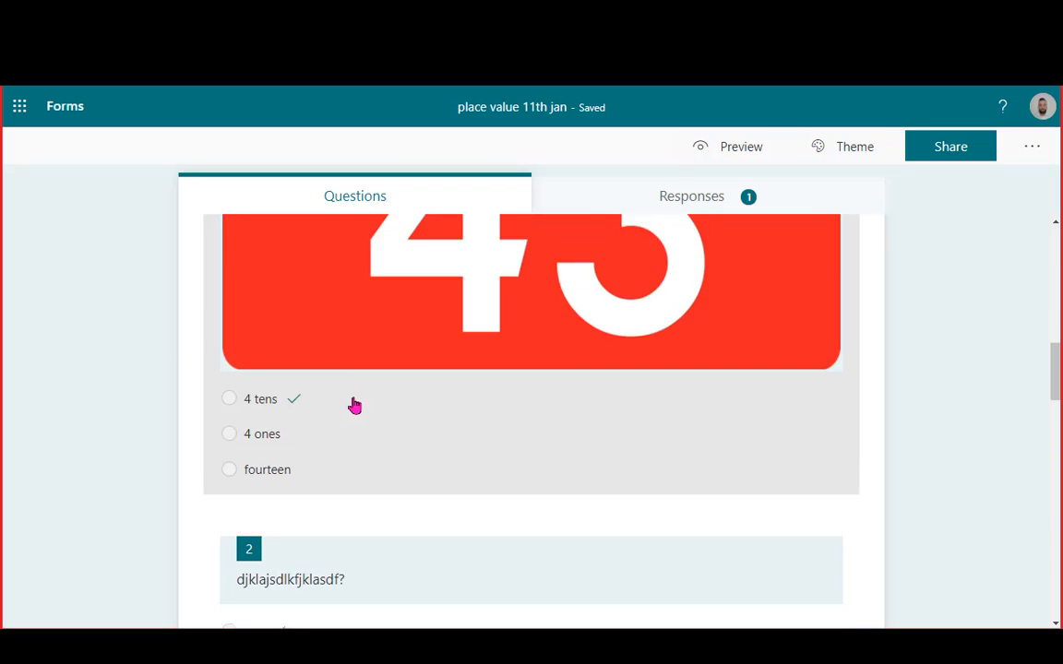
scroll(354, 406, up, 4)
scroll(368, 467, down, 5)
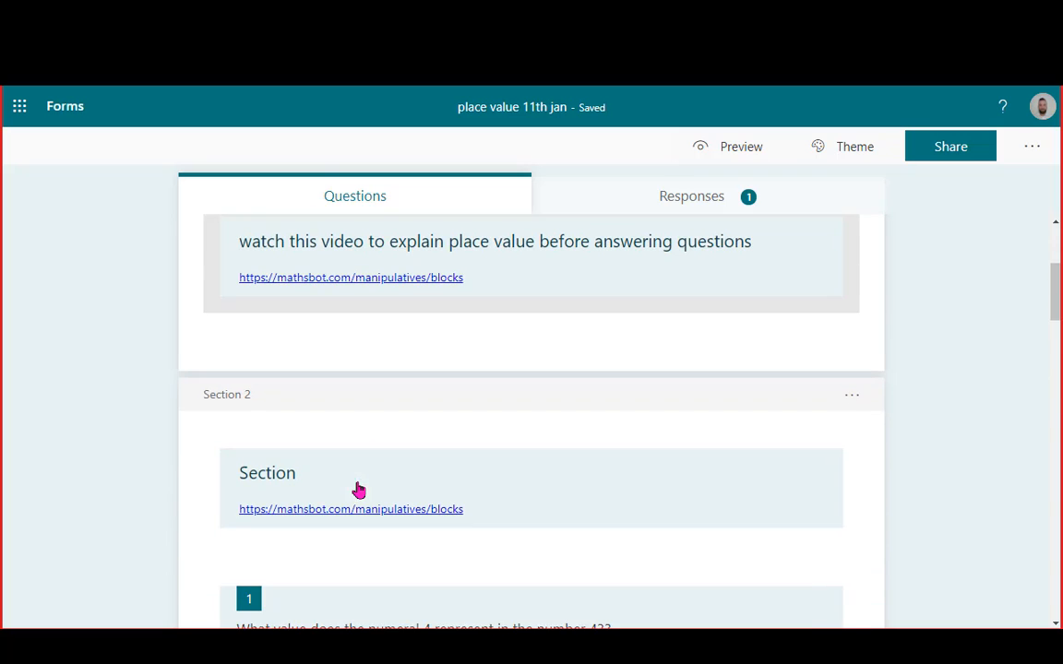
scroll(436, 399, down, 8)
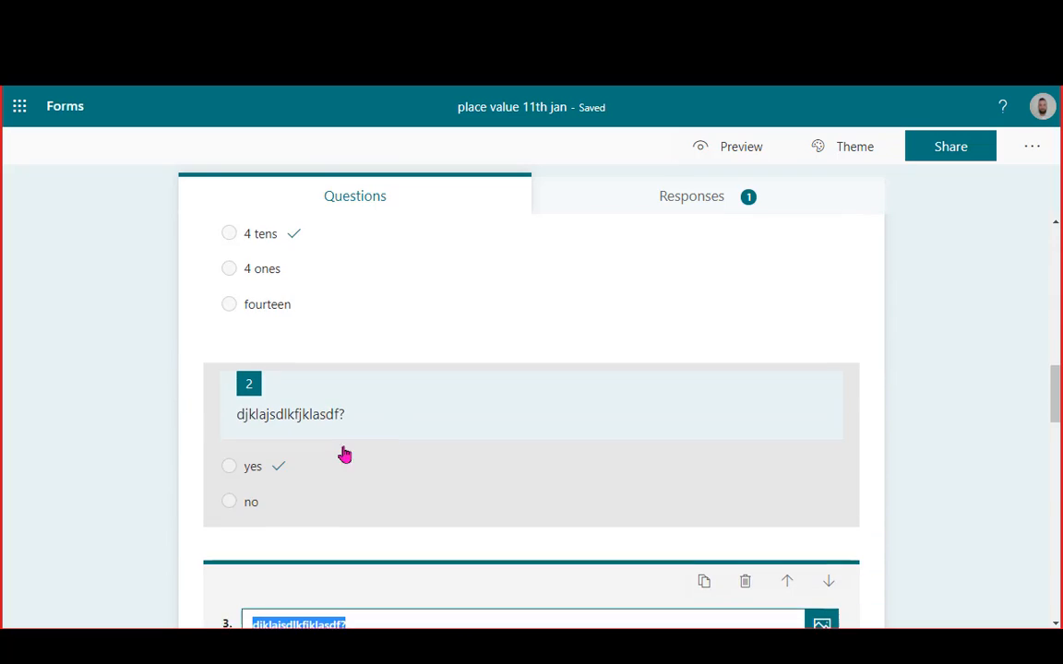
click(724, 372)
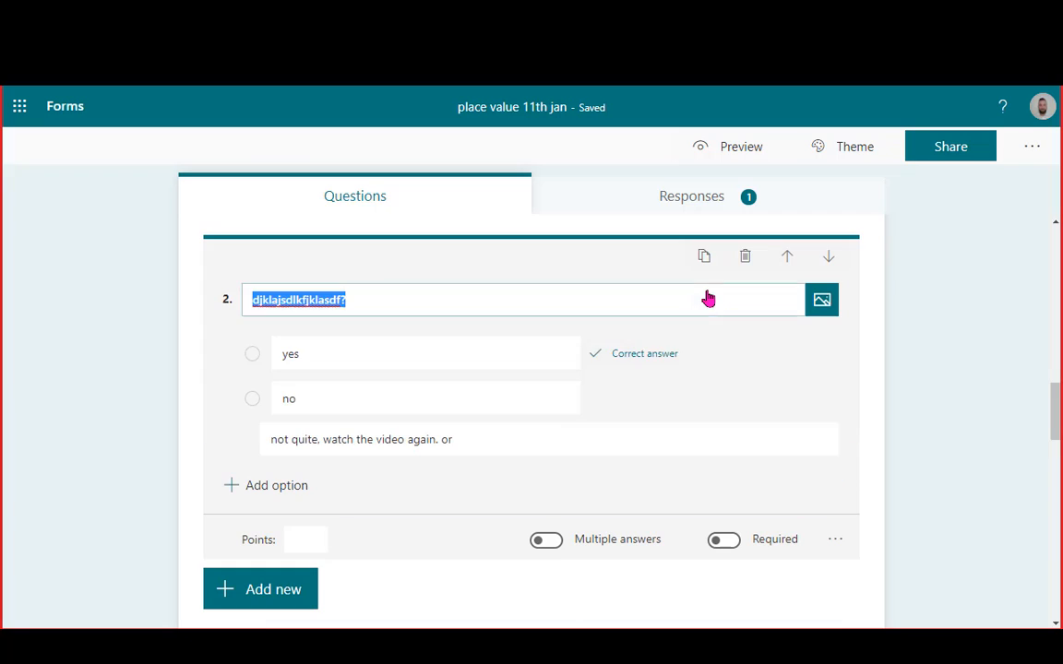
click(746, 261)
Duplicate the 16 question and change the copy to ask about the numeral 7 in 17
click(361, 302)
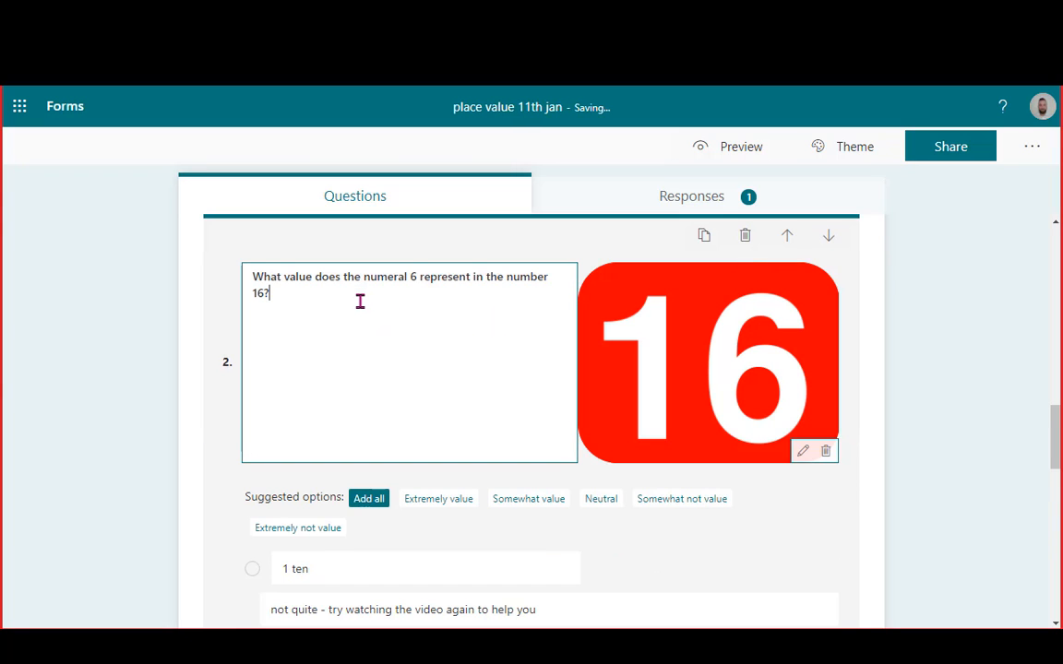
click(704, 235)
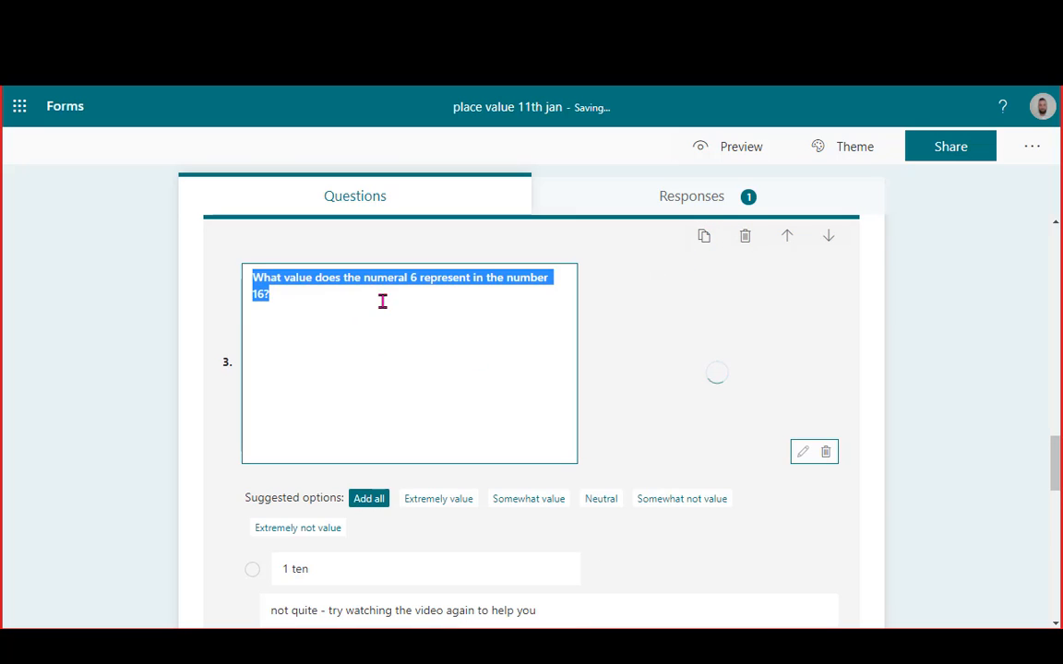
click(419, 277)
double_click(415, 278)
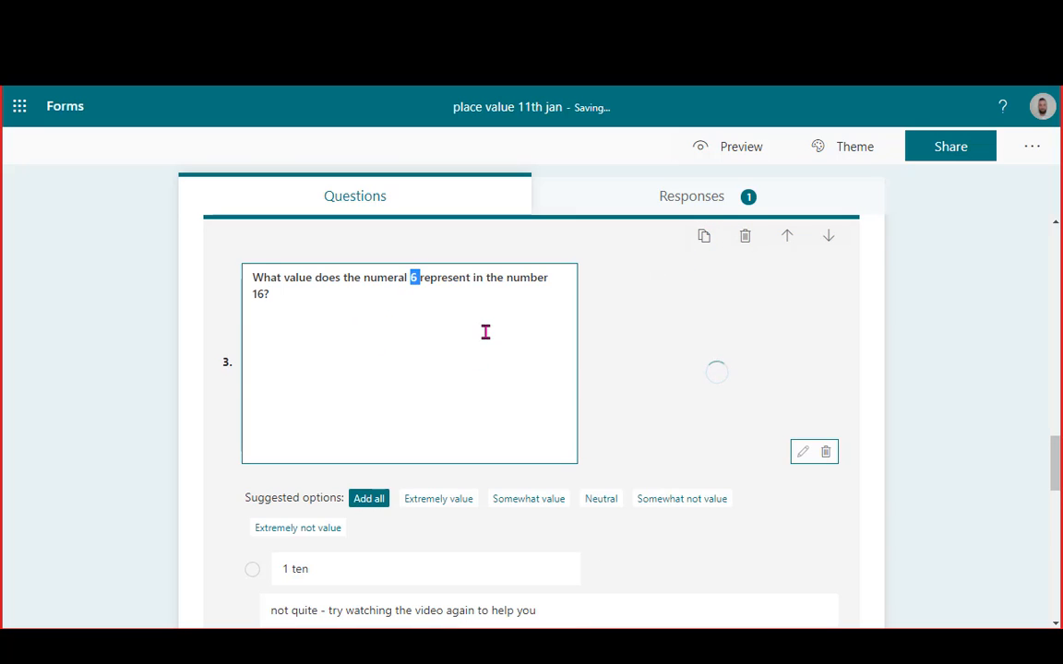
text(7)
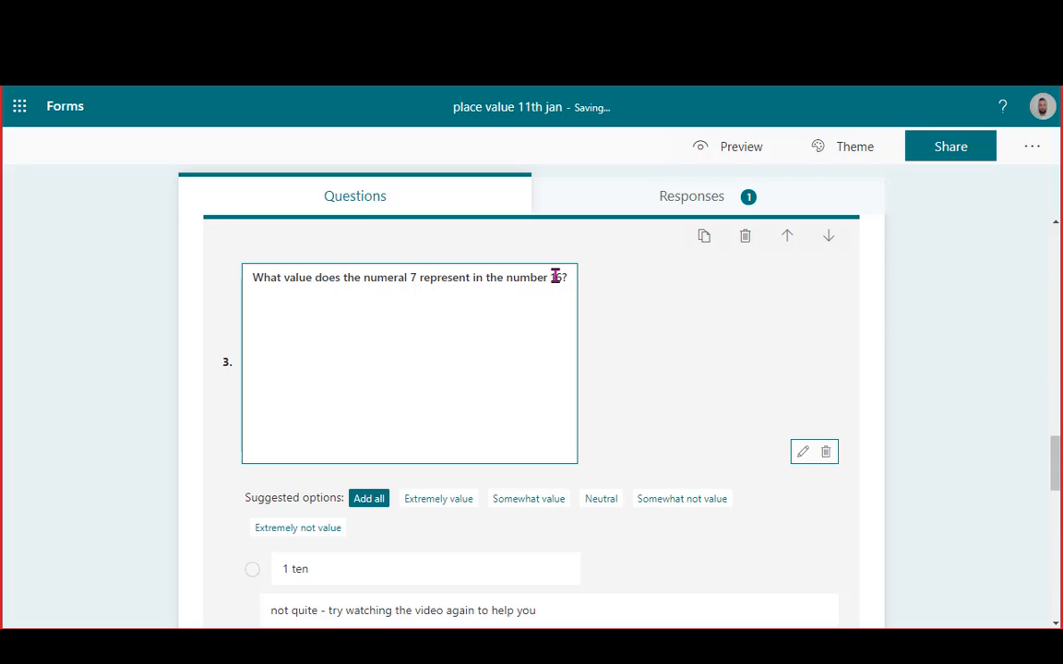
drag(554, 277, 560, 277)
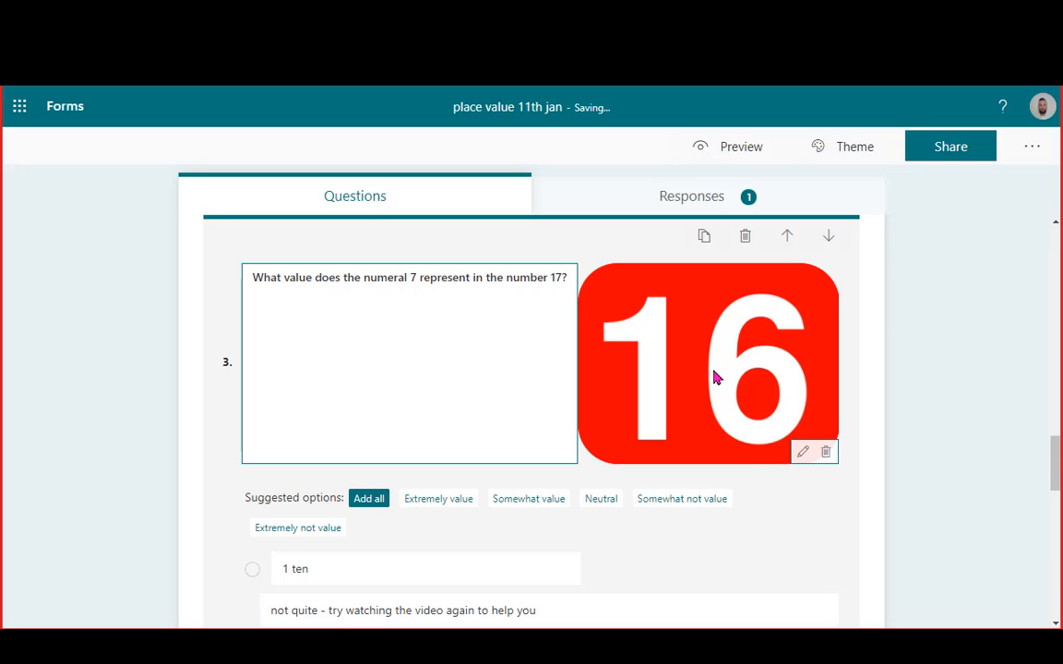
Replace the copy's 16 image with a yellow 17 image from the image search
click(825, 452)
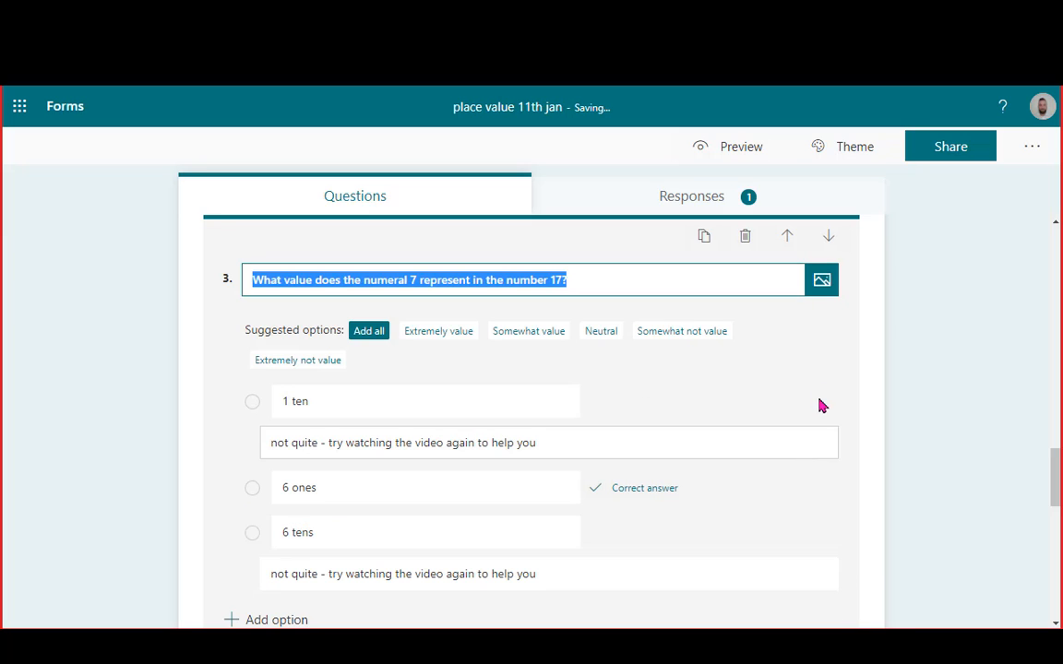
click(820, 284)
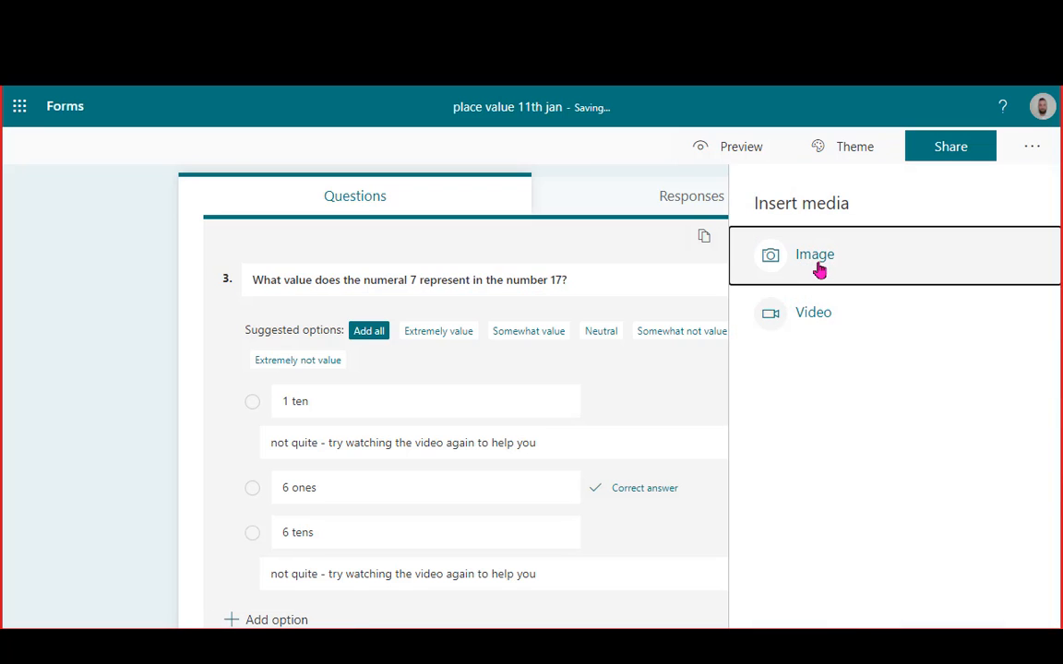
click(817, 263)
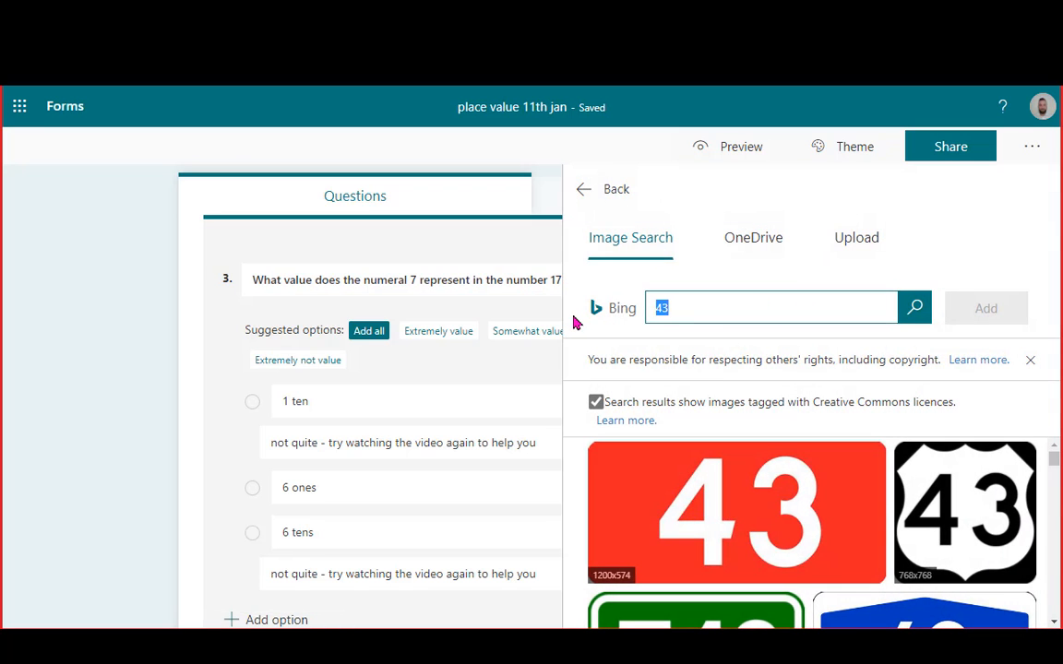
key(Return)
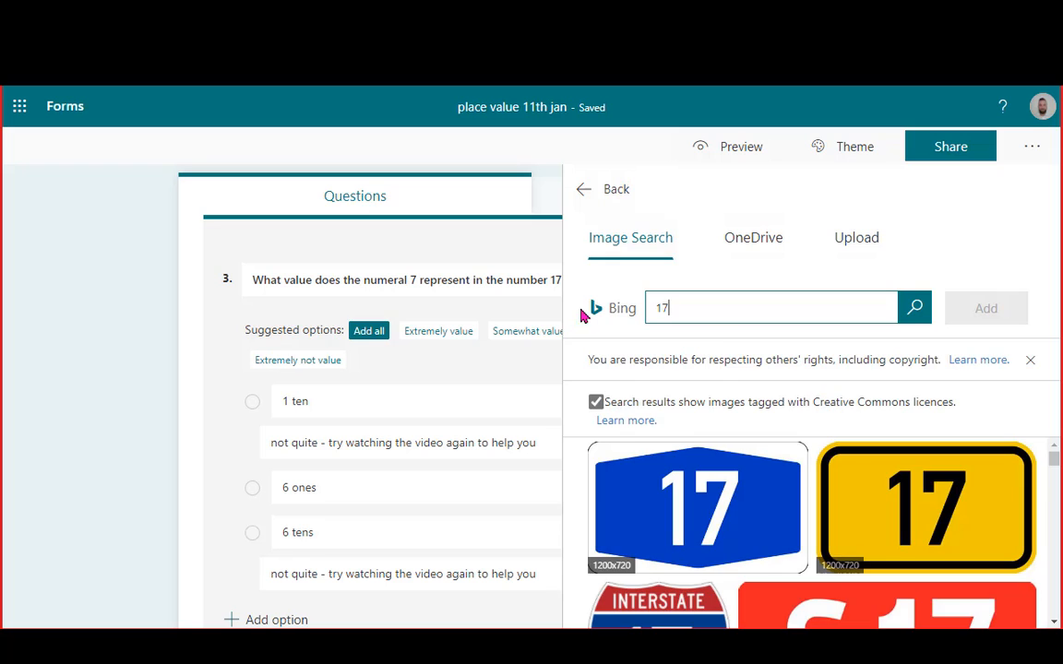
click(930, 484)
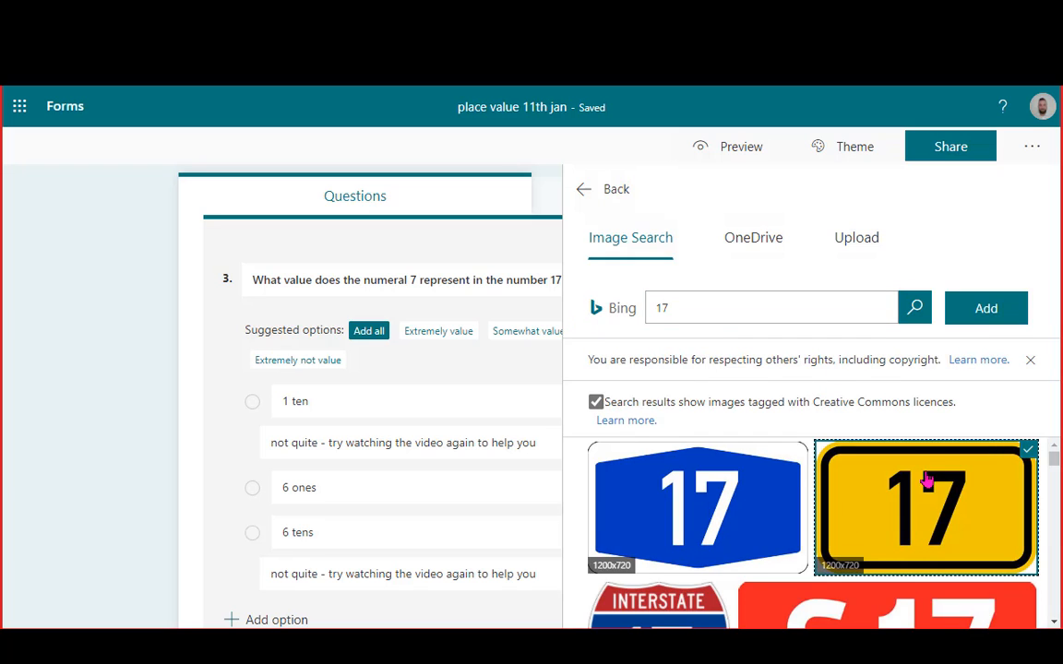
click(986, 308)
Open the responses summary and review the single response's marked answers question by question
click(703, 214)
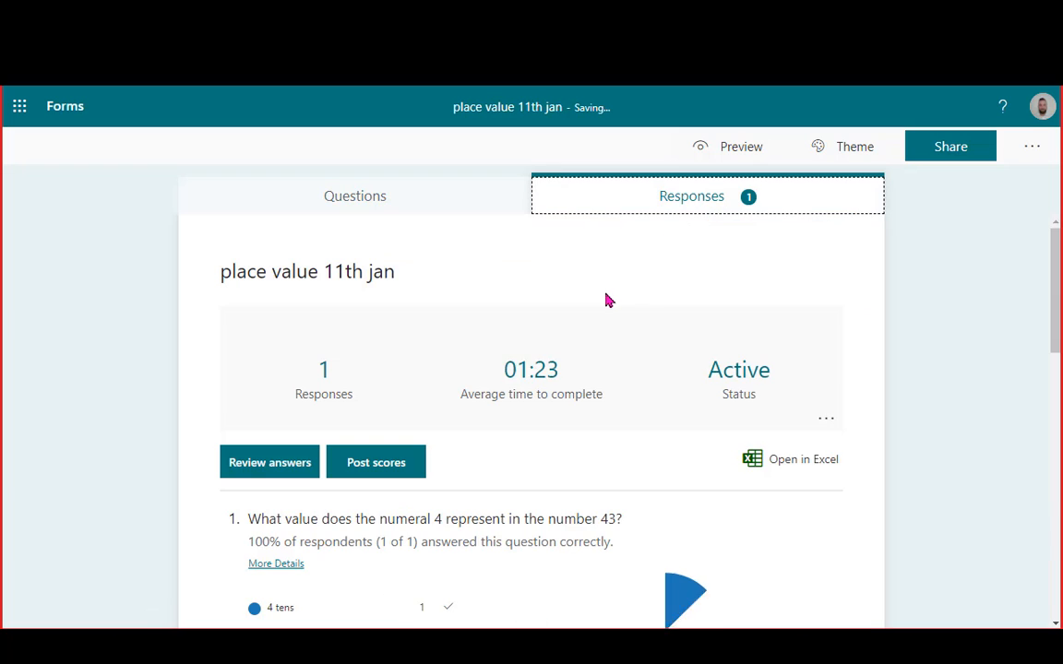
scroll(579, 422, down, 2)
scroll(386, 446, down, 3)
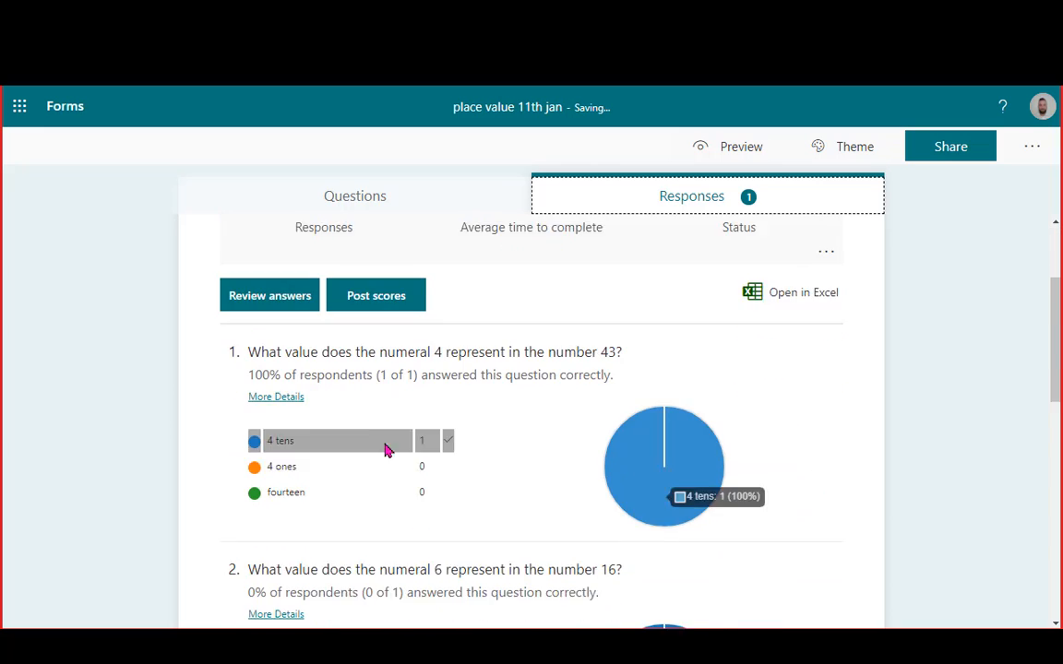
scroll(277, 334, up, 3)
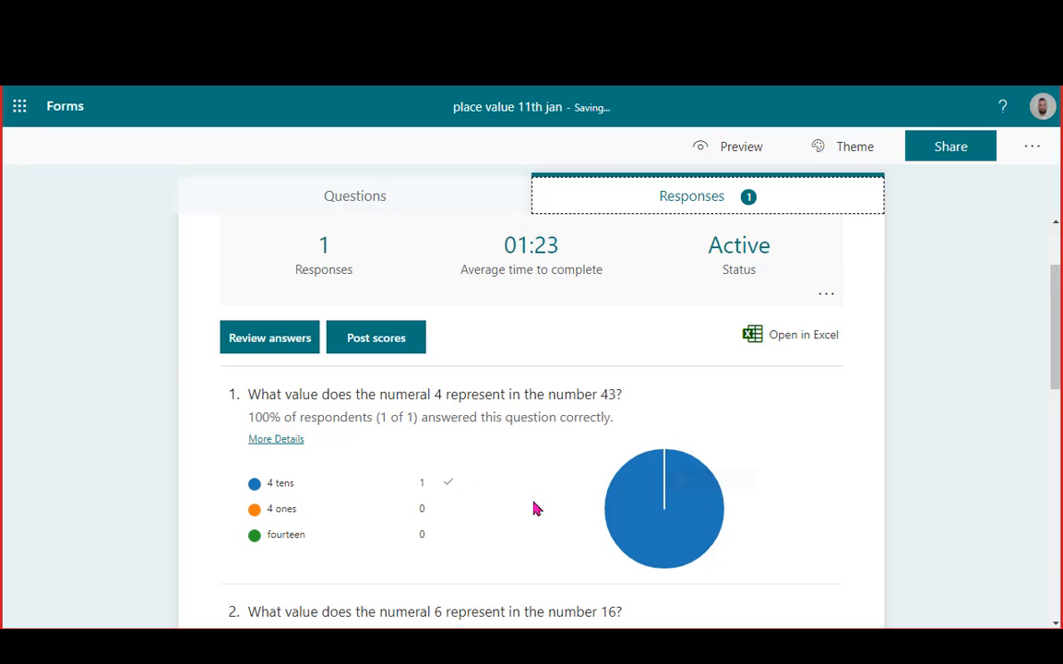
scroll(450, 510, down, 1)
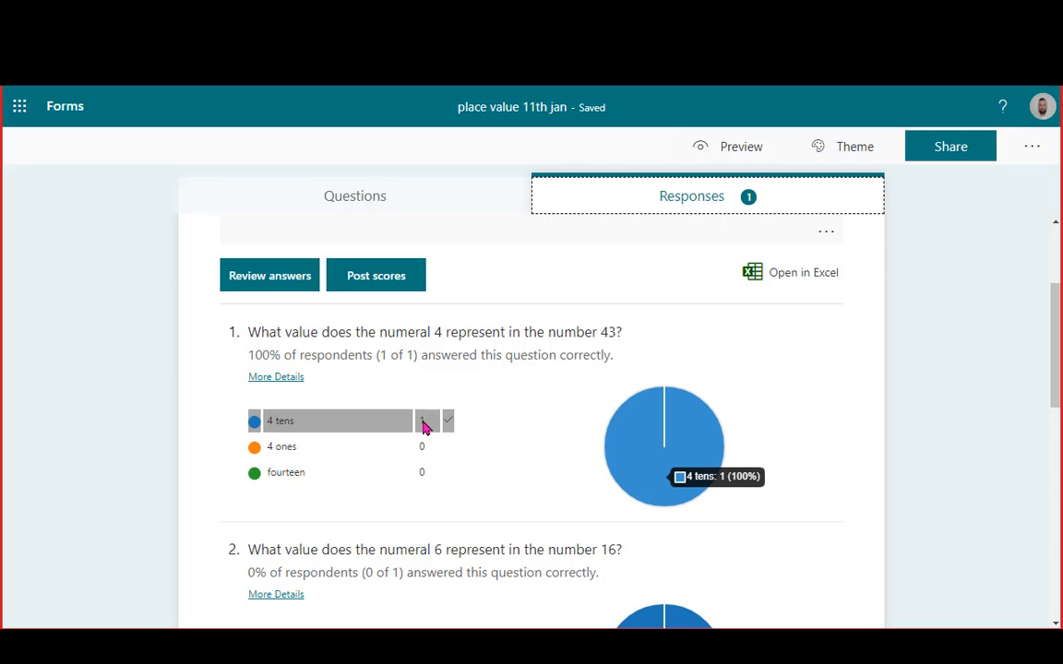
click(294, 280)
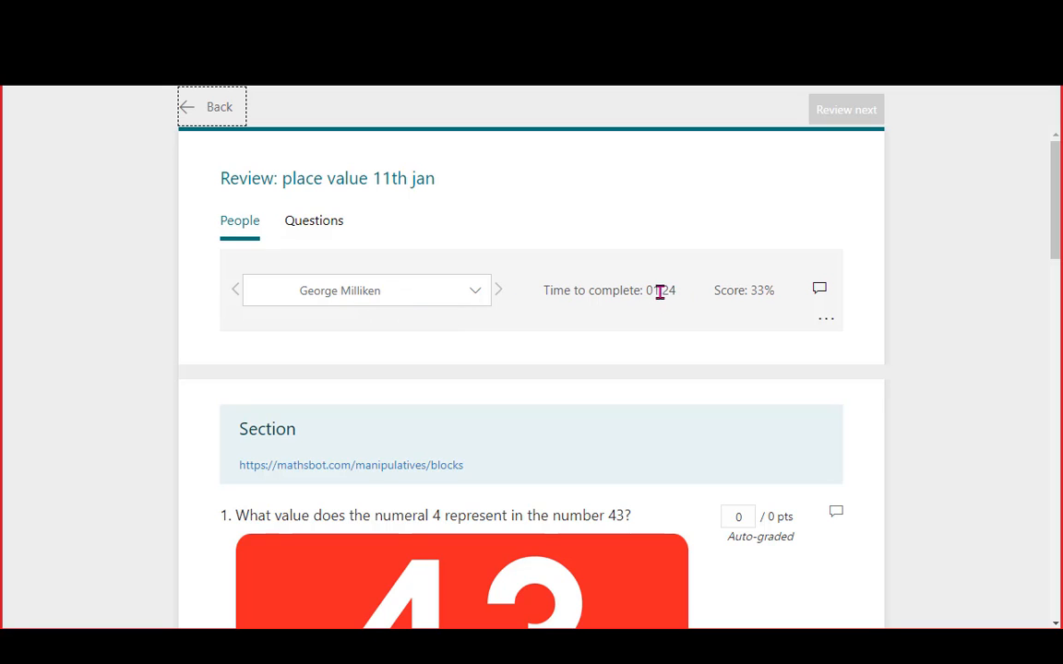
scroll(430, 319, down, 3)
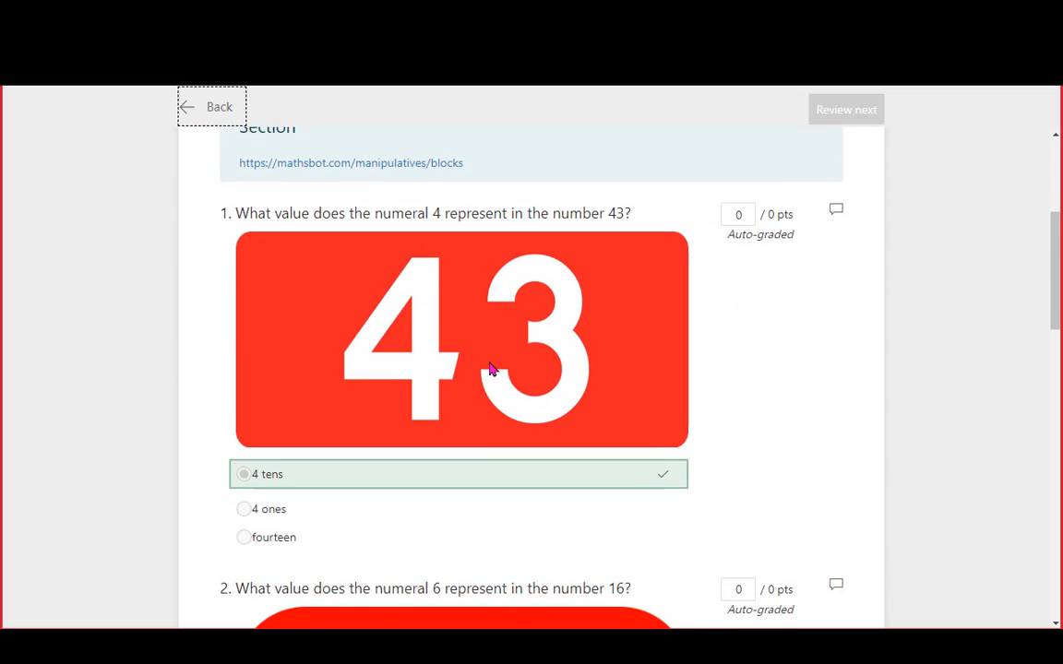
scroll(491, 370, down, 6)
scroll(375, 397, down, 5)
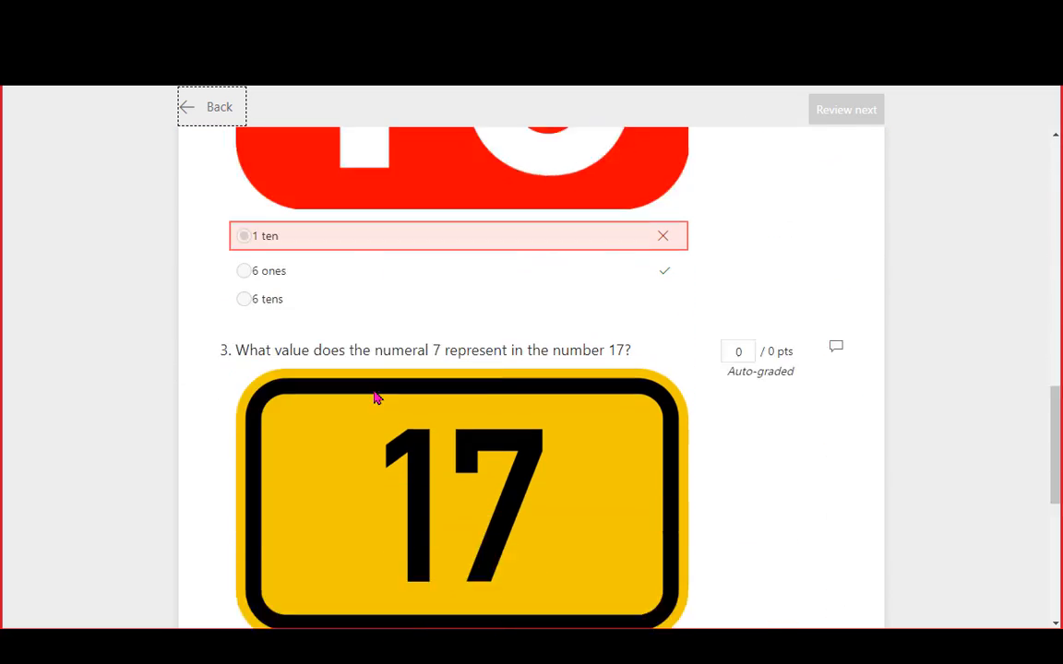
scroll(465, 508, down, 1)
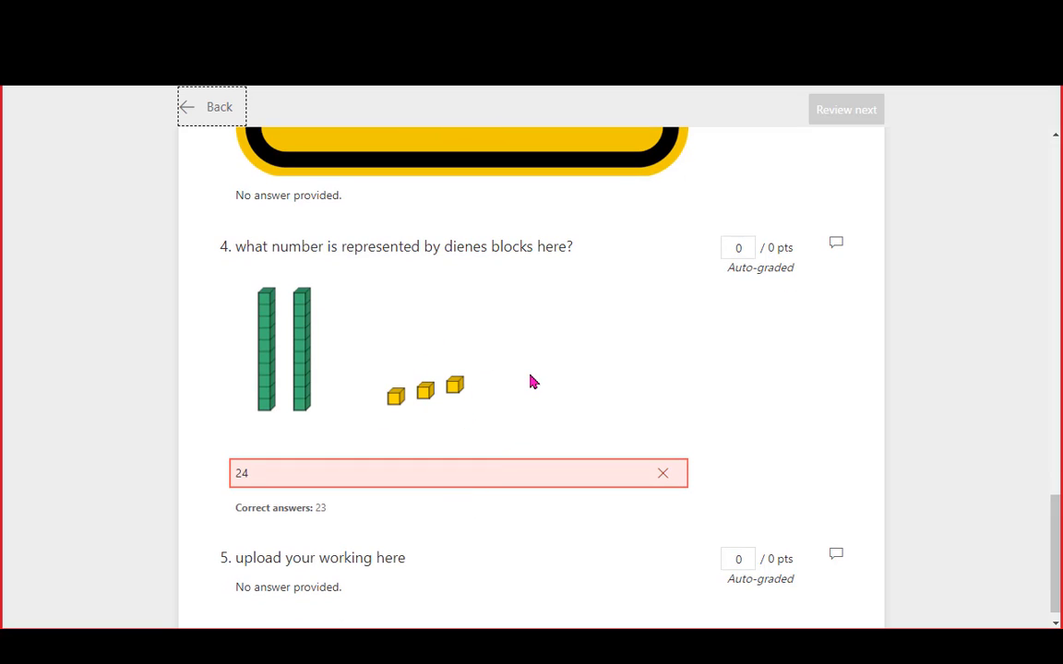
scroll(724, 367, up, 10)
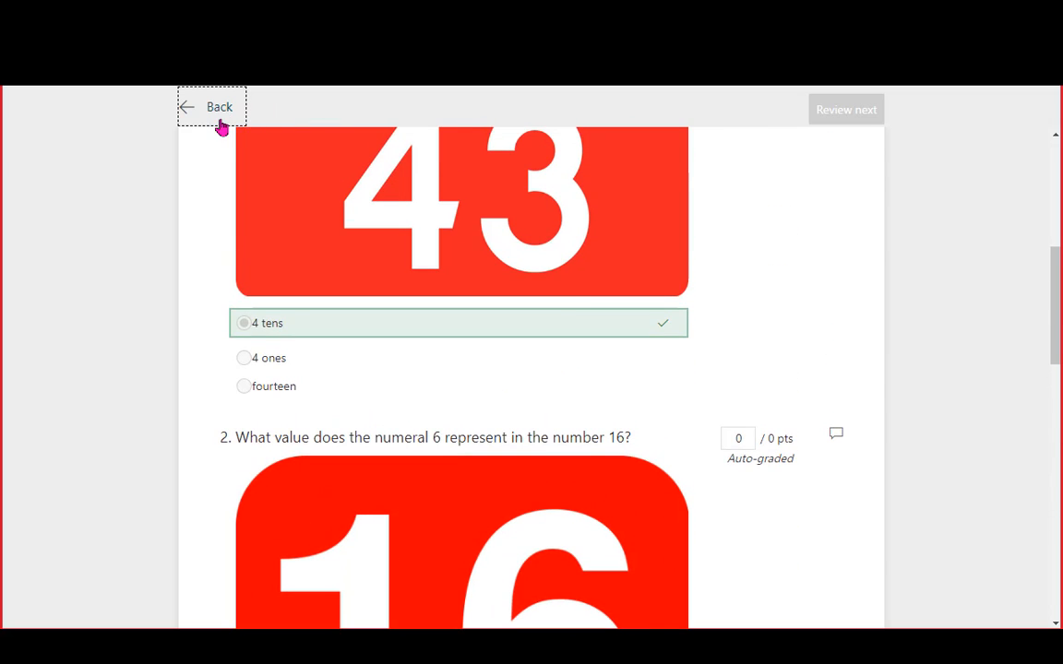
Copy the quiz's response link from the Share options
click(219, 118)
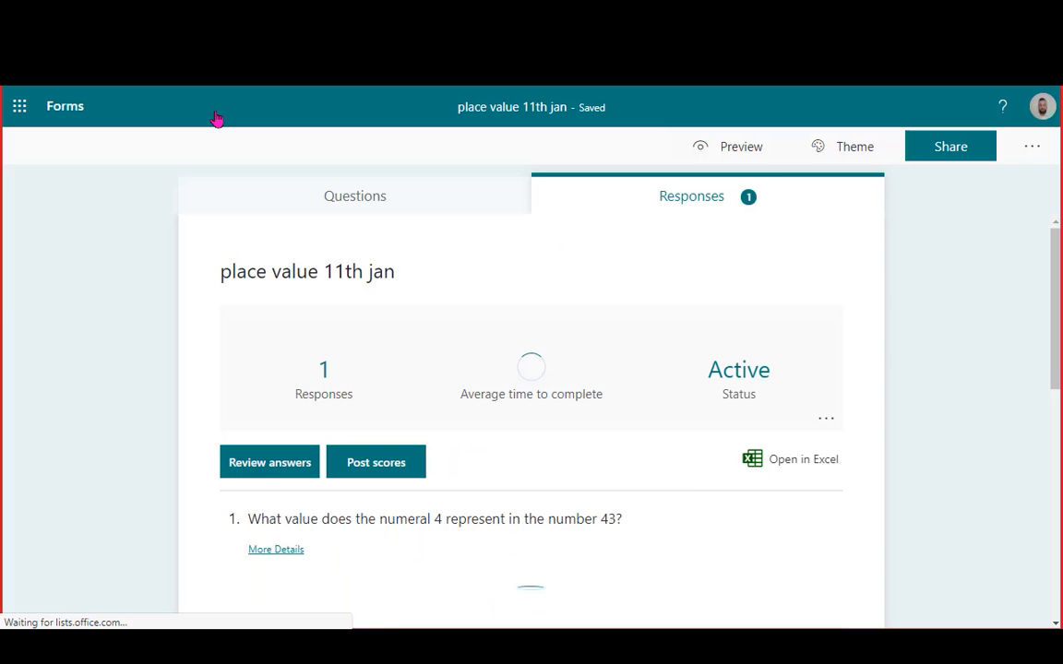
click(950, 149)
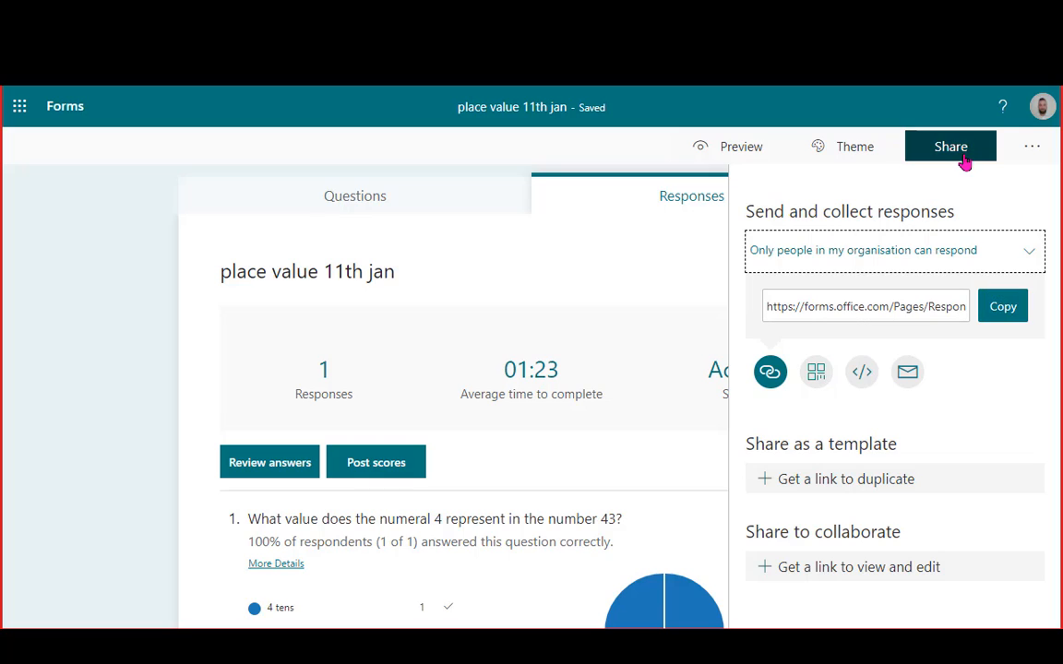
click(1002, 313)
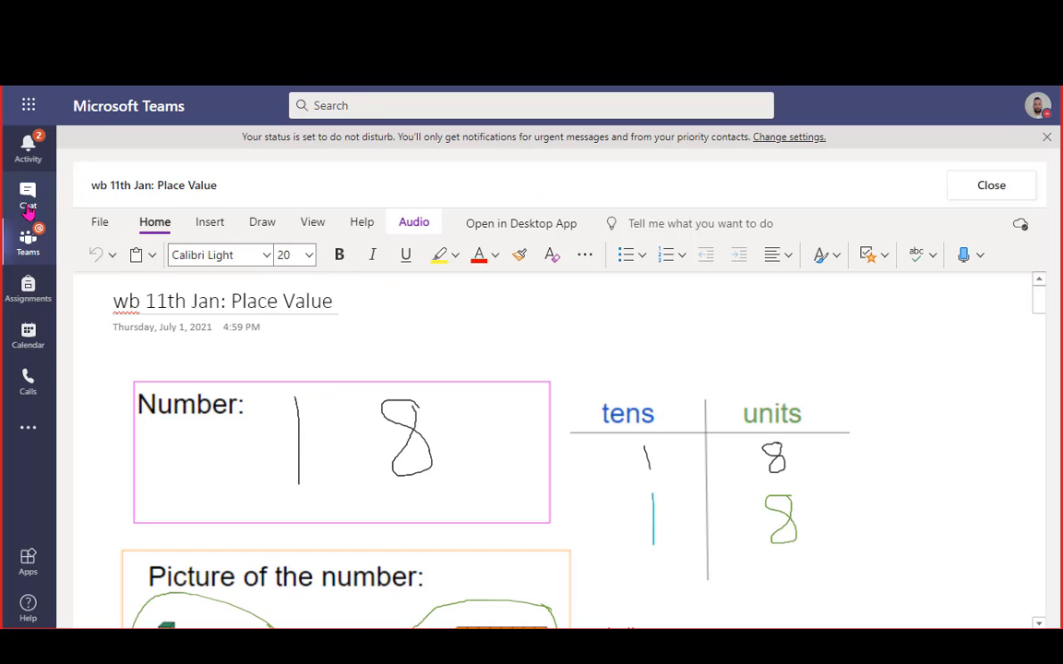
Open the digital class team's Assignments and start editing 'Numeracy: wb 11th Jan'
click(29, 242)
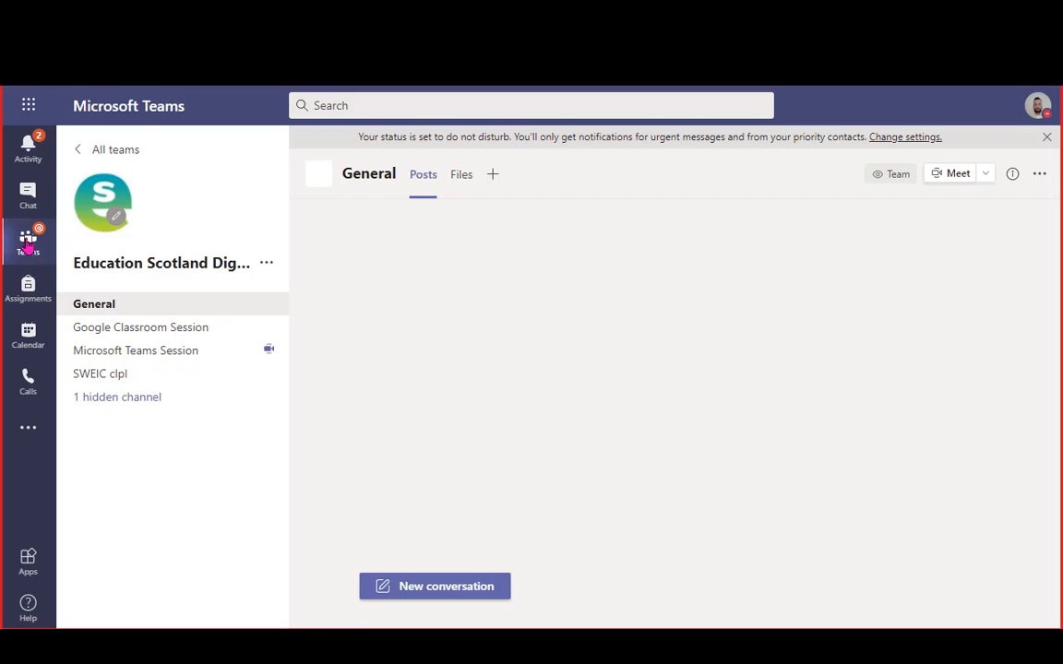
click(28, 246)
click(691, 305)
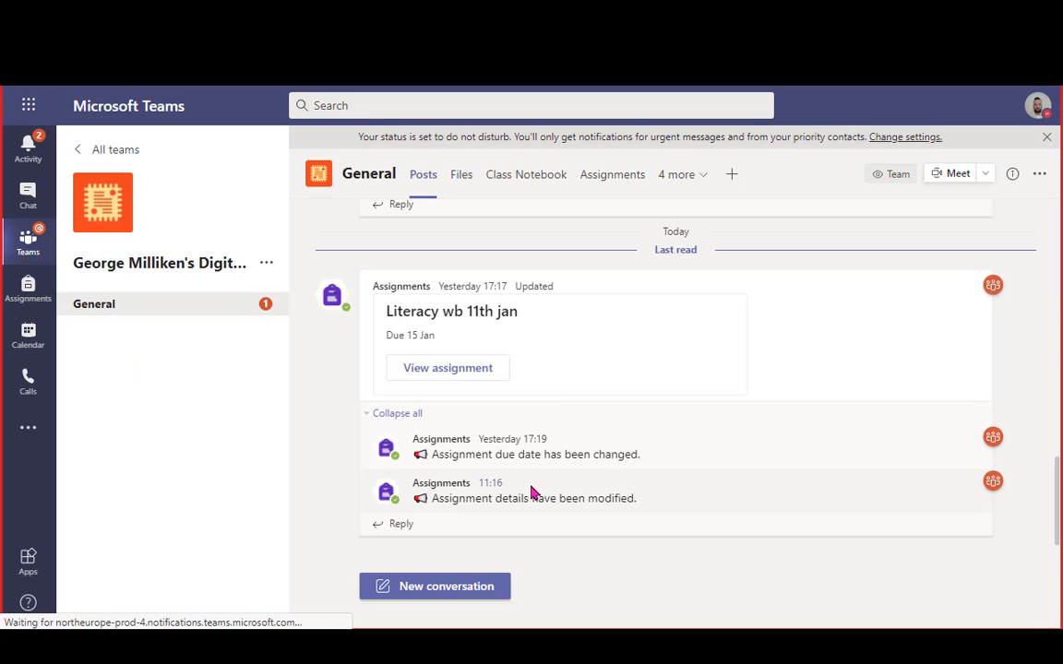
click(605, 175)
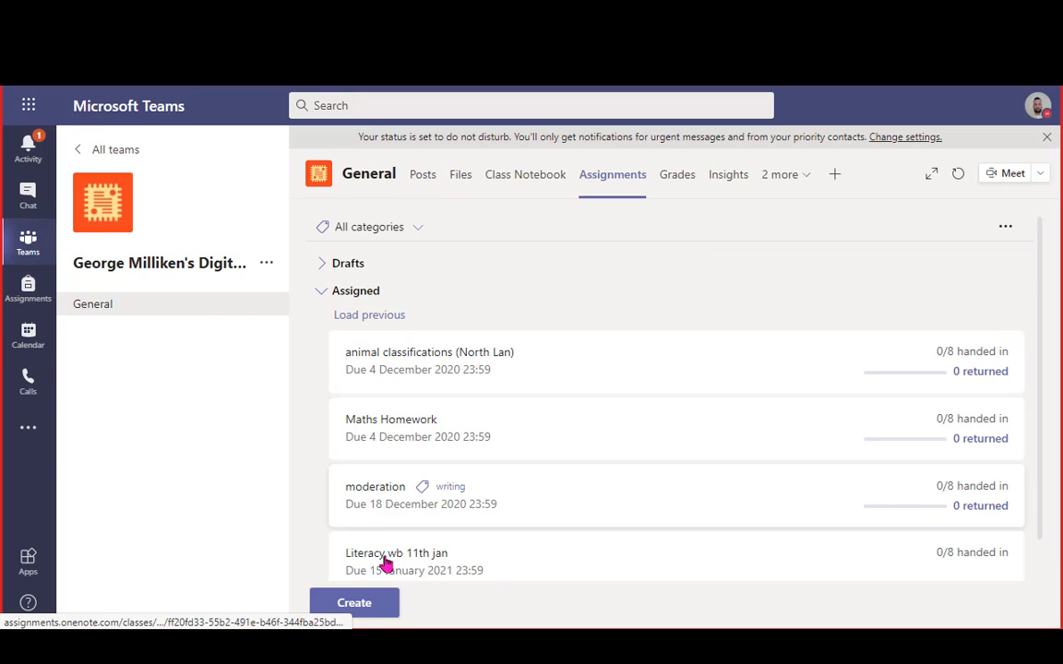
scroll(386, 563, down, 3)
click(494, 507)
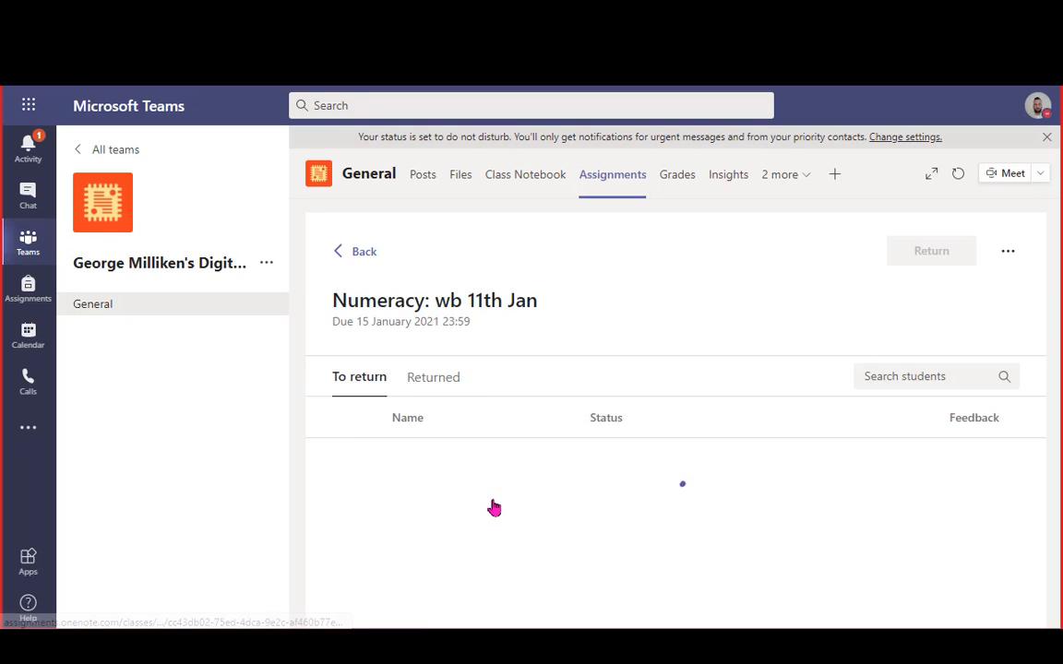
click(995, 248)
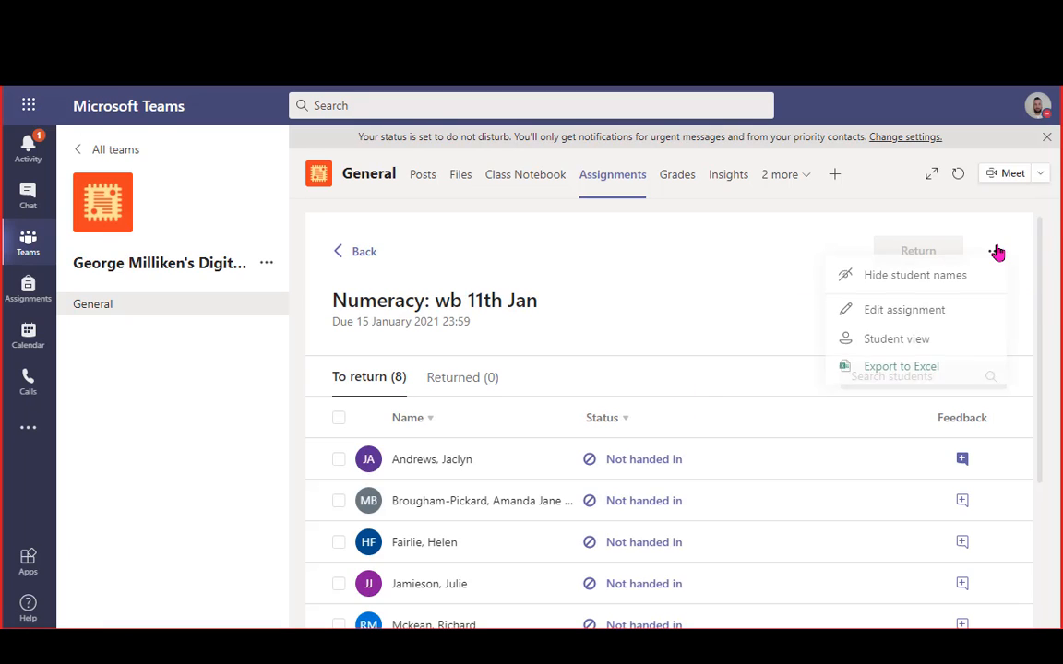
click(891, 311)
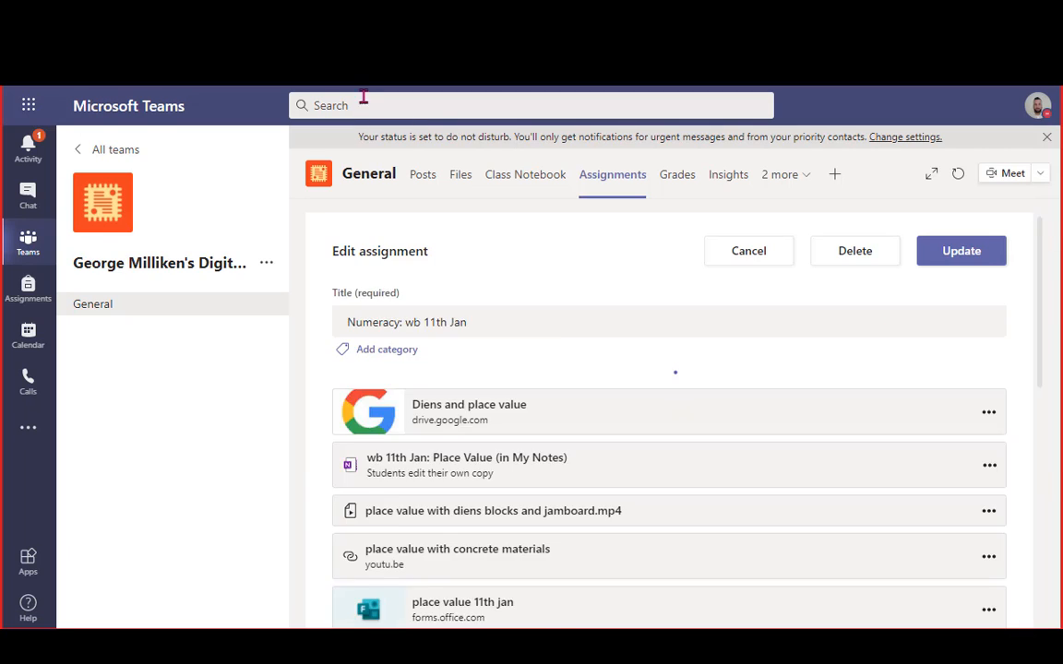
scroll(481, 499, down, 3)
scroll(482, 468, up, 4)
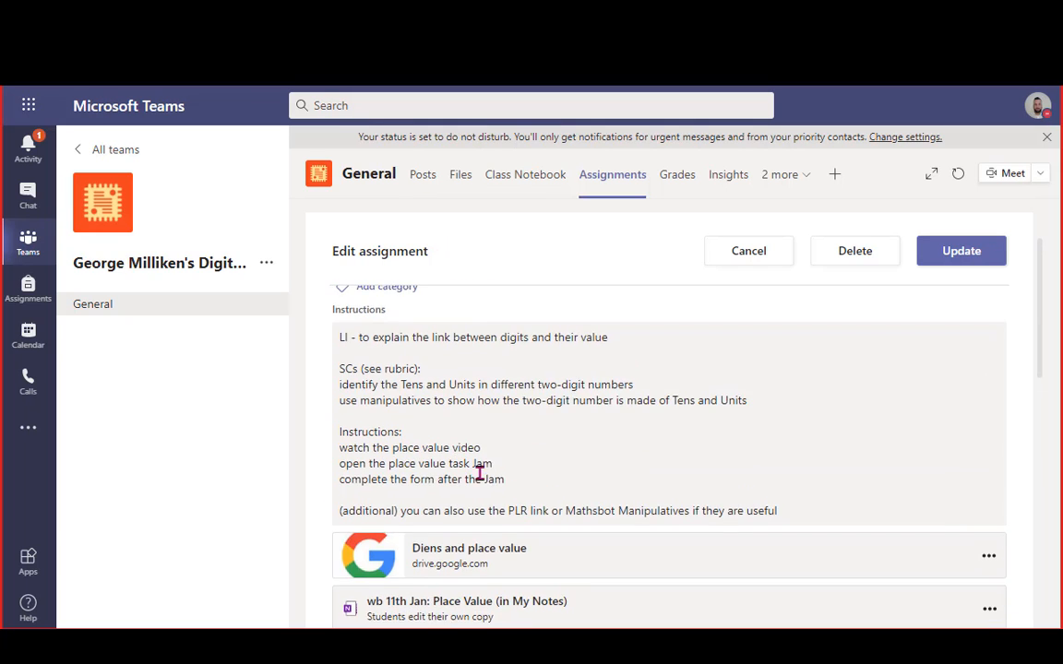
scroll(462, 491, down, 8)
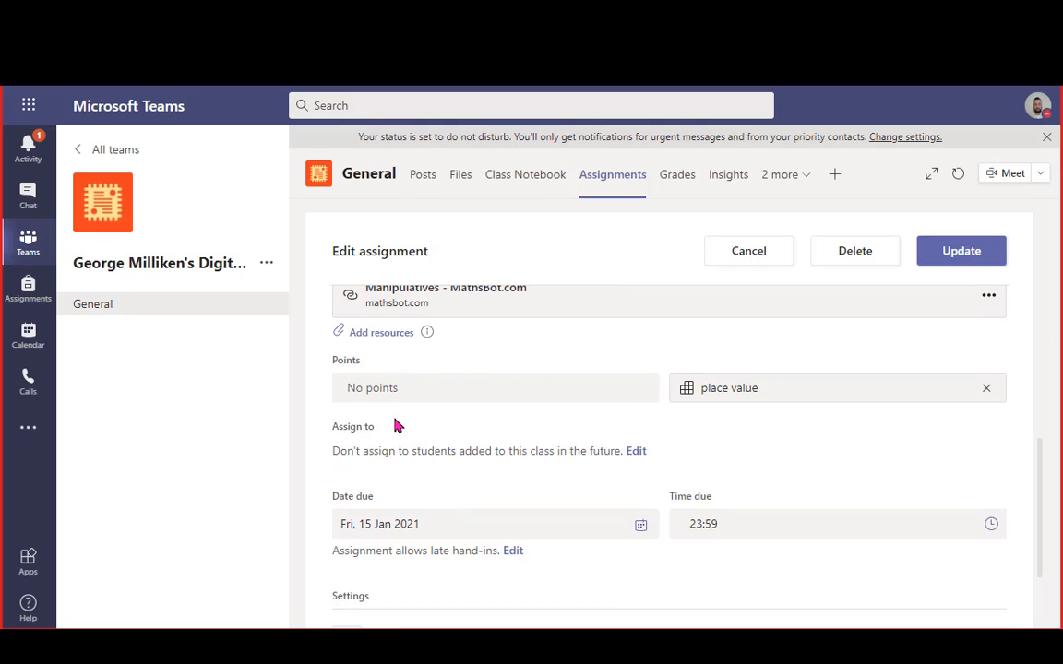
Attach the copied Forms link as a resource with display text 'place value 11th jan 2'
click(382, 333)
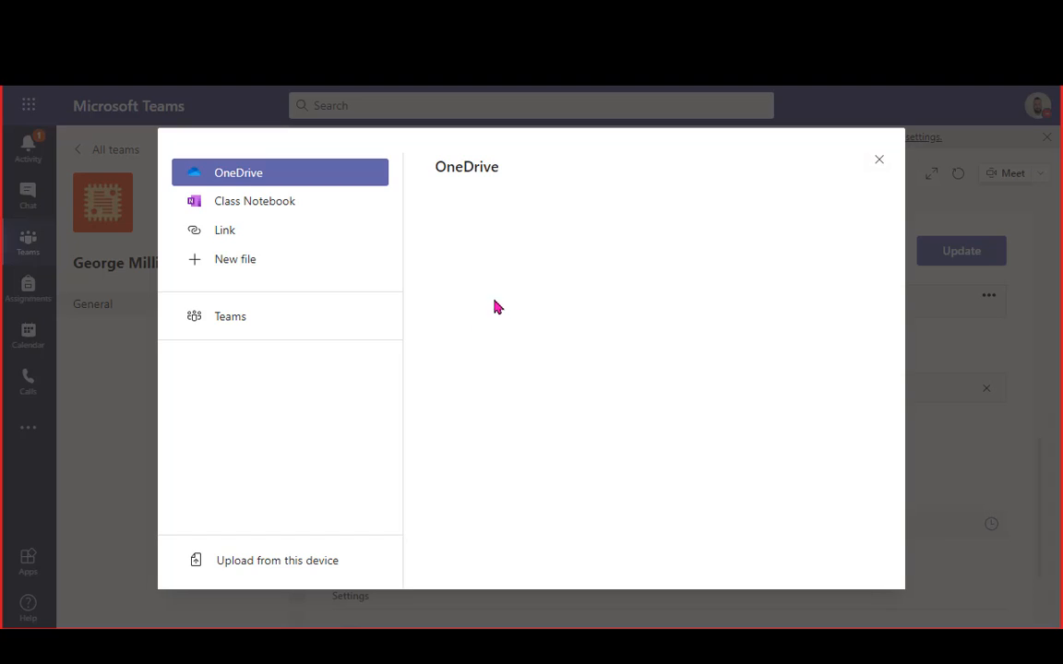
click(225, 233)
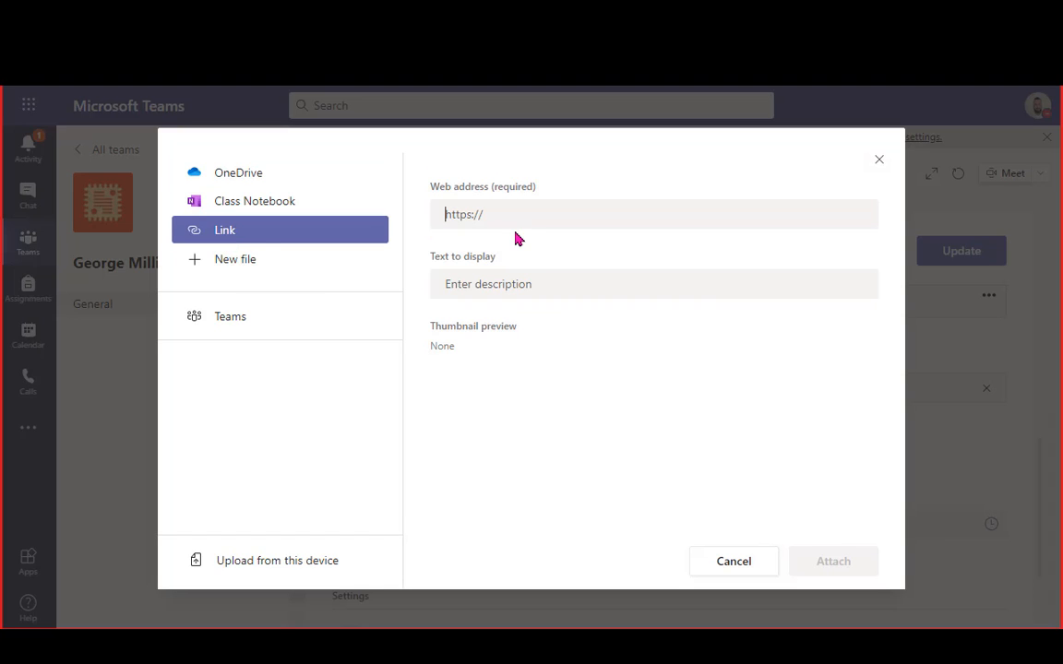
key(ctrl+v)
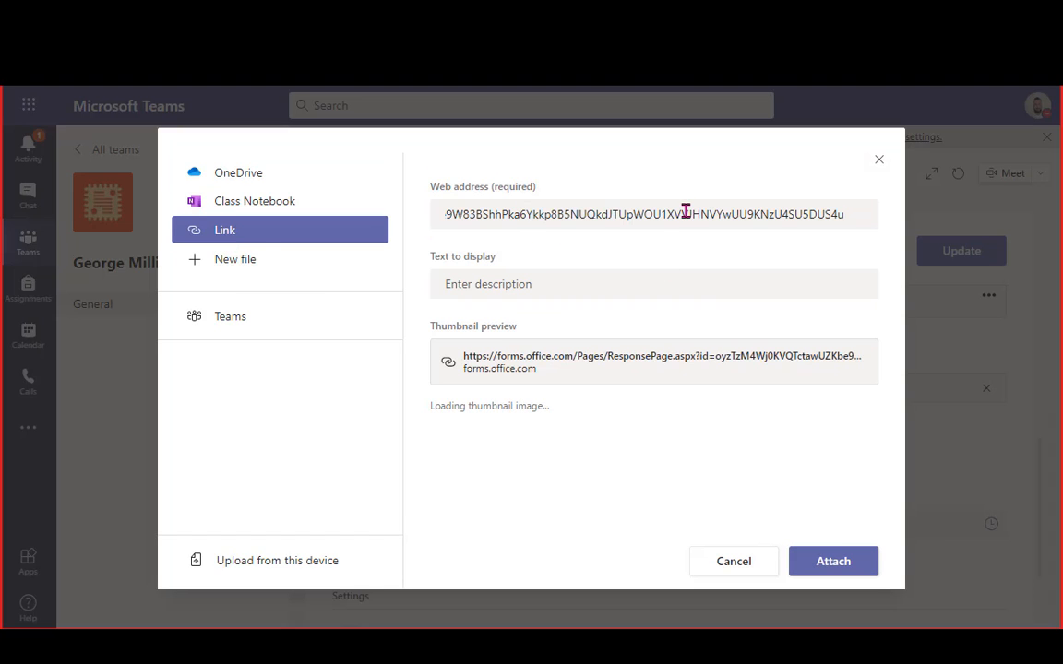
click(600, 280)
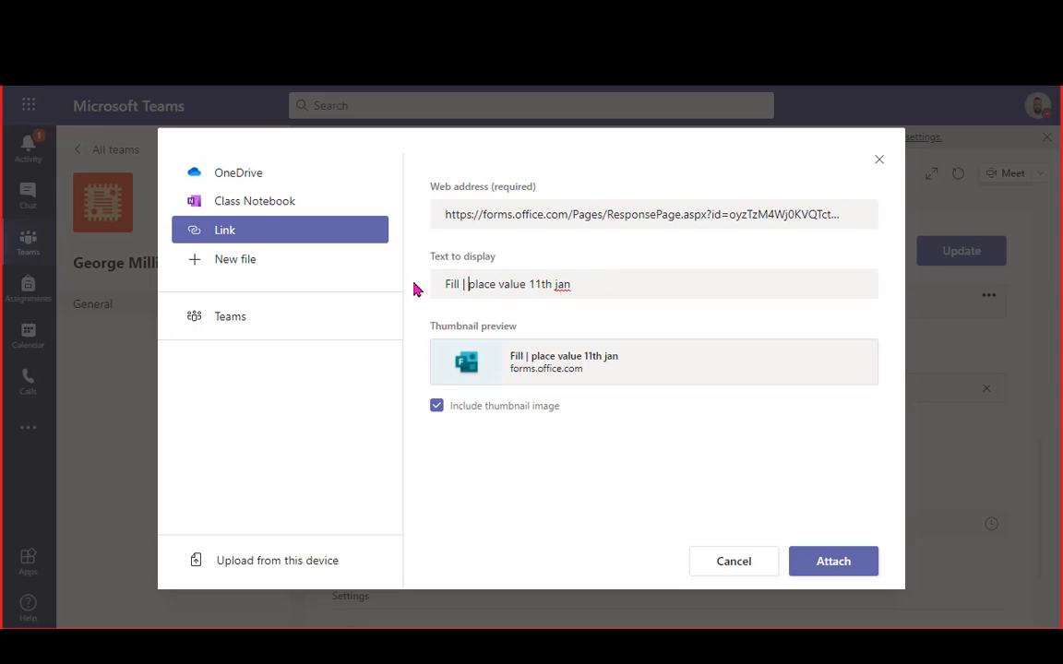
key(shift+Home)
key(BackSpace)
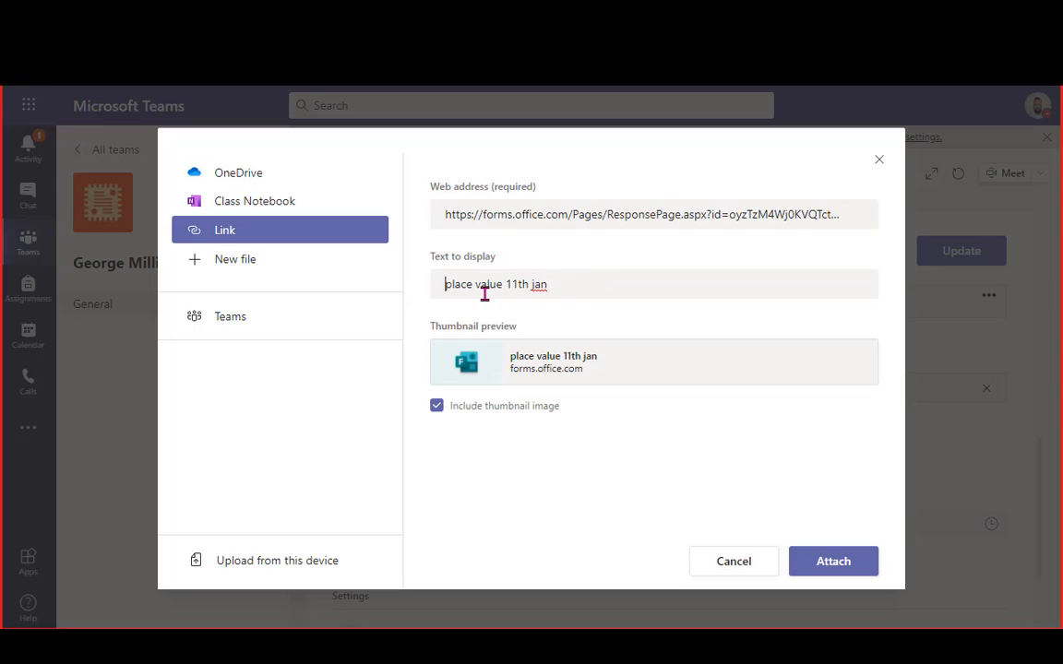
text(2)
click(830, 570)
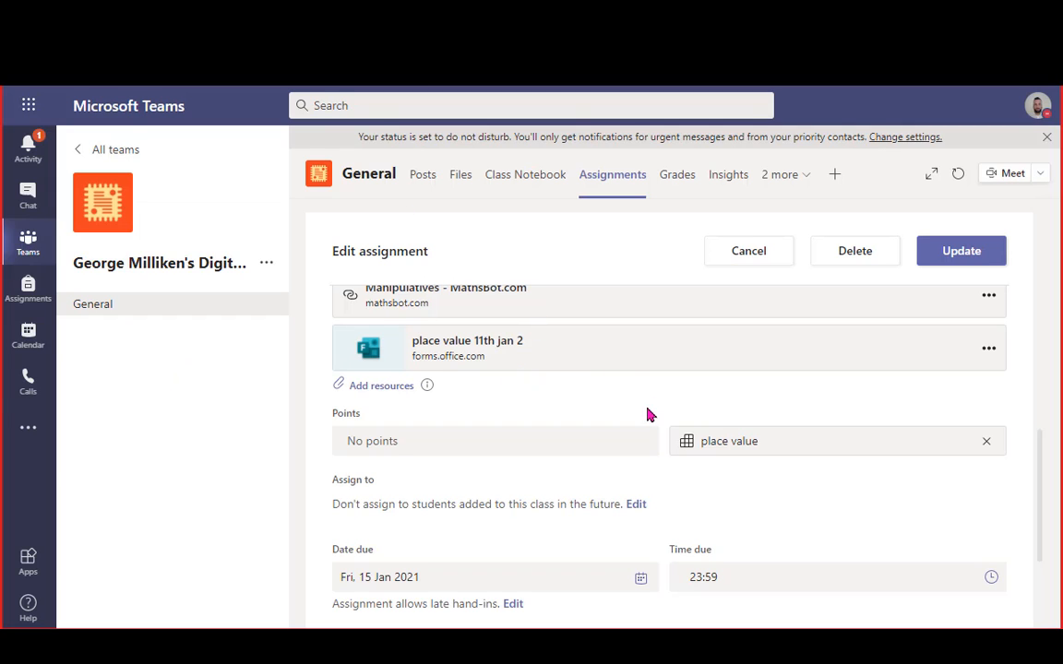
scroll(648, 415, up, 3)
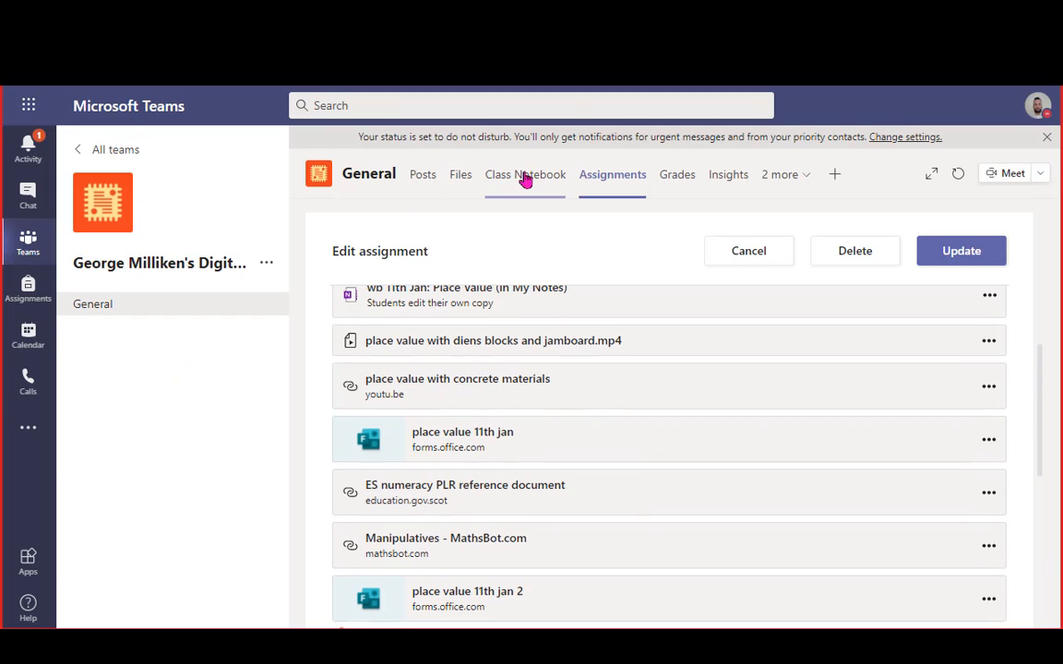
Open the Class Notebook's Belarus Languages Demo page with the cursor after the instruction line
click(524, 177)
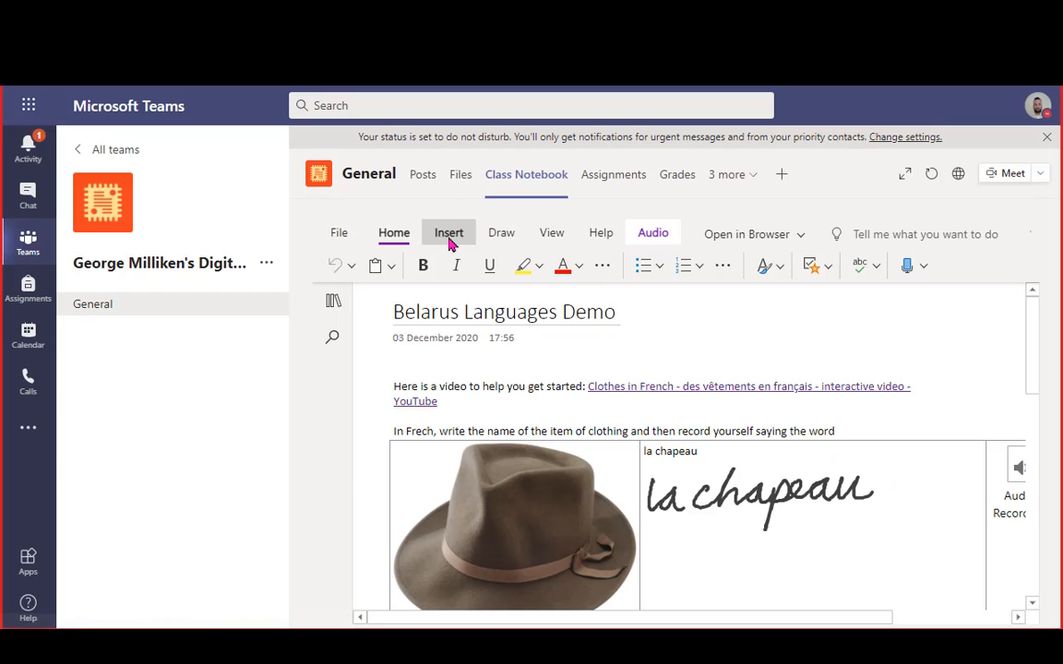
click(458, 238)
click(743, 384)
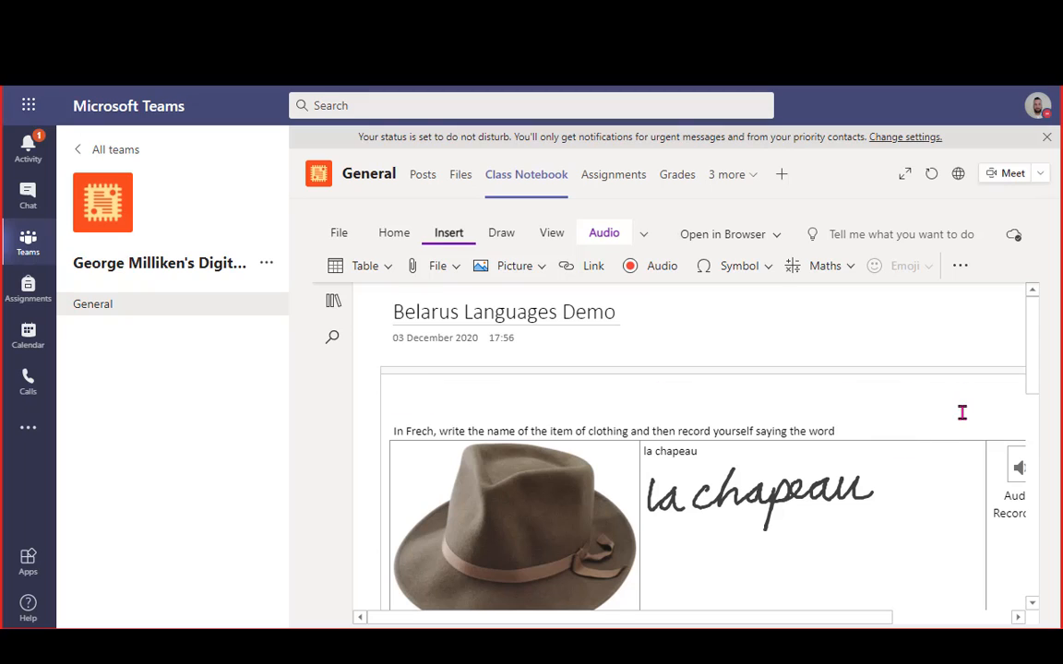
click(886, 433)
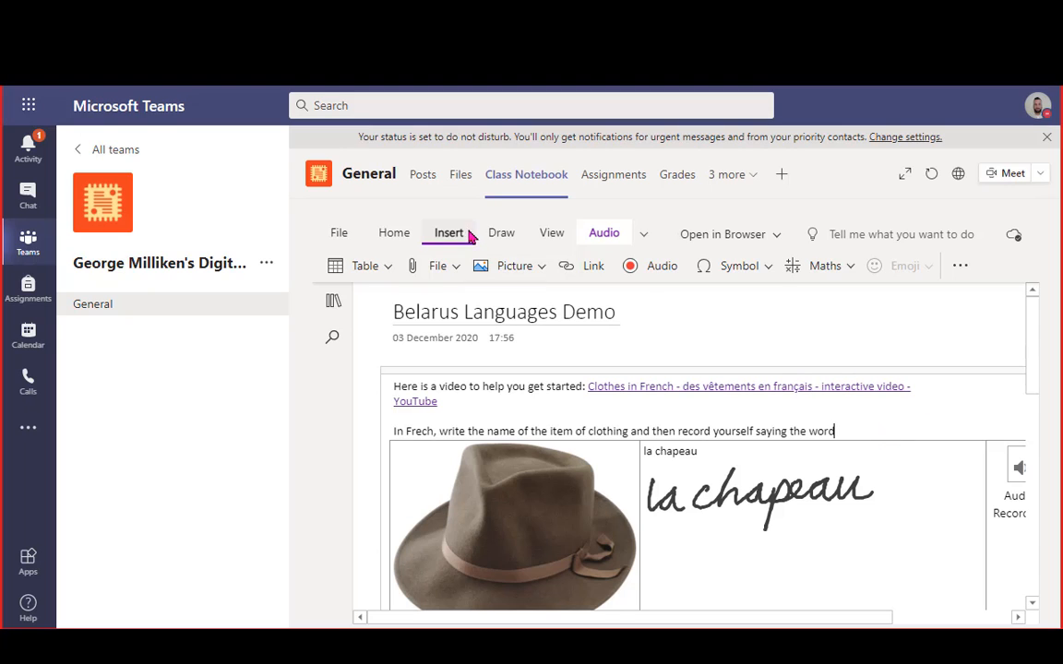
Start inserting a picture from file, then cancel so no image is added
click(533, 270)
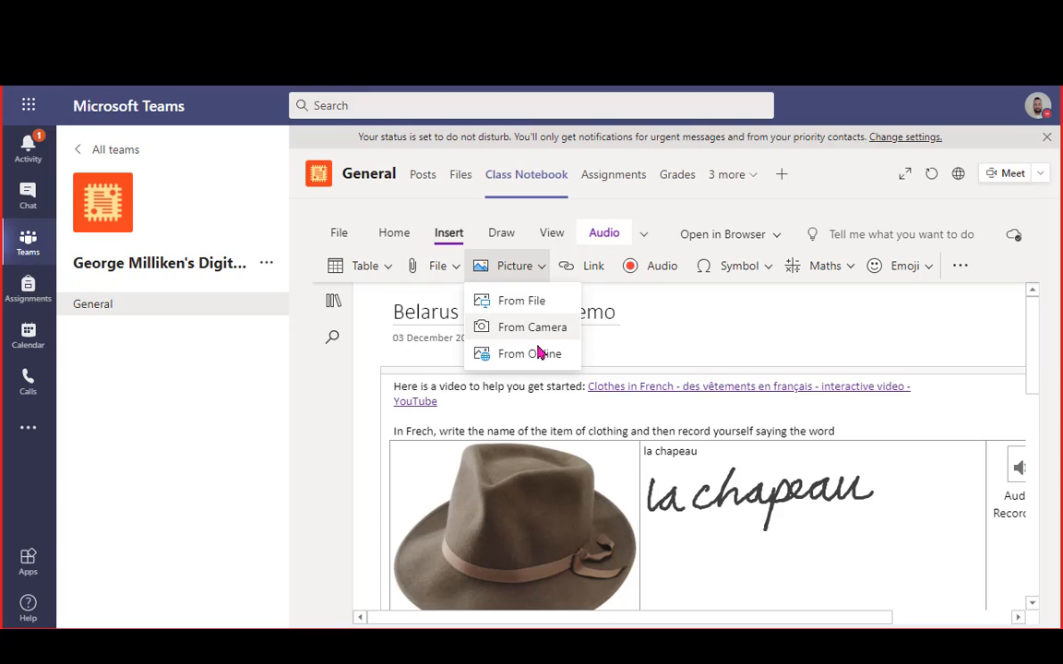
click(521, 301)
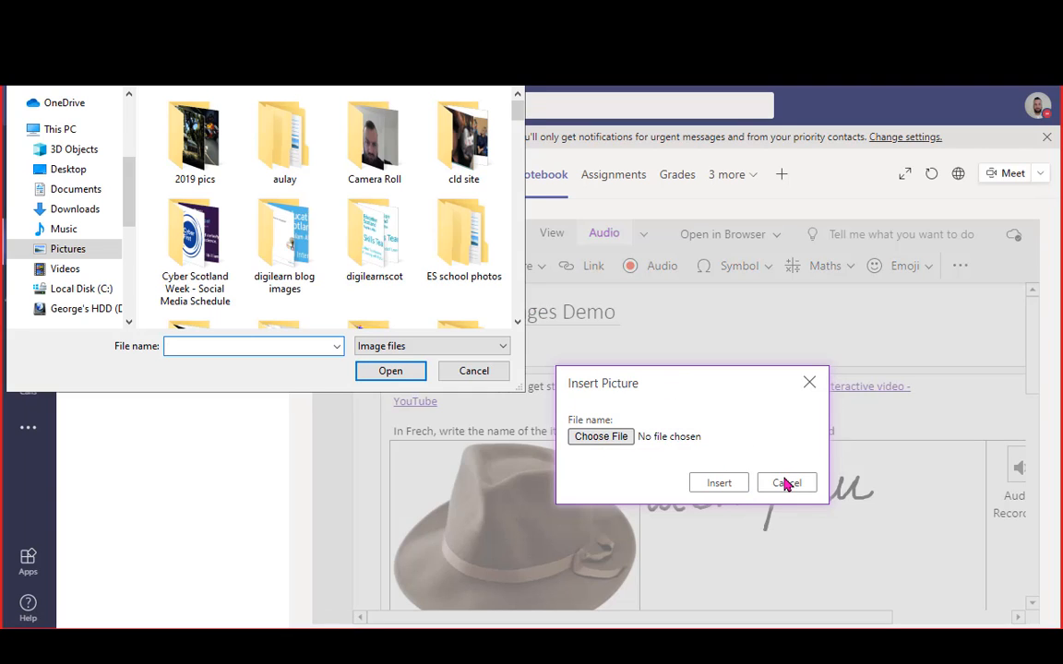
click(474, 371)
click(786, 483)
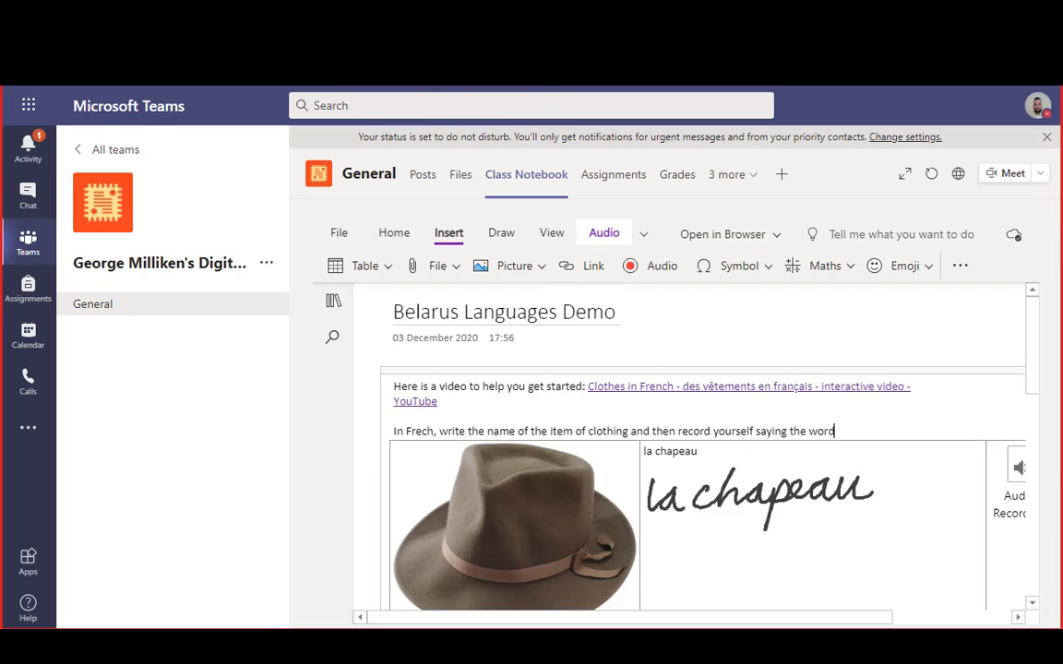